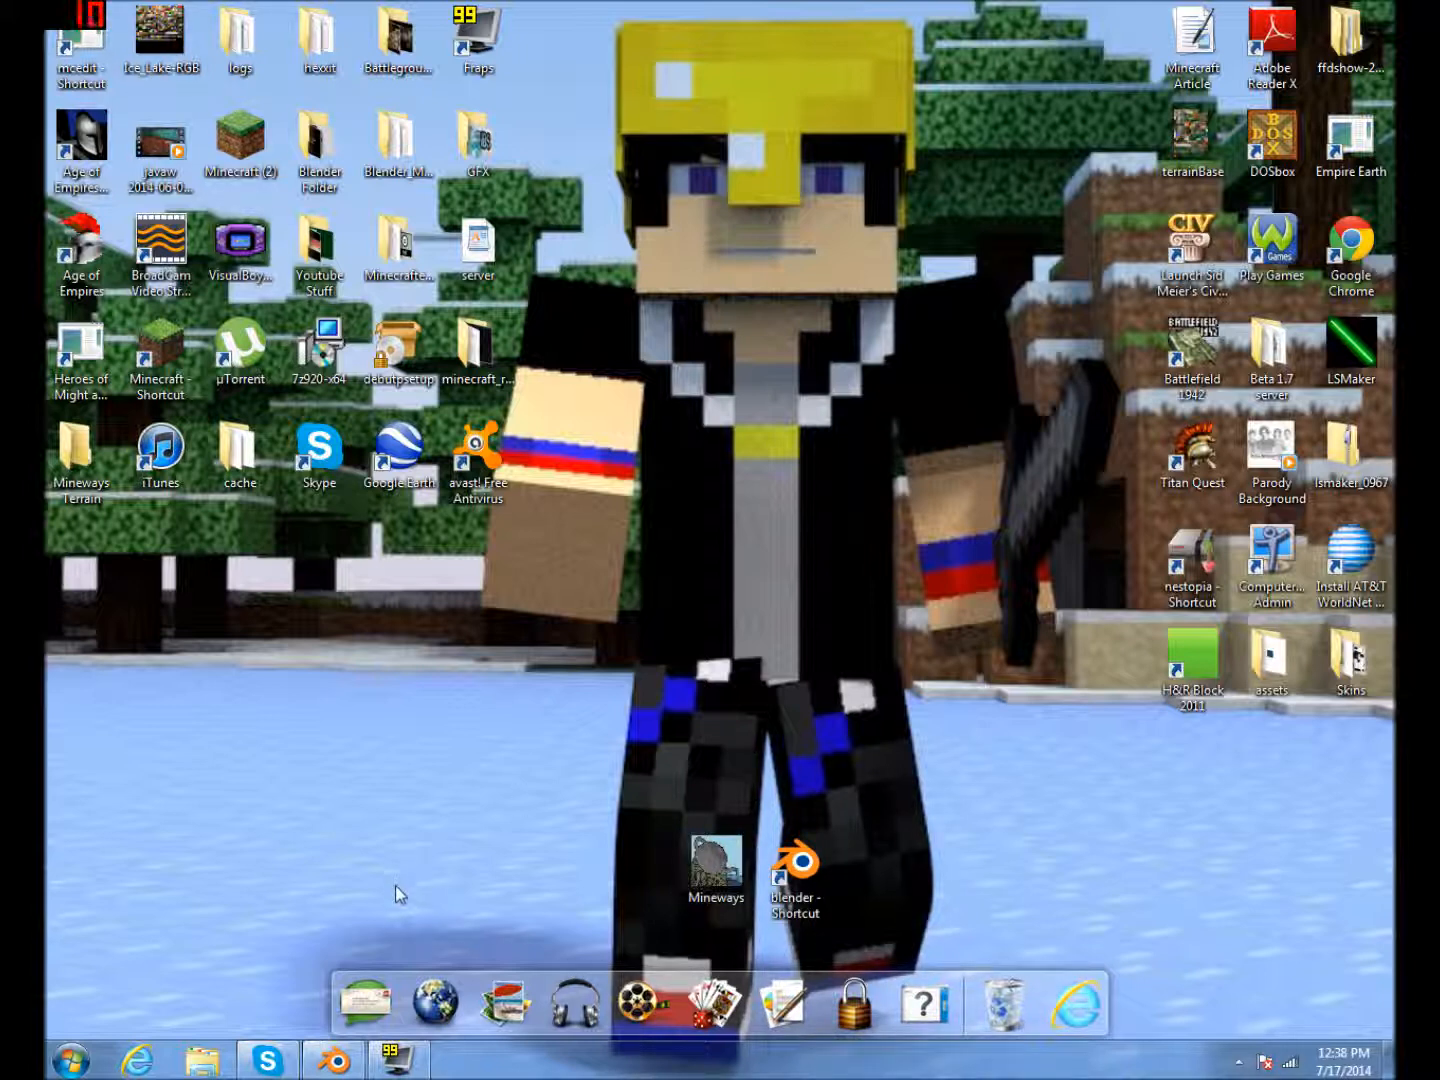
# Step: Switch to Blender, examine the finished Minecraft character render, and return to the desktop
pyautogui.click(334, 1067)
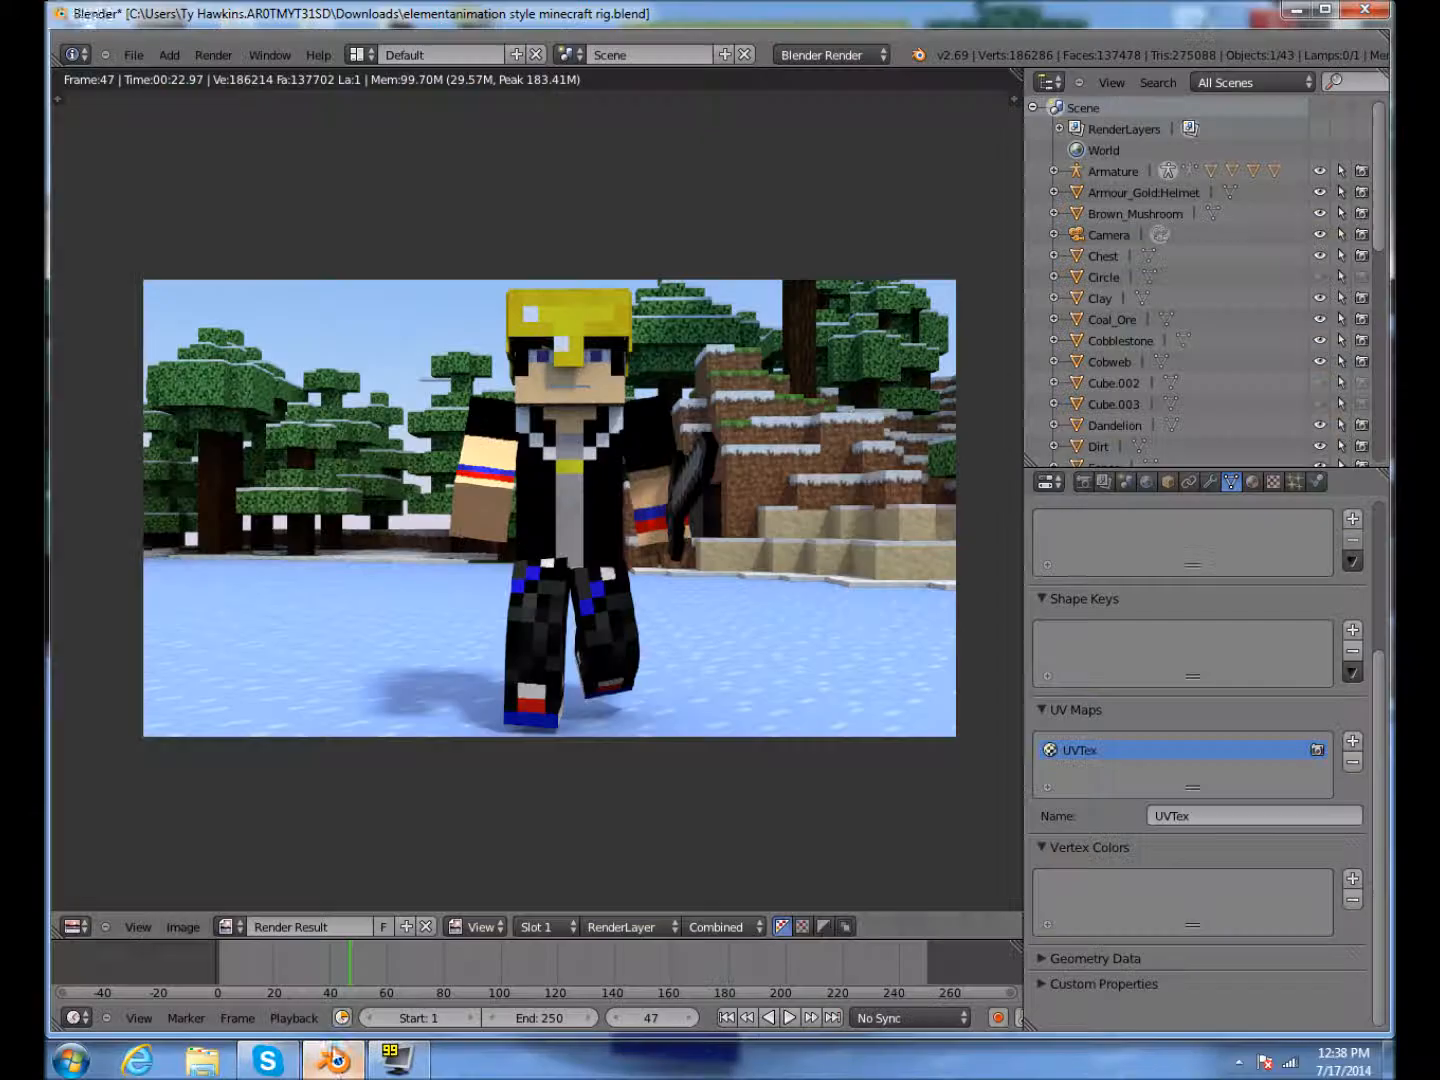
pyautogui.scroll(-1, 642, 499)
pyautogui.scroll(1, 641, 499)
pyautogui.scroll(-3, 643, 508)
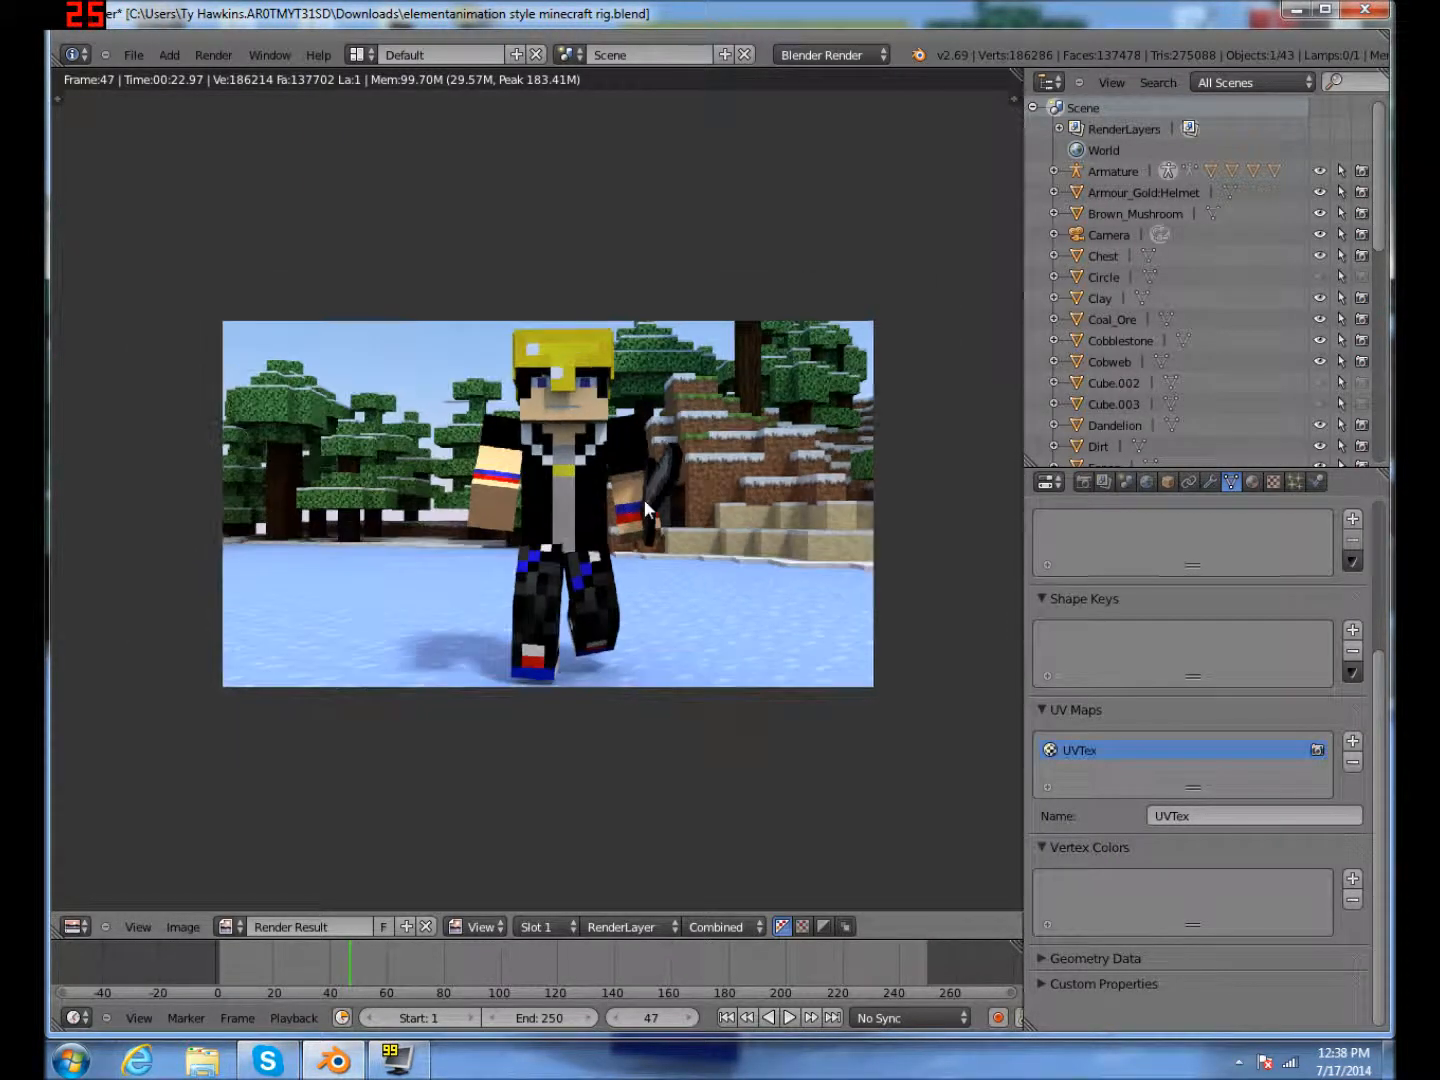
pyautogui.scroll(1, 644, 507)
pyautogui.click(1297, 12)
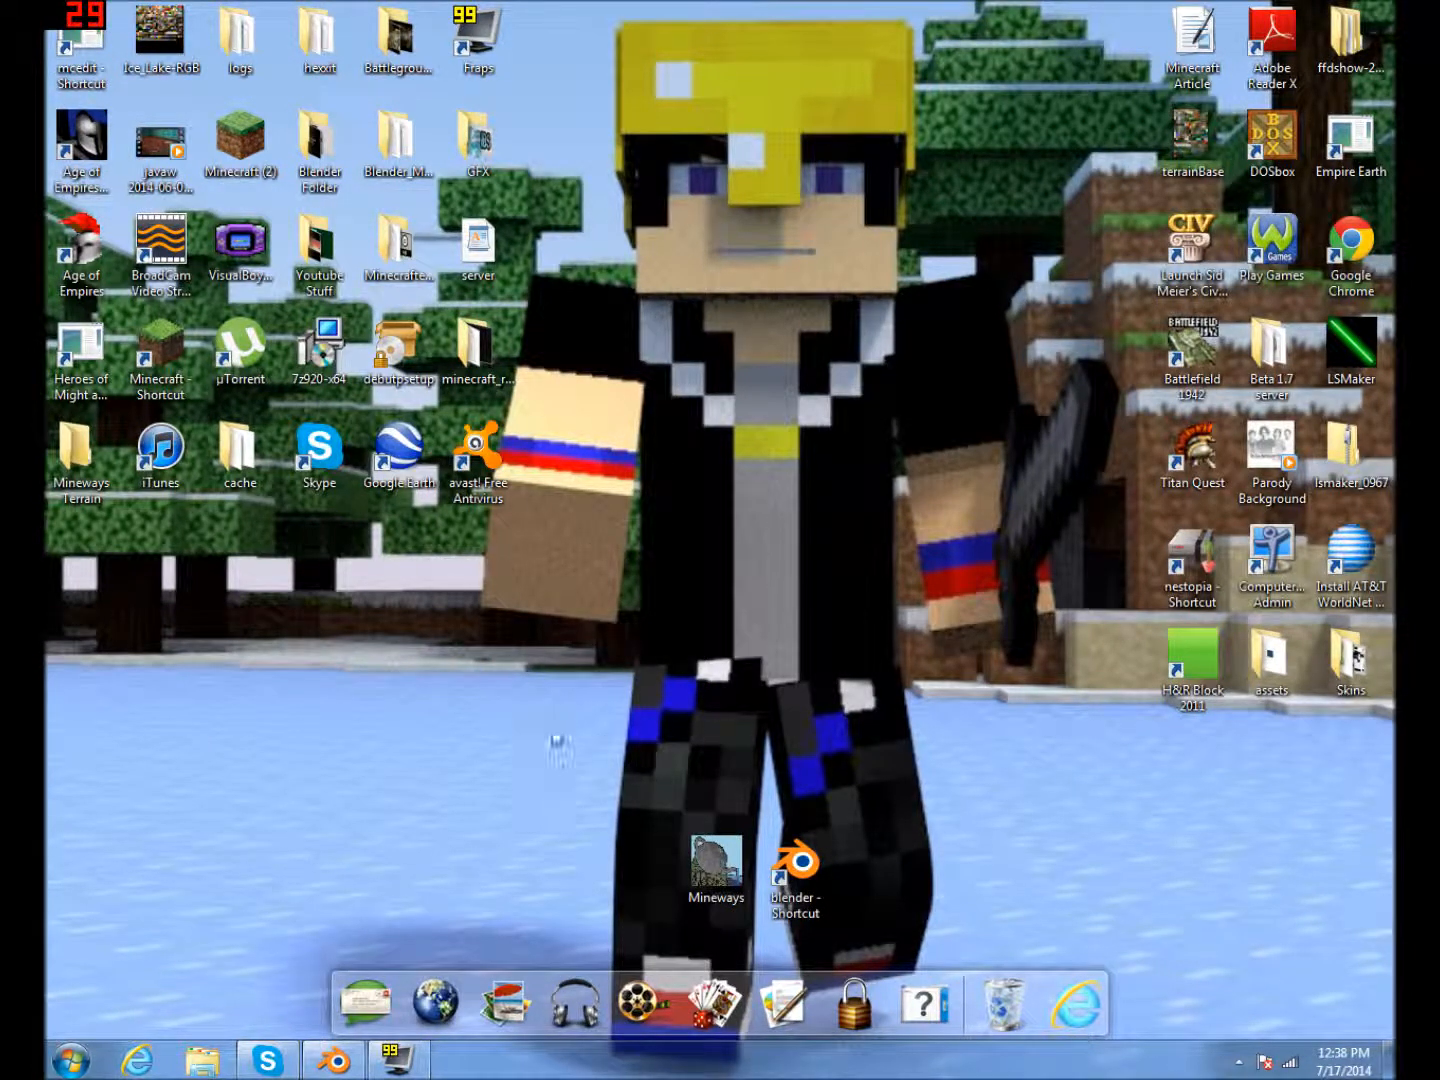
# Step: Switch back to Blender and start a new default scene
pyautogui.click(333, 1059)
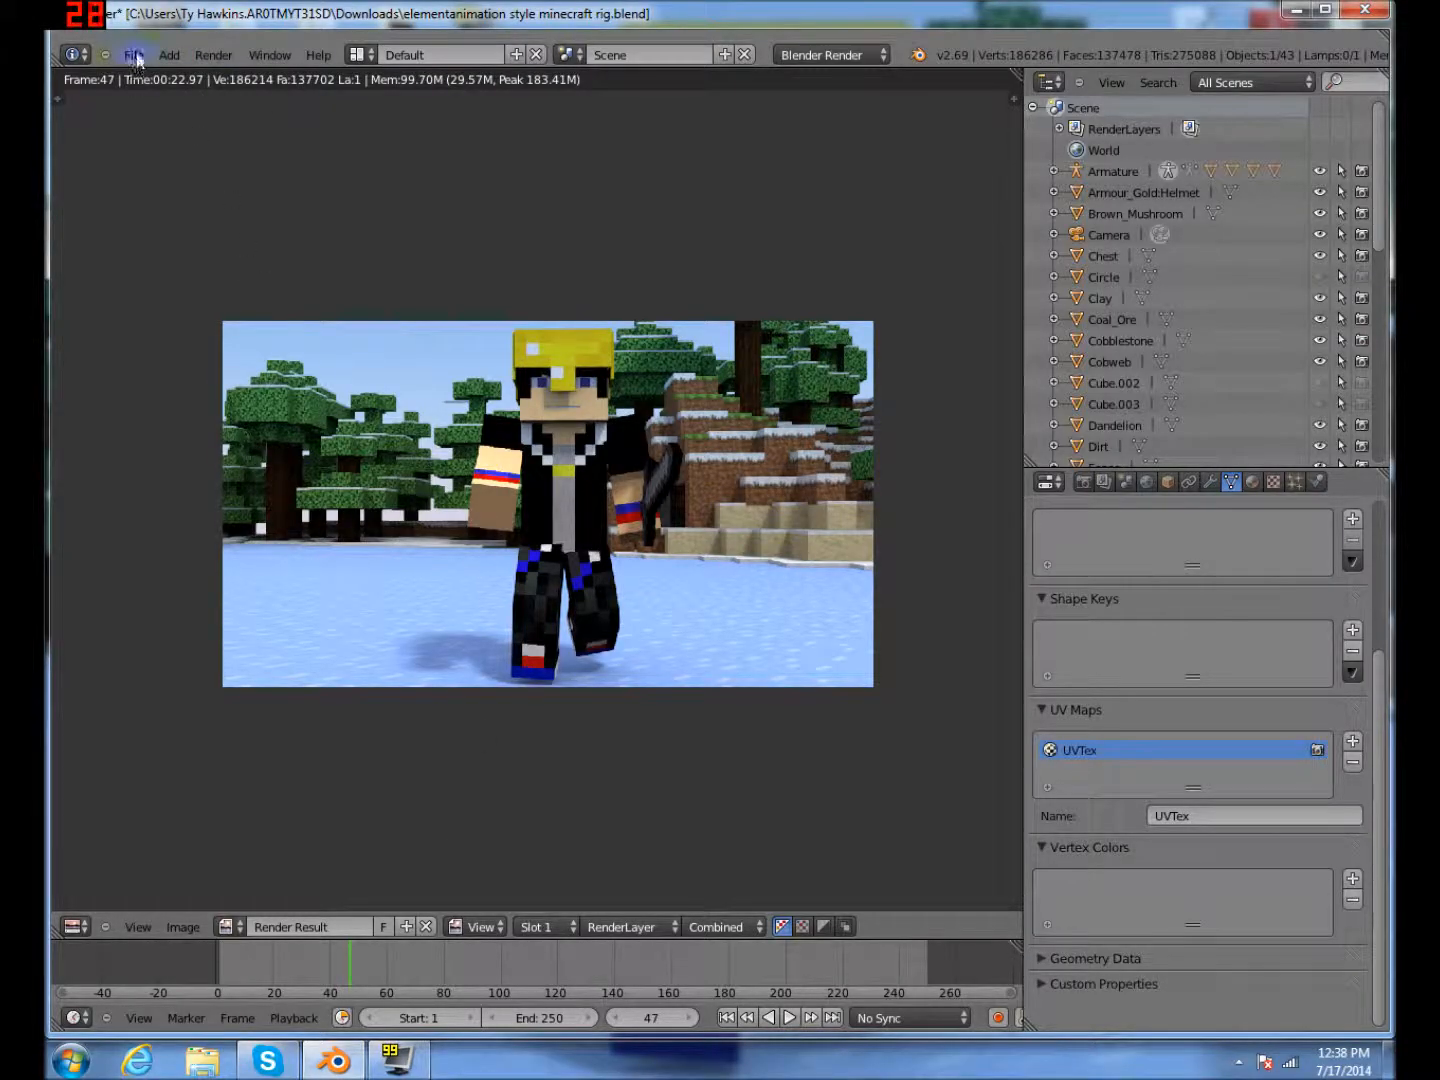
pyautogui.click(140, 59)
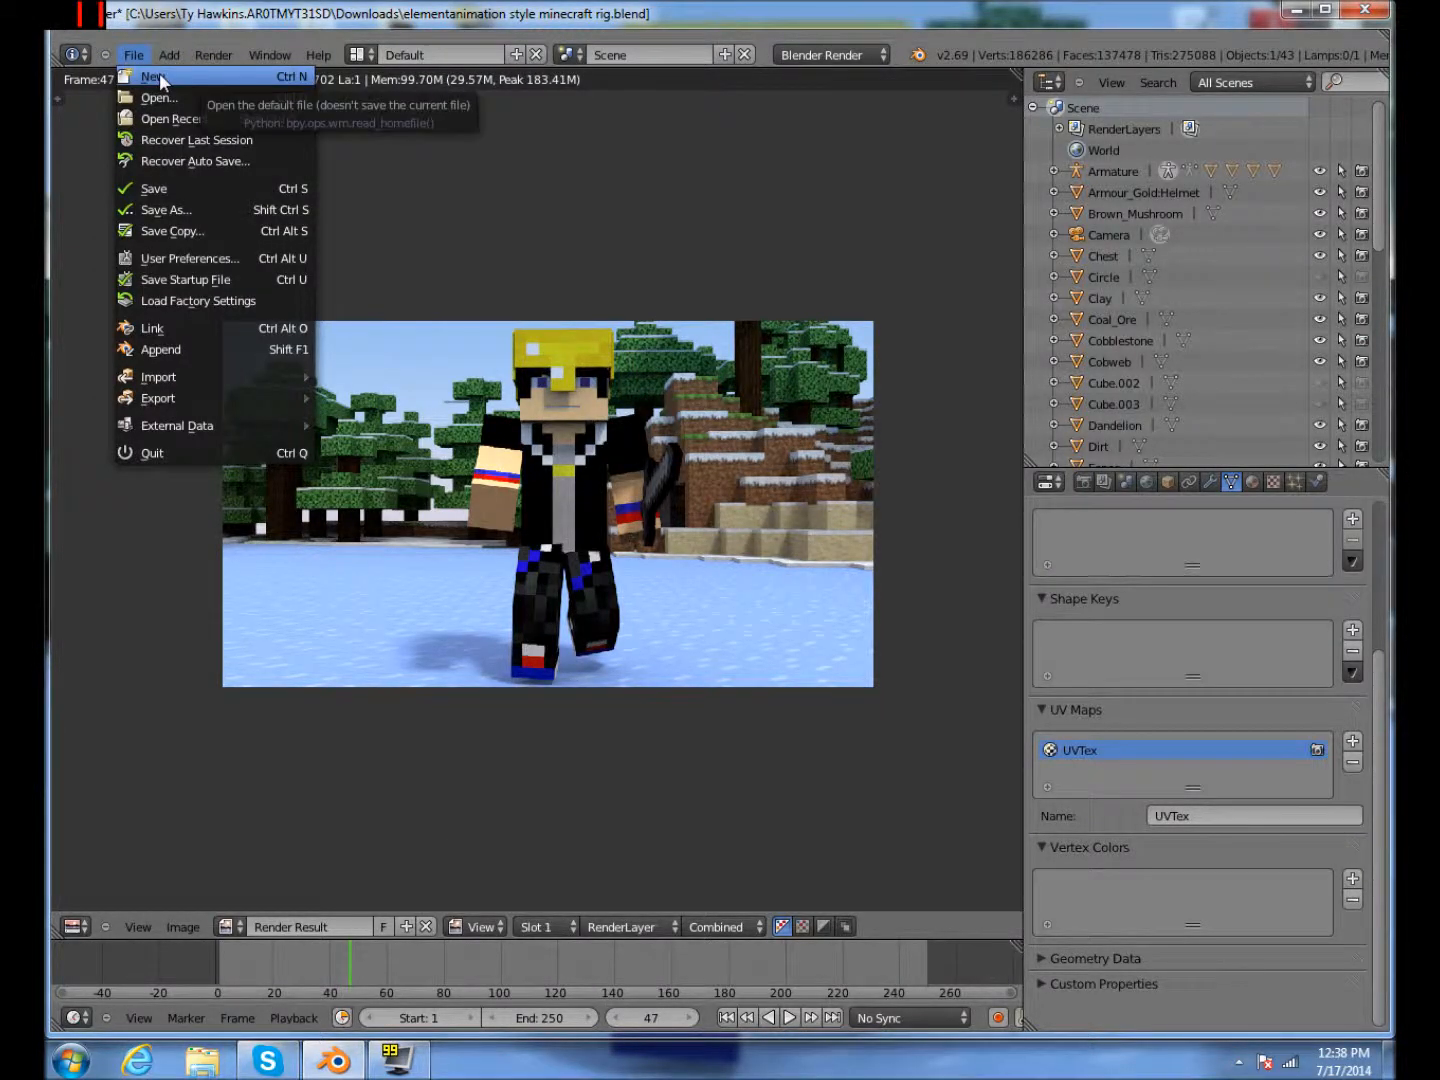
pyautogui.click(159, 72)
pyautogui.click(167, 76)
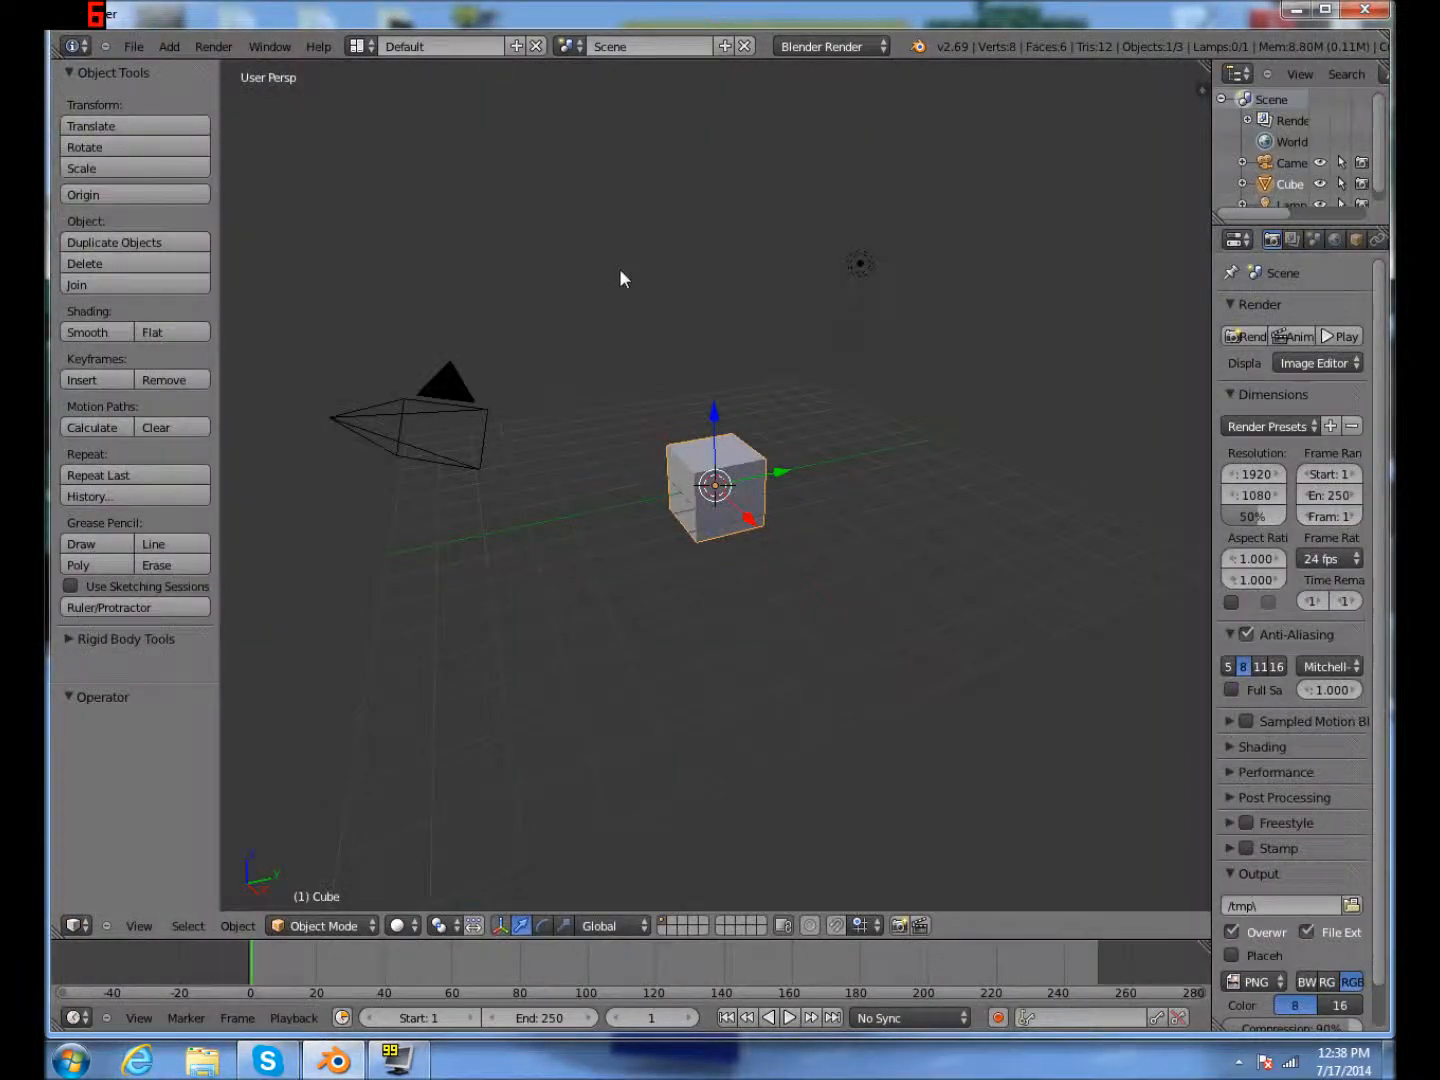
pyautogui.moveTo(894, 381); pyautogui.dragTo(990, 372, button='middle')
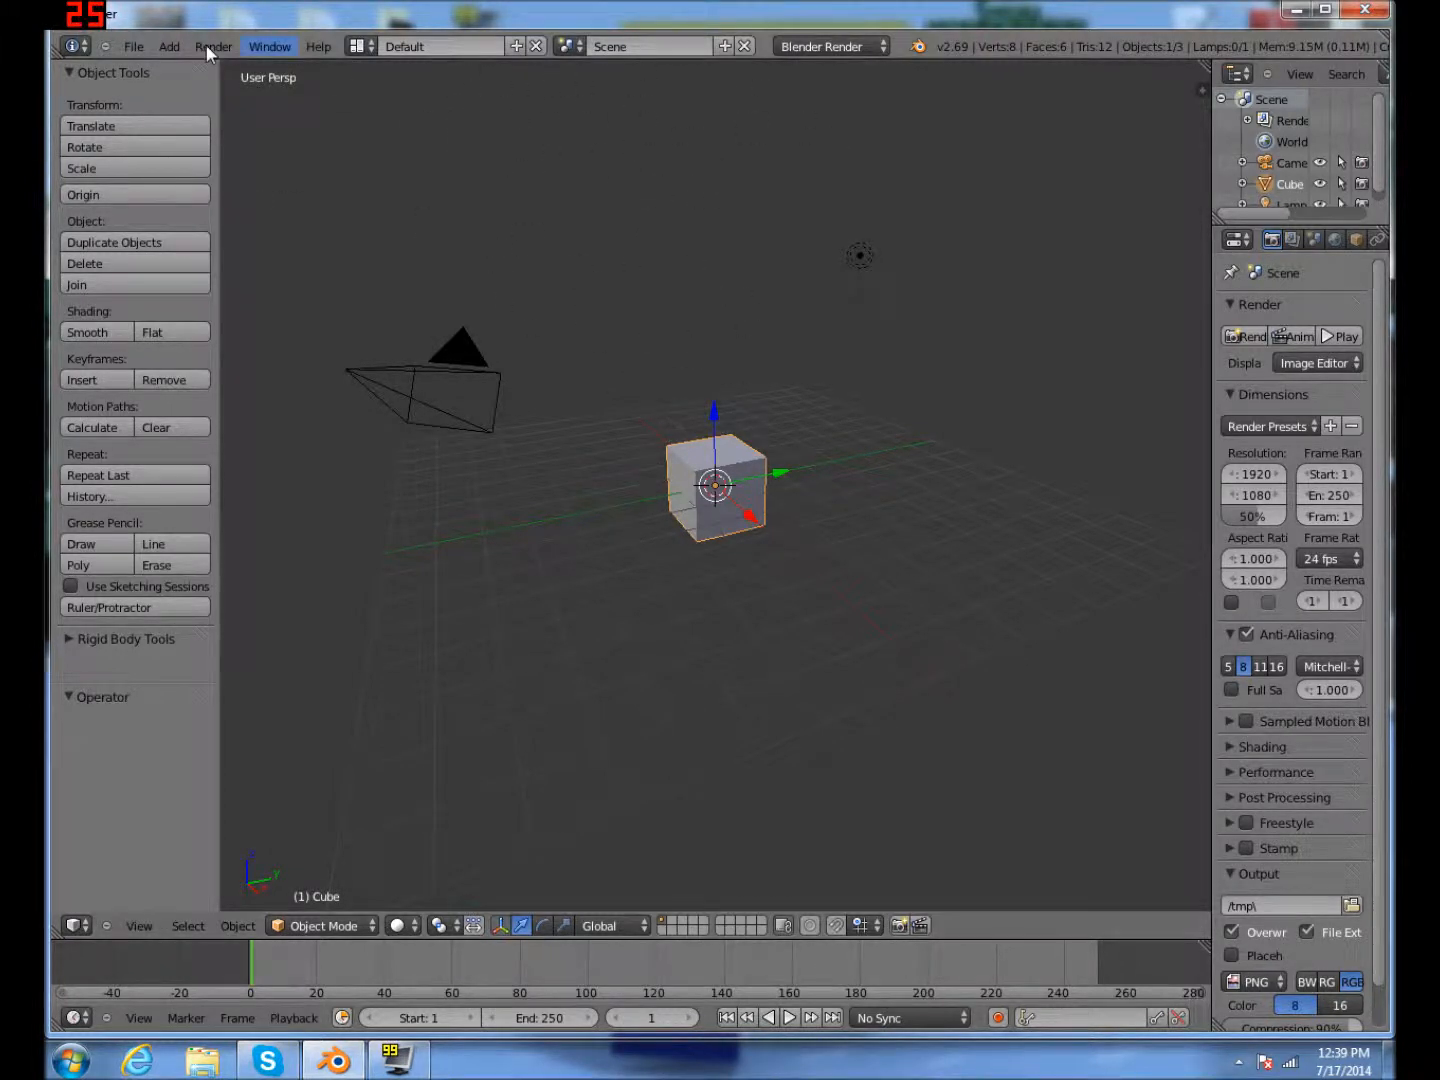
# Step: Open the file elementanimation style minecraft rig.blend from the Downloads folder
pyautogui.click(135, 47)
pyautogui.click(160, 89)
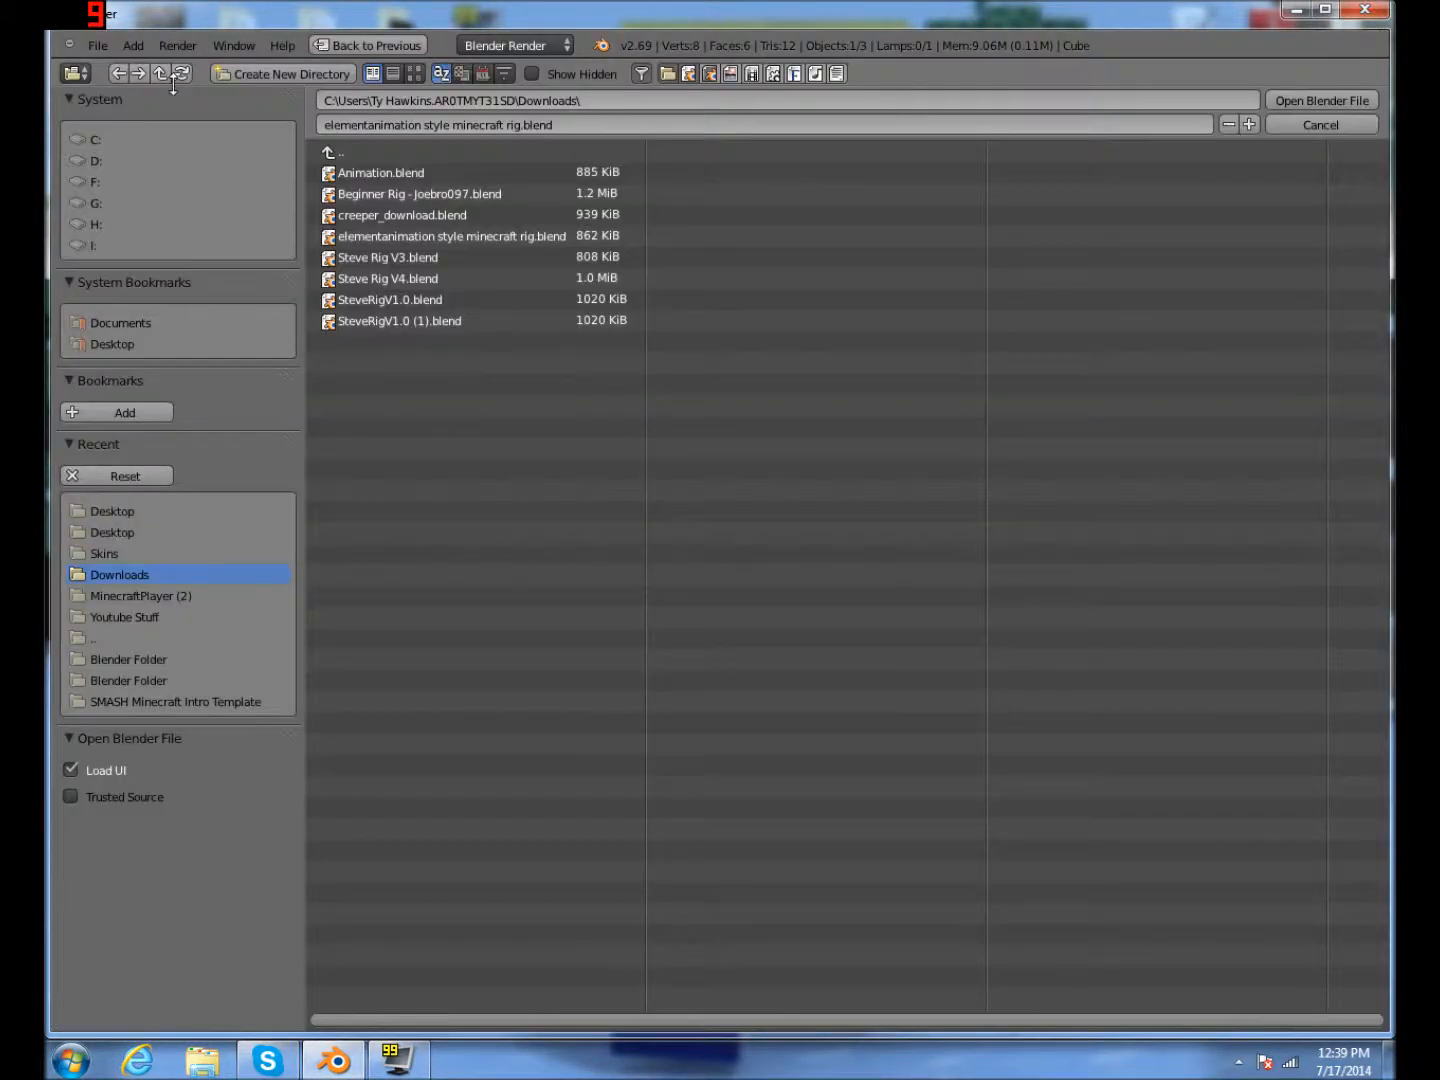
pyautogui.click(459, 238)
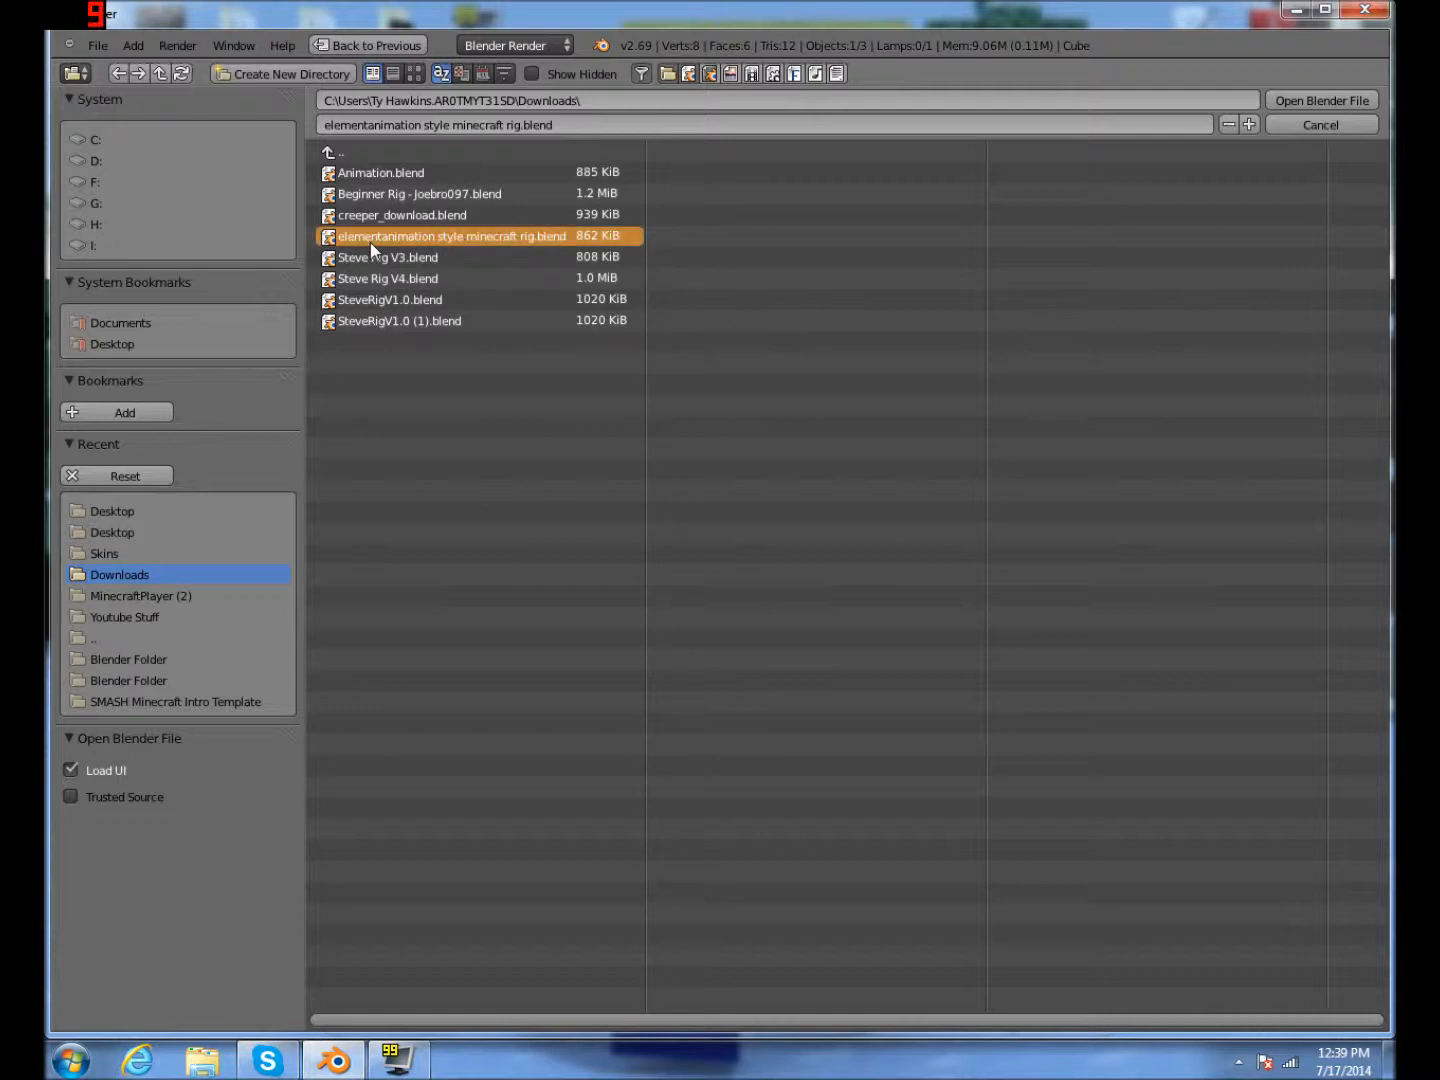
pyautogui.doubleClick(516, 240)
# Step: Try freely rotating the rig's head bone in pose mode
pyautogui.moveTo(725, 246); pyautogui.dragTo(650, 370, button='middle')
pyautogui.rightClick(648, 362)
pyautogui.scroll(3, 646, 352)
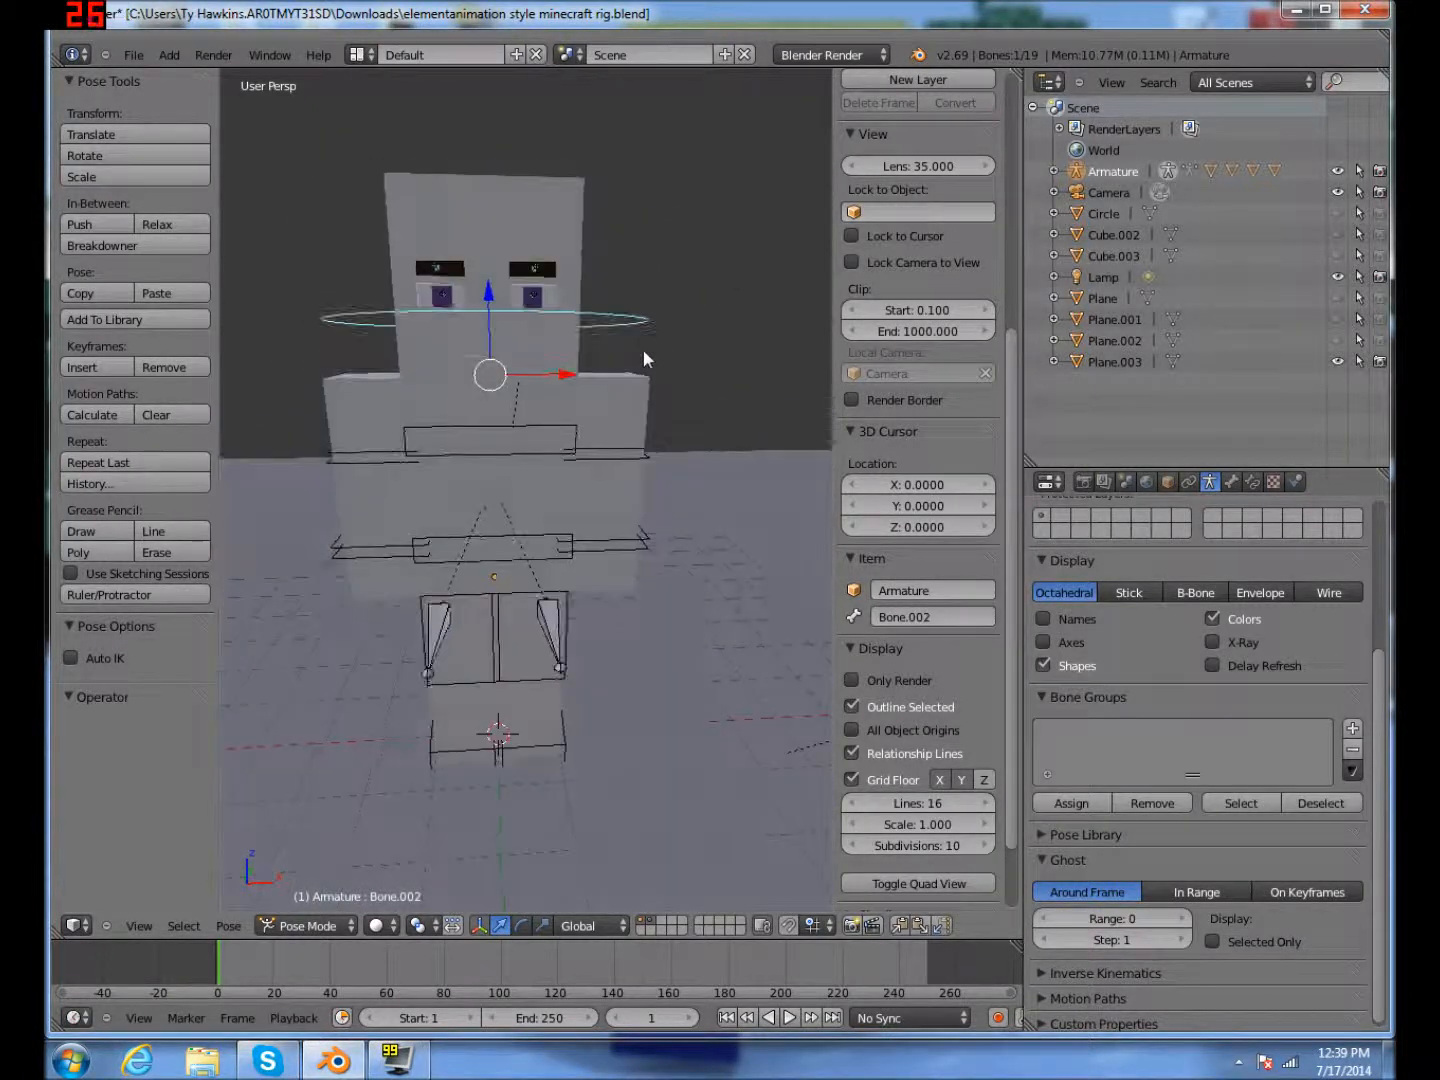
pyautogui.press('r')
pyautogui.press('r')
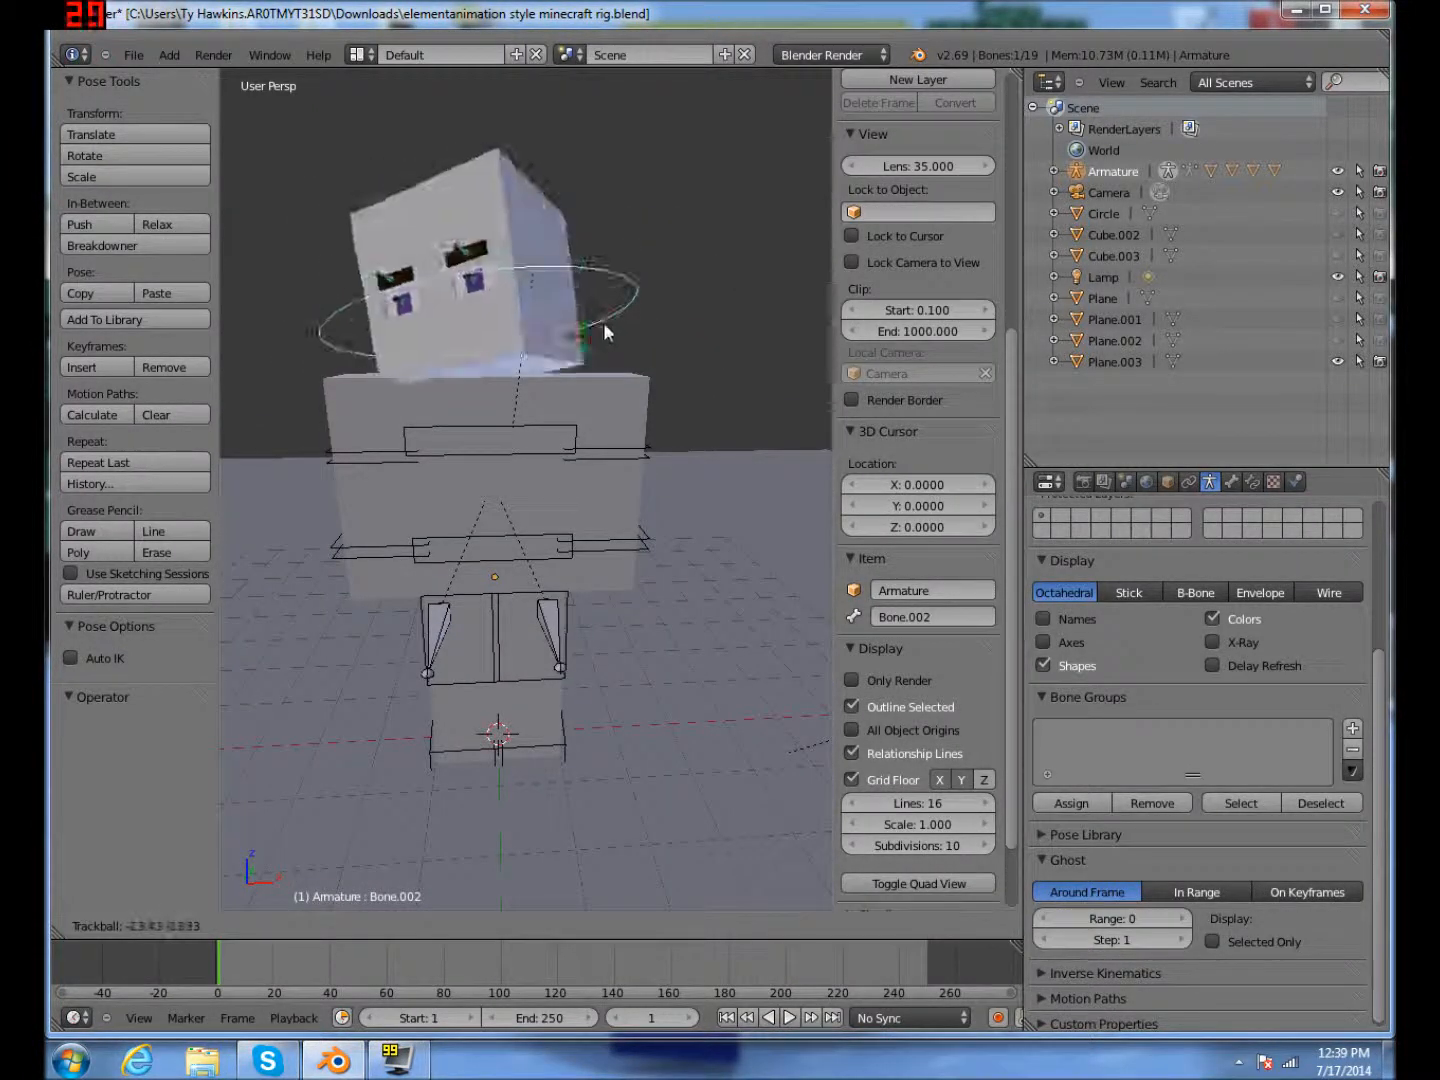
pyautogui.click(635, 337)
# Step: Try freely rotating the upper-arm bone on the rig's +X side and undo the rotation
pyautogui.rightClick(628, 458)
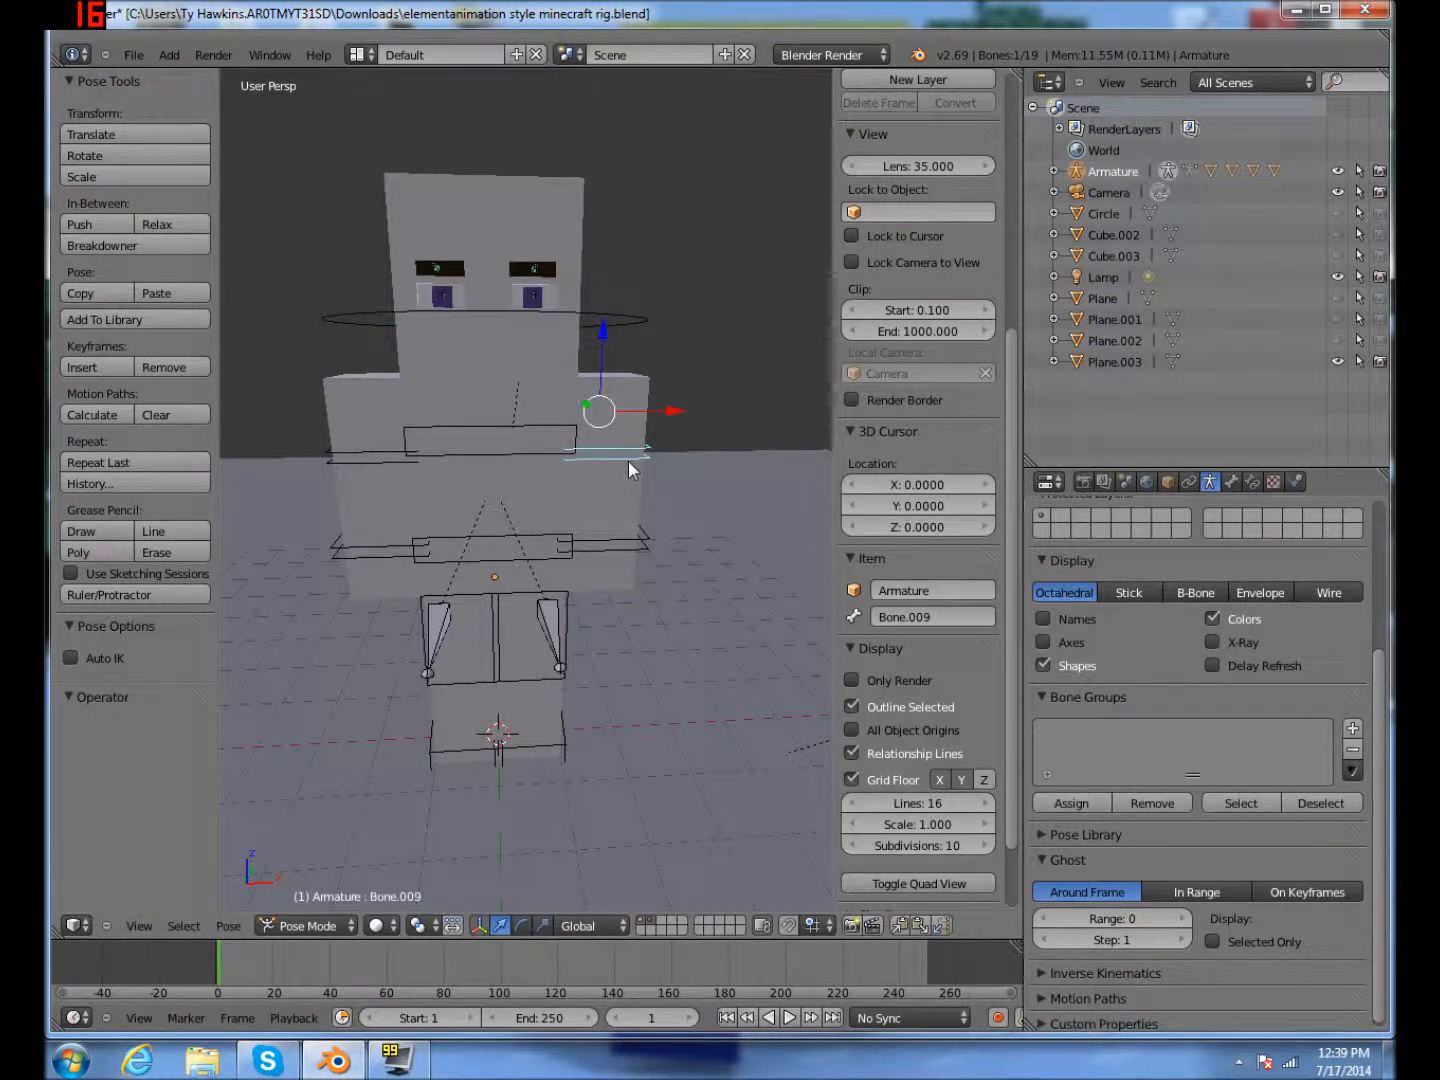
pyautogui.press('r')
pyautogui.press('r')
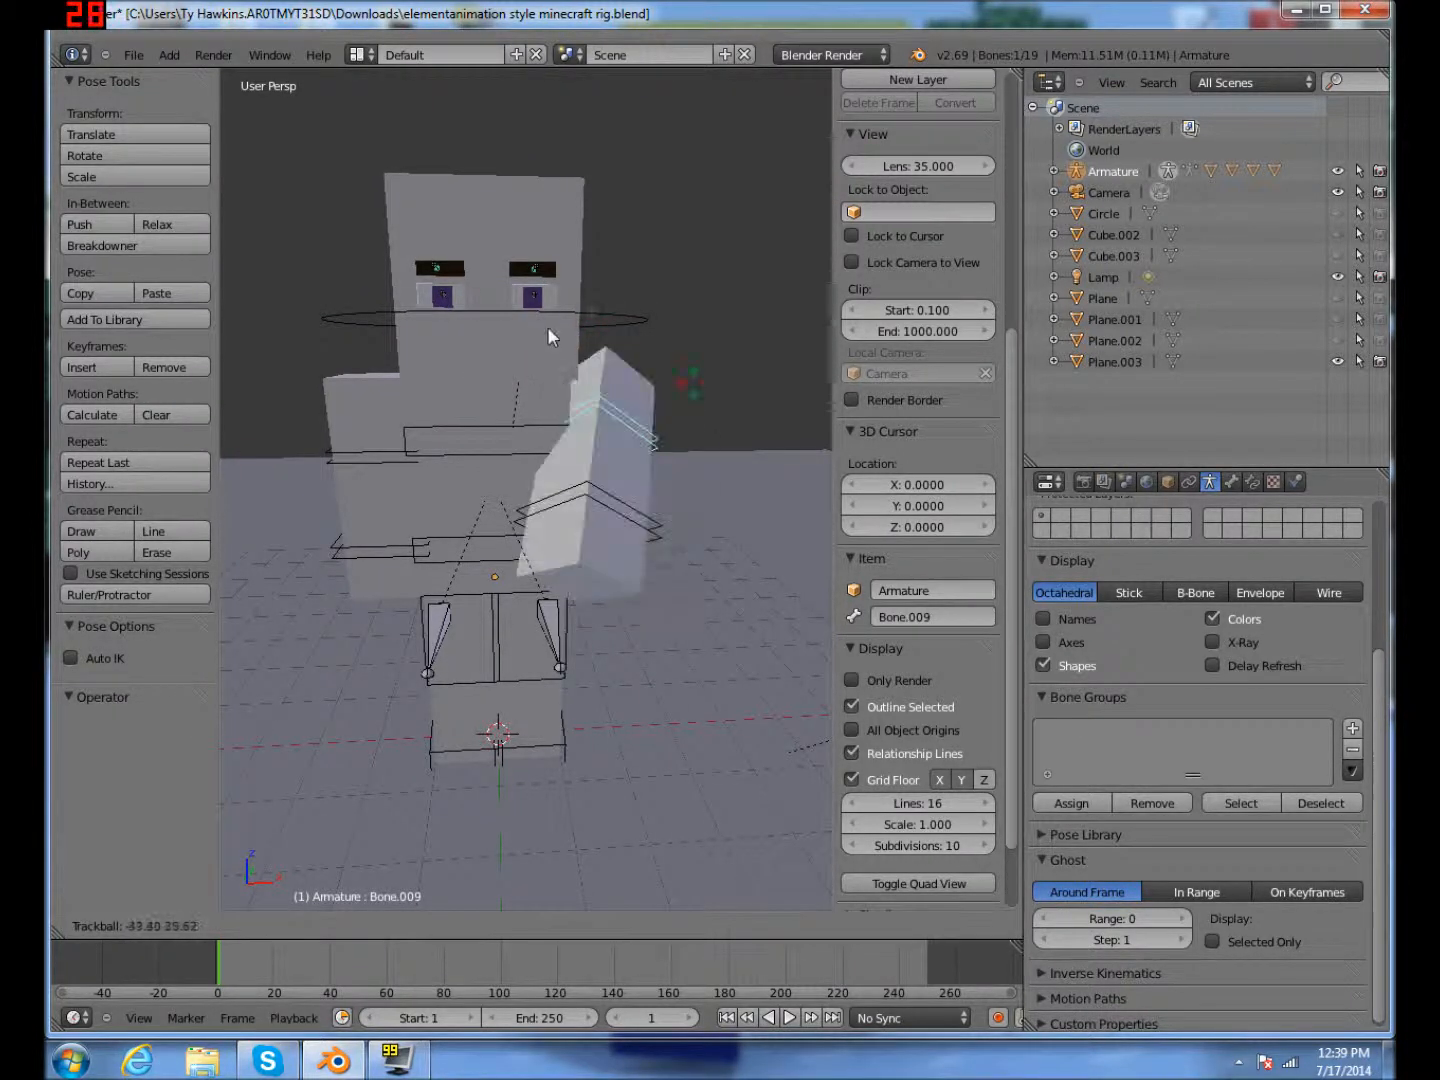
pyautogui.click(617, 411)
pyautogui.hotkey('ctrl', 'z')
# Step: Try bending a leg by moving its foot bone by about X 0.295, Y 1.579, Z 1.077
pyautogui.moveTo(558, 723); pyautogui.dragTo(440, 630, button='middle')
pyautogui.rightClick(432, 625)
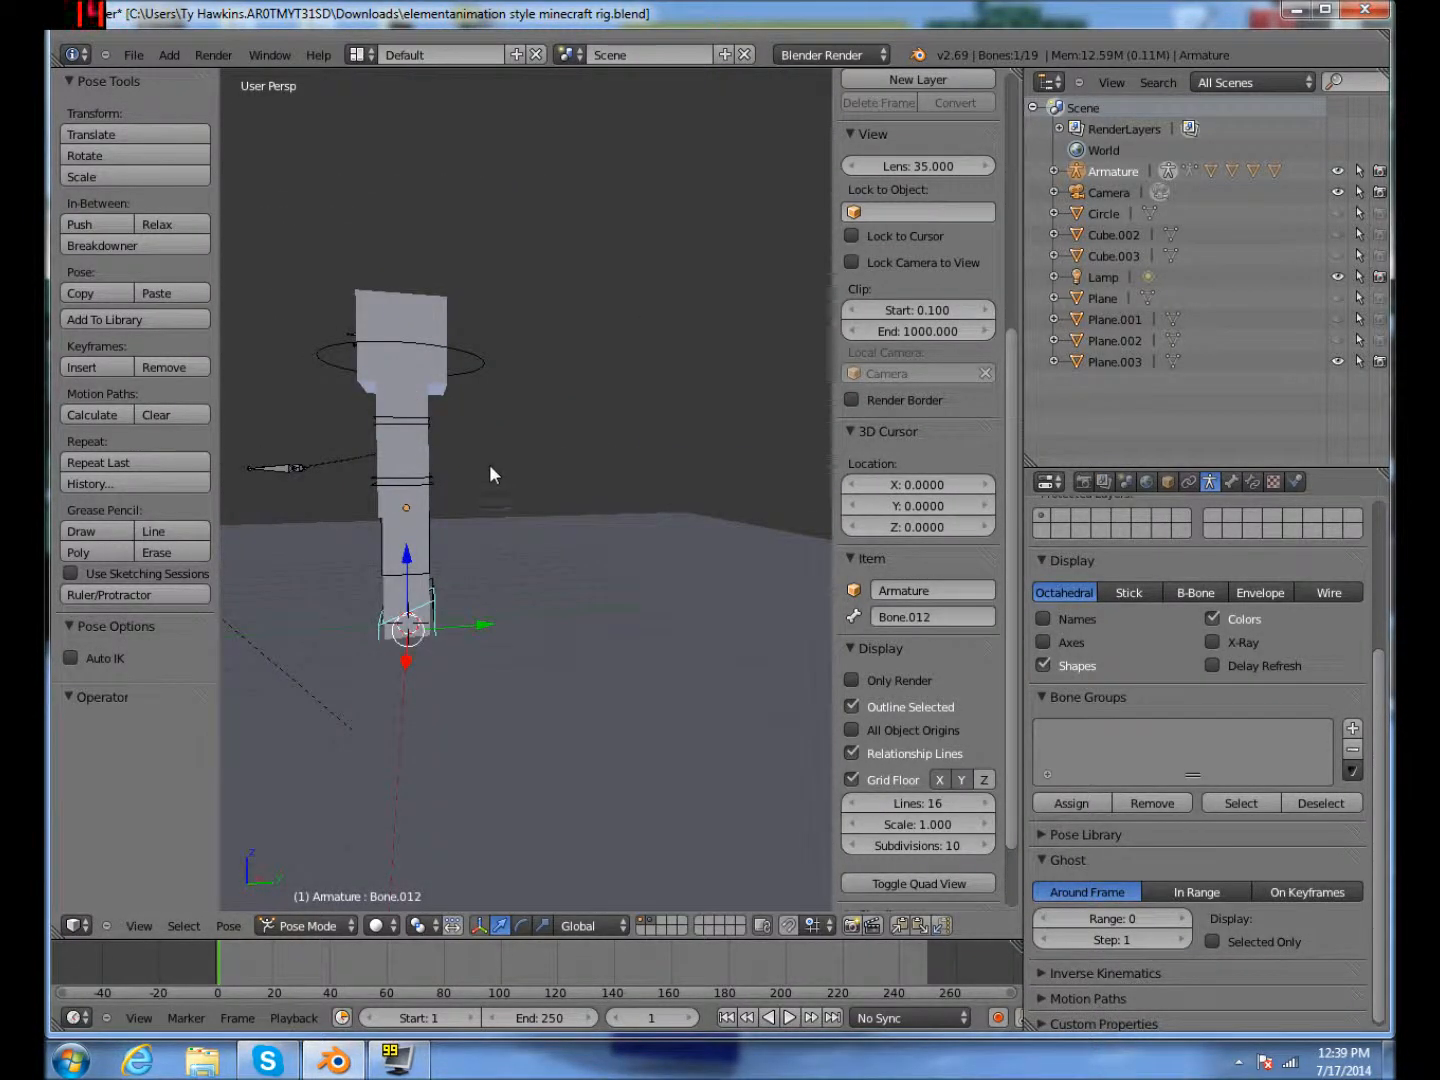
pyautogui.press('g')
pyautogui.click(520, 423)
# Step: Try rotating the lower-arm bone and undo both the arm and leg pose changes
pyautogui.rightClick(436, 487)
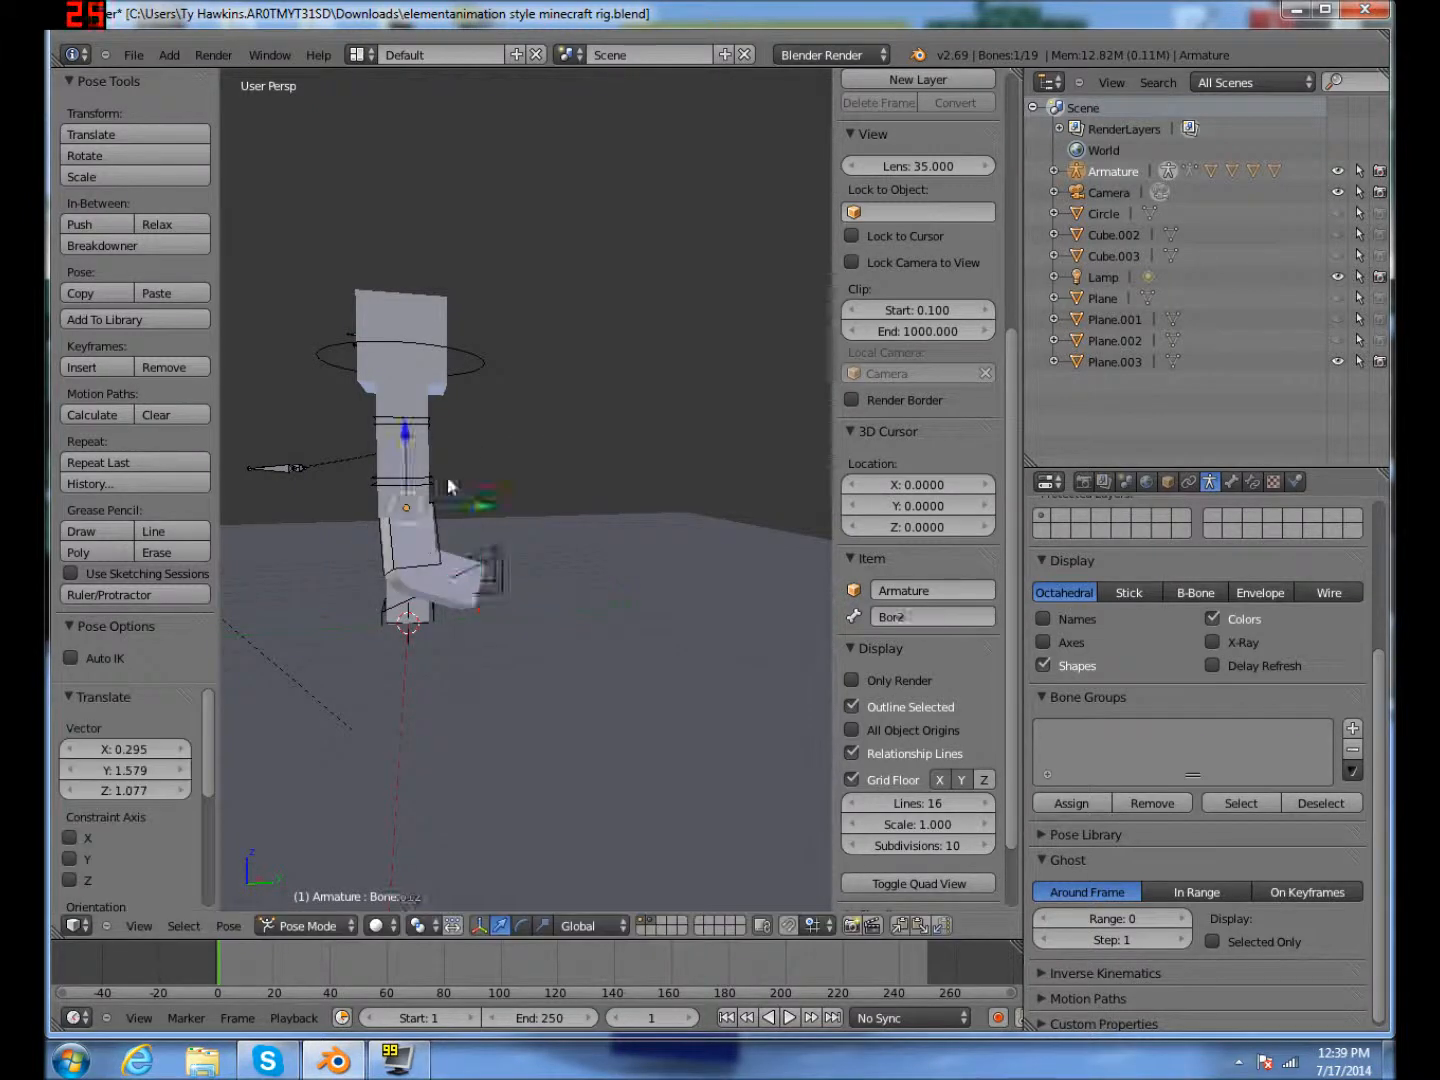
pyautogui.press('r')
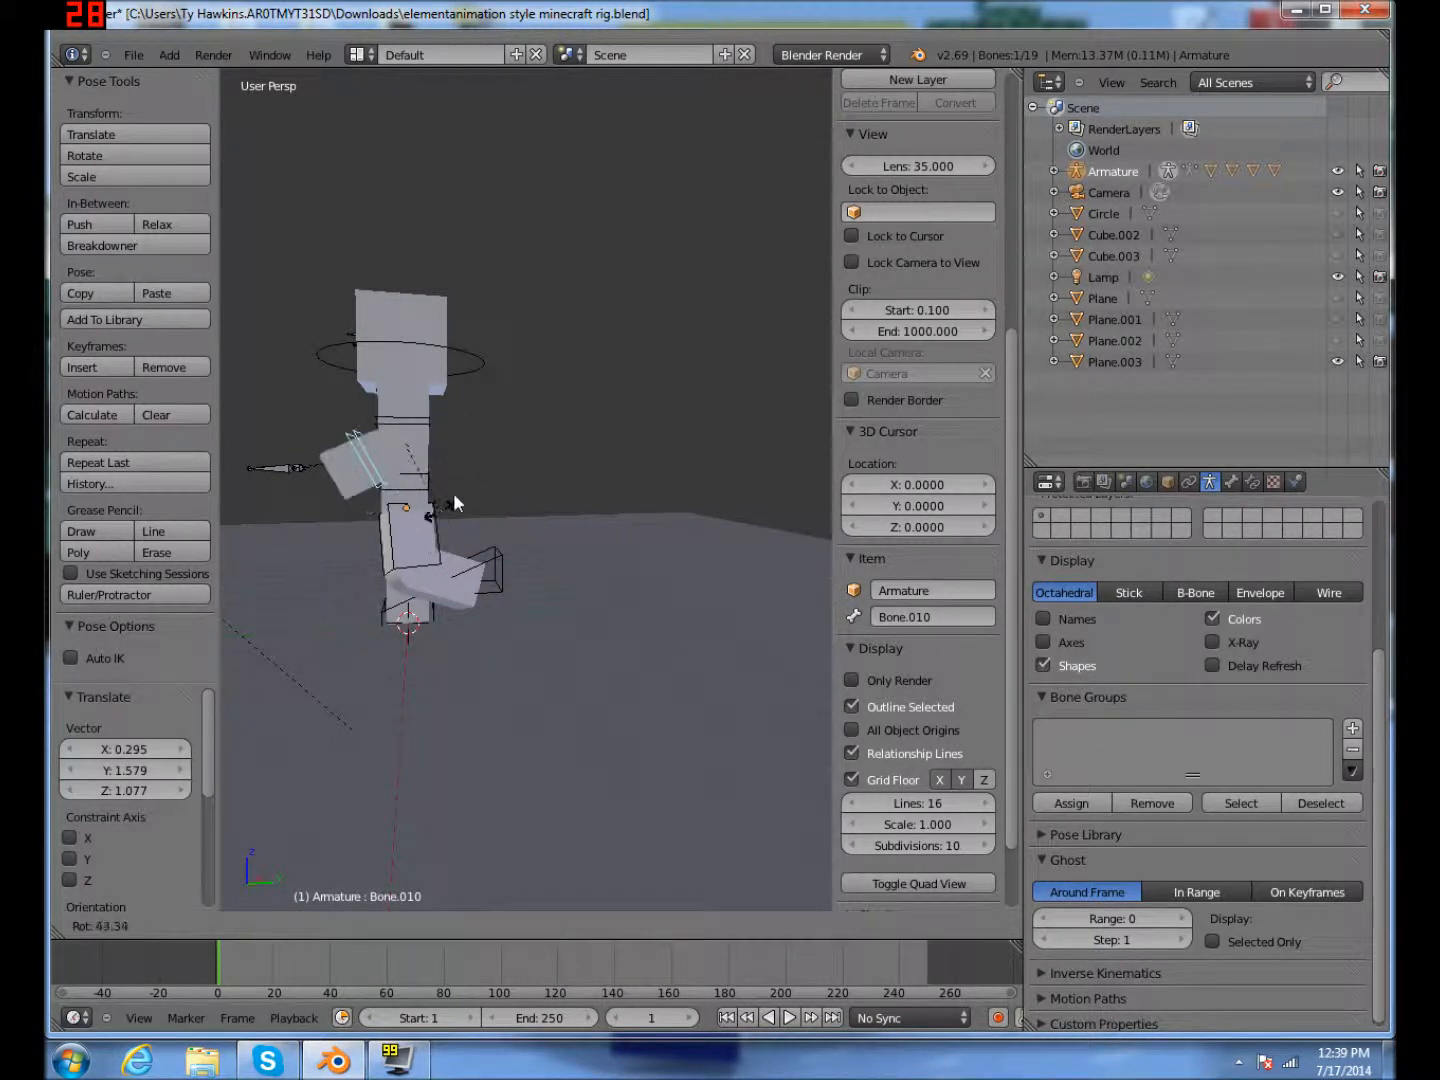
pyautogui.click(476, 484)
pyautogui.hotkey('ctrl', 'z')
pyautogui.hotkey('ctrl', 'z')
pyautogui.hotkey('ctrl', 'z')
pyautogui.hotkey('ctrl', 'z')
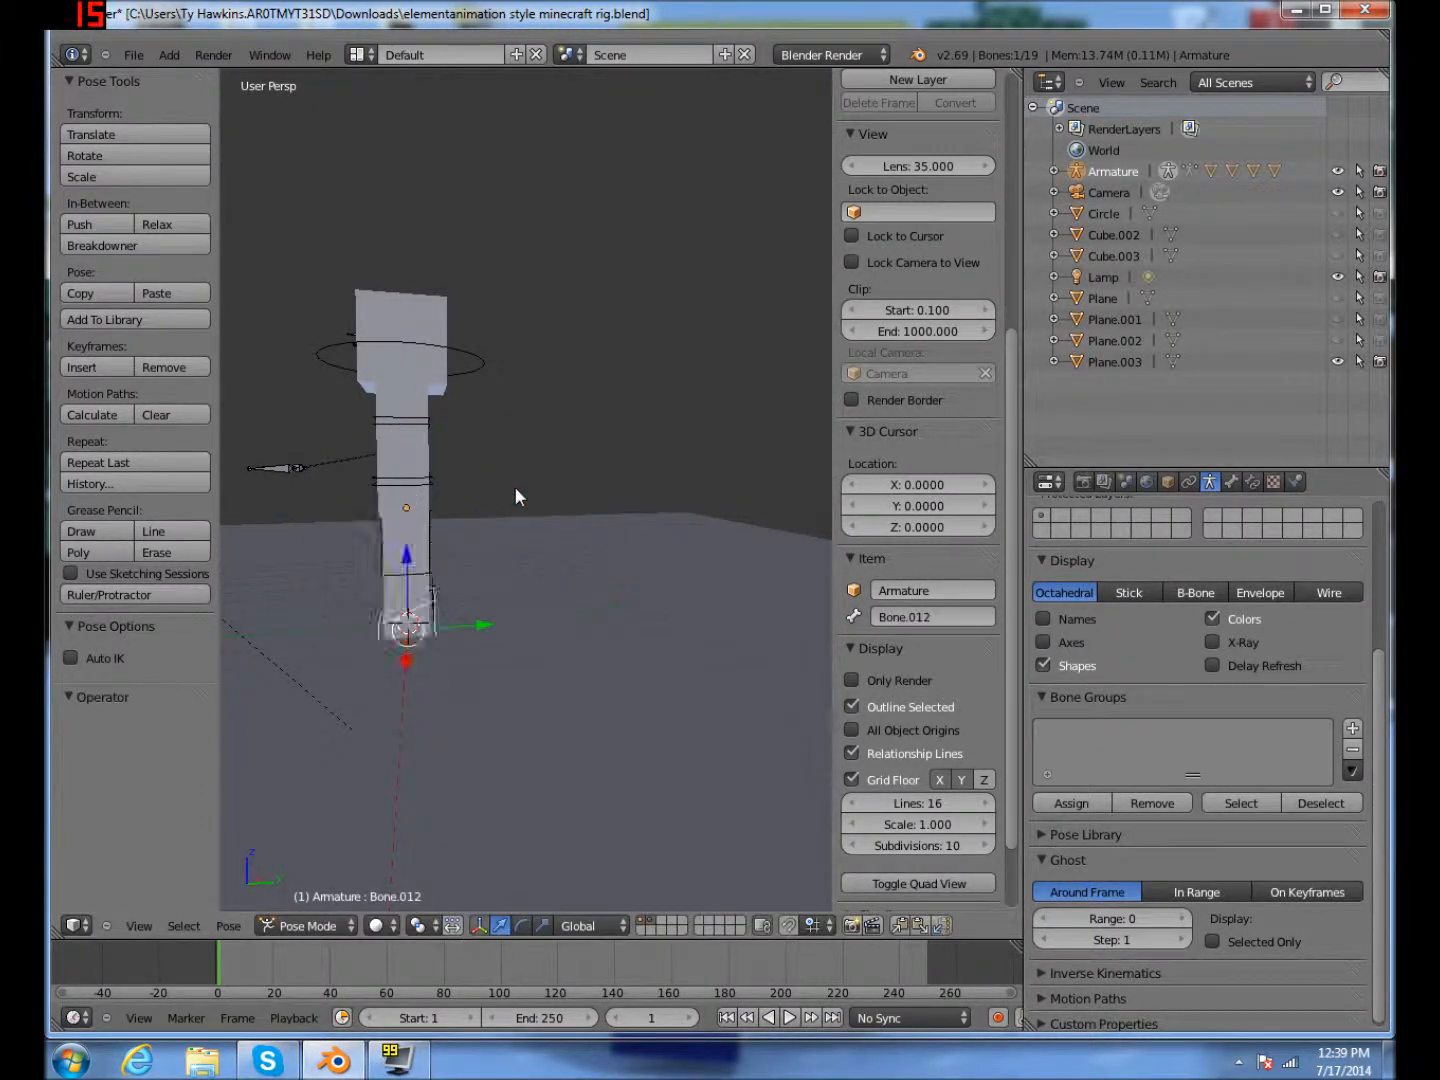
# Step: Render the default Steve character from the camera view
pyautogui.press('KP_0')
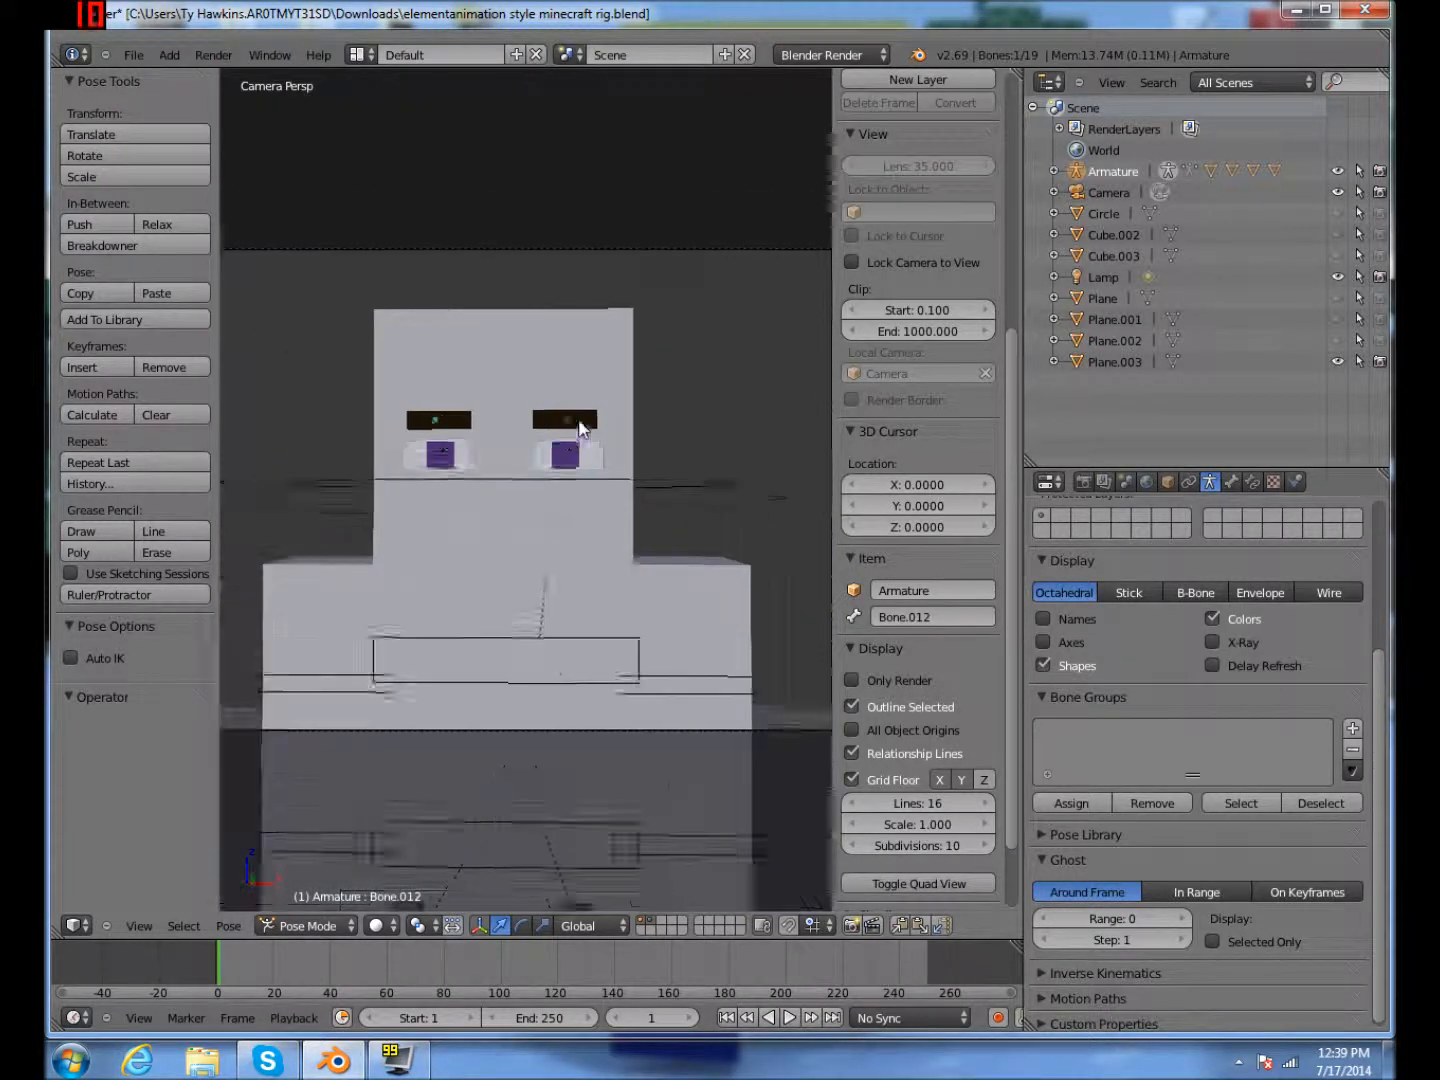
pyautogui.click(213, 55)
pyautogui.click(224, 77)
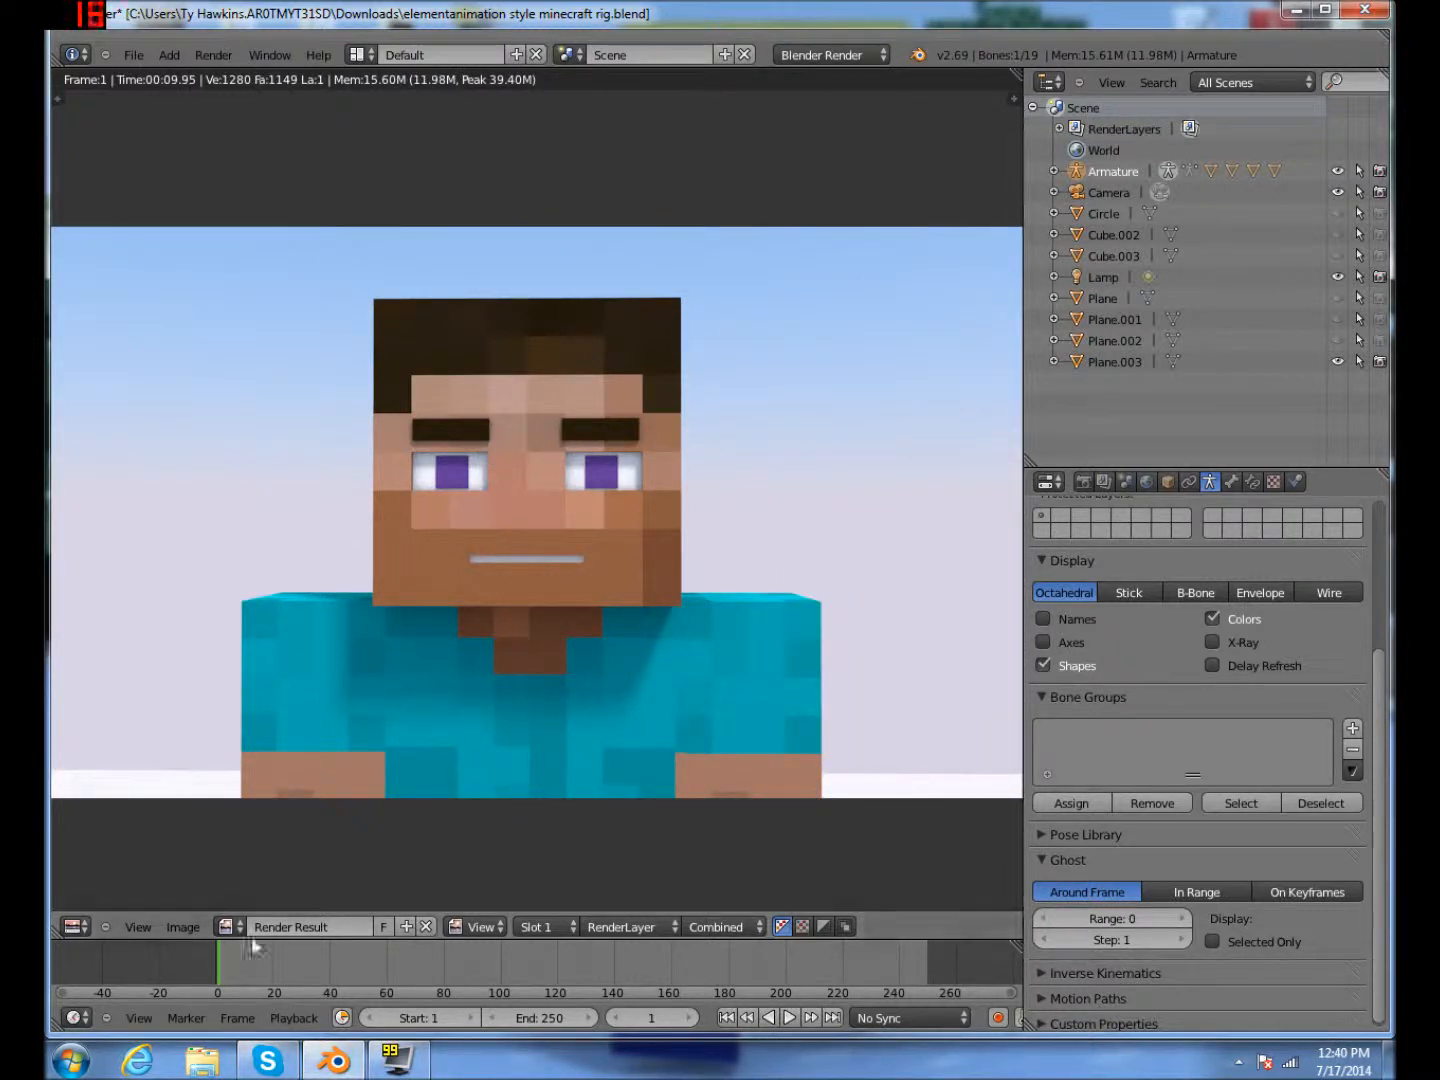
# Step: Show the SteveNormal.png skin texture in the image editor in place of the render result
pyautogui.click(181, 927)
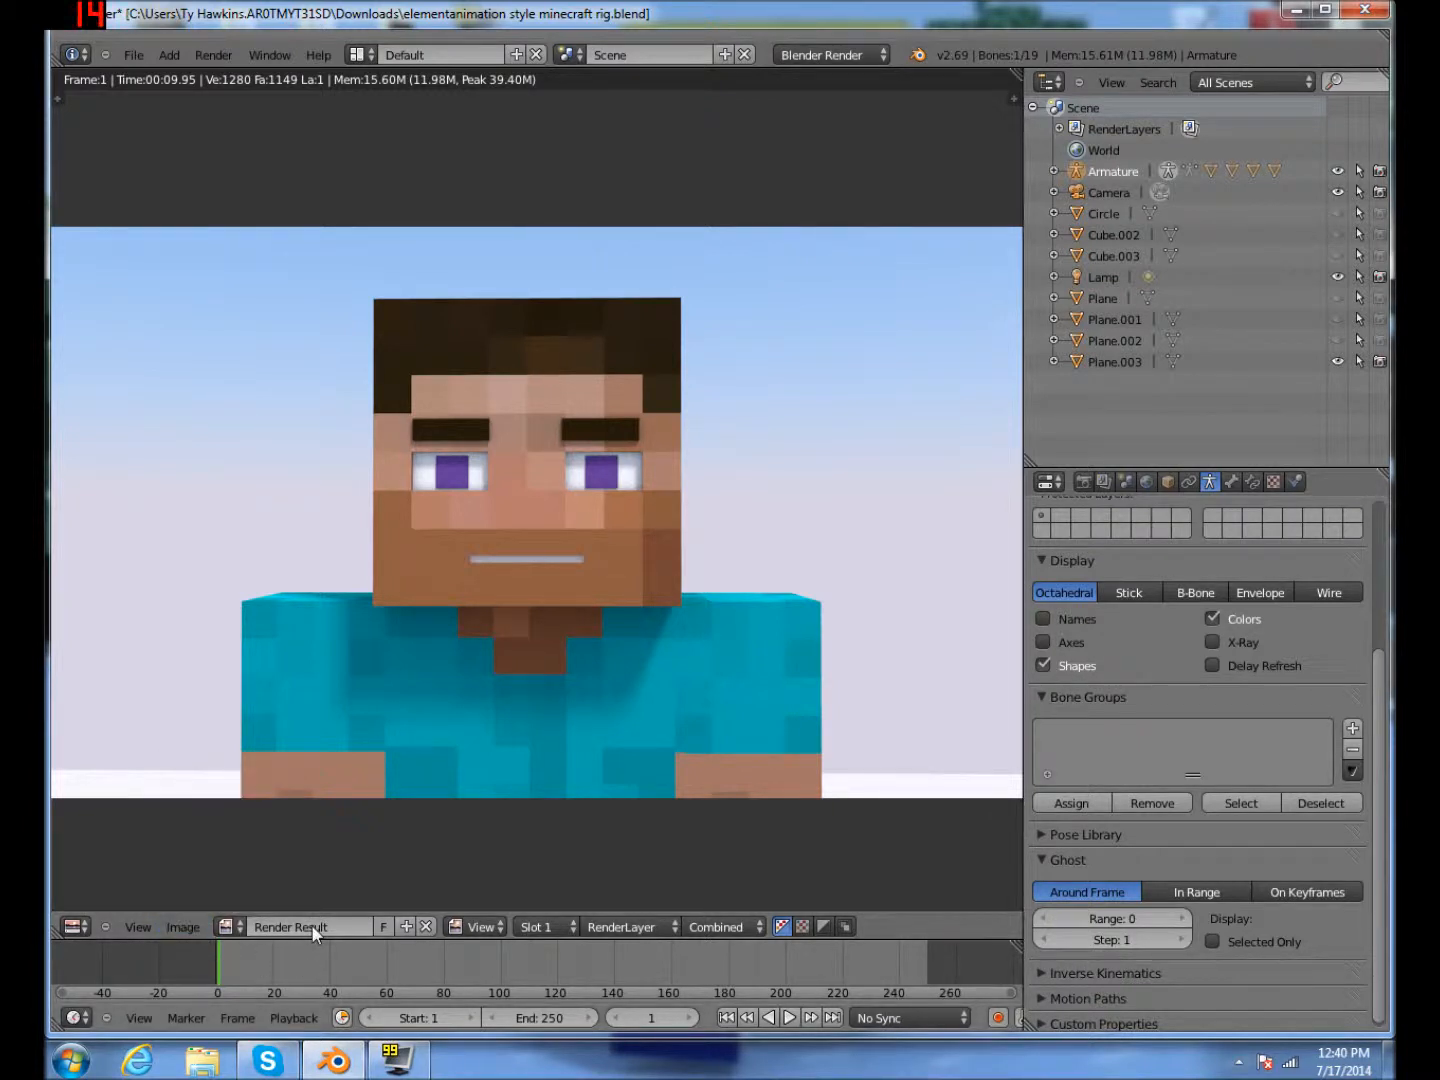
pyautogui.click(229, 926)
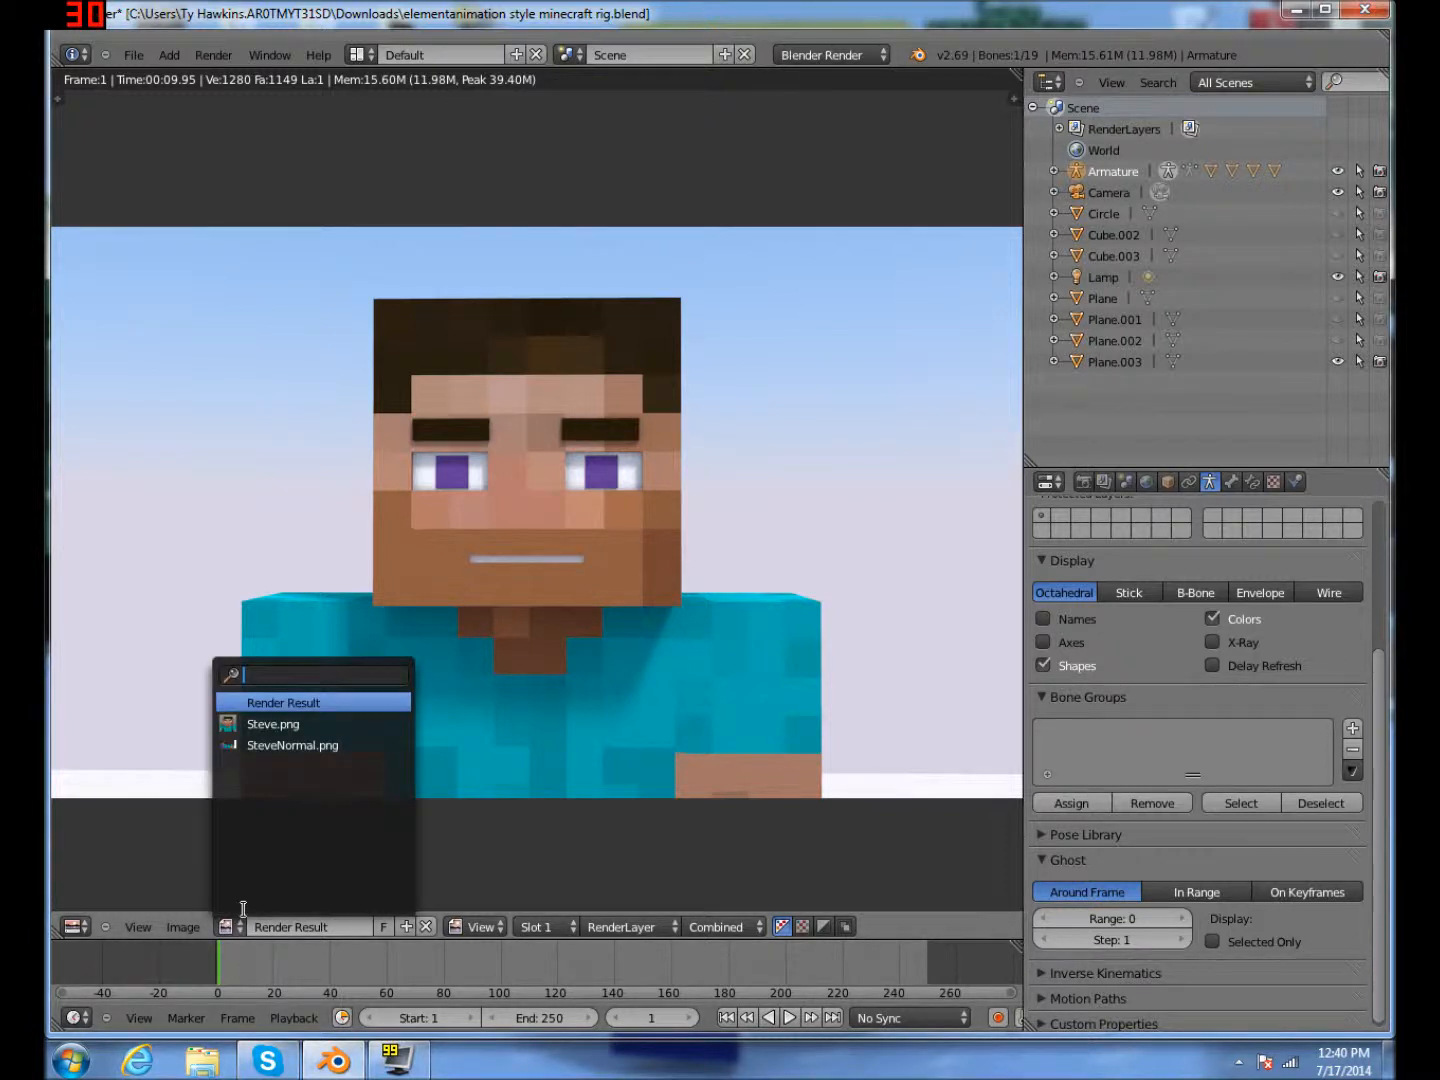
pyautogui.click(274, 742)
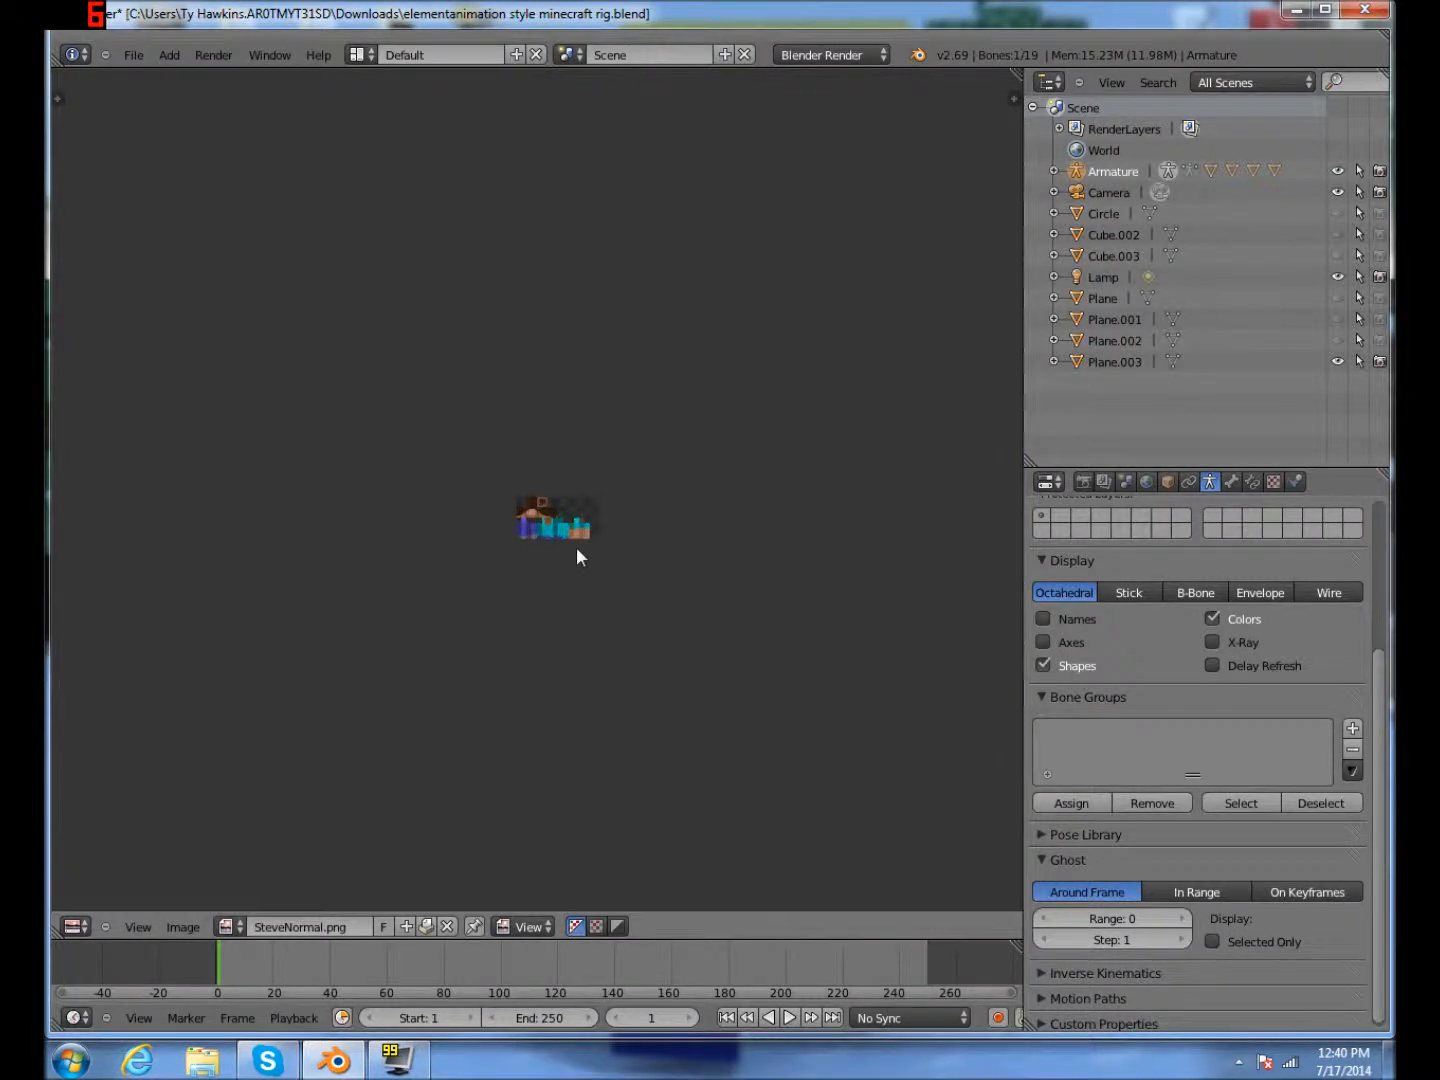
pyautogui.scroll(2, 668, 639)
pyautogui.scroll(-1, 481, 765)
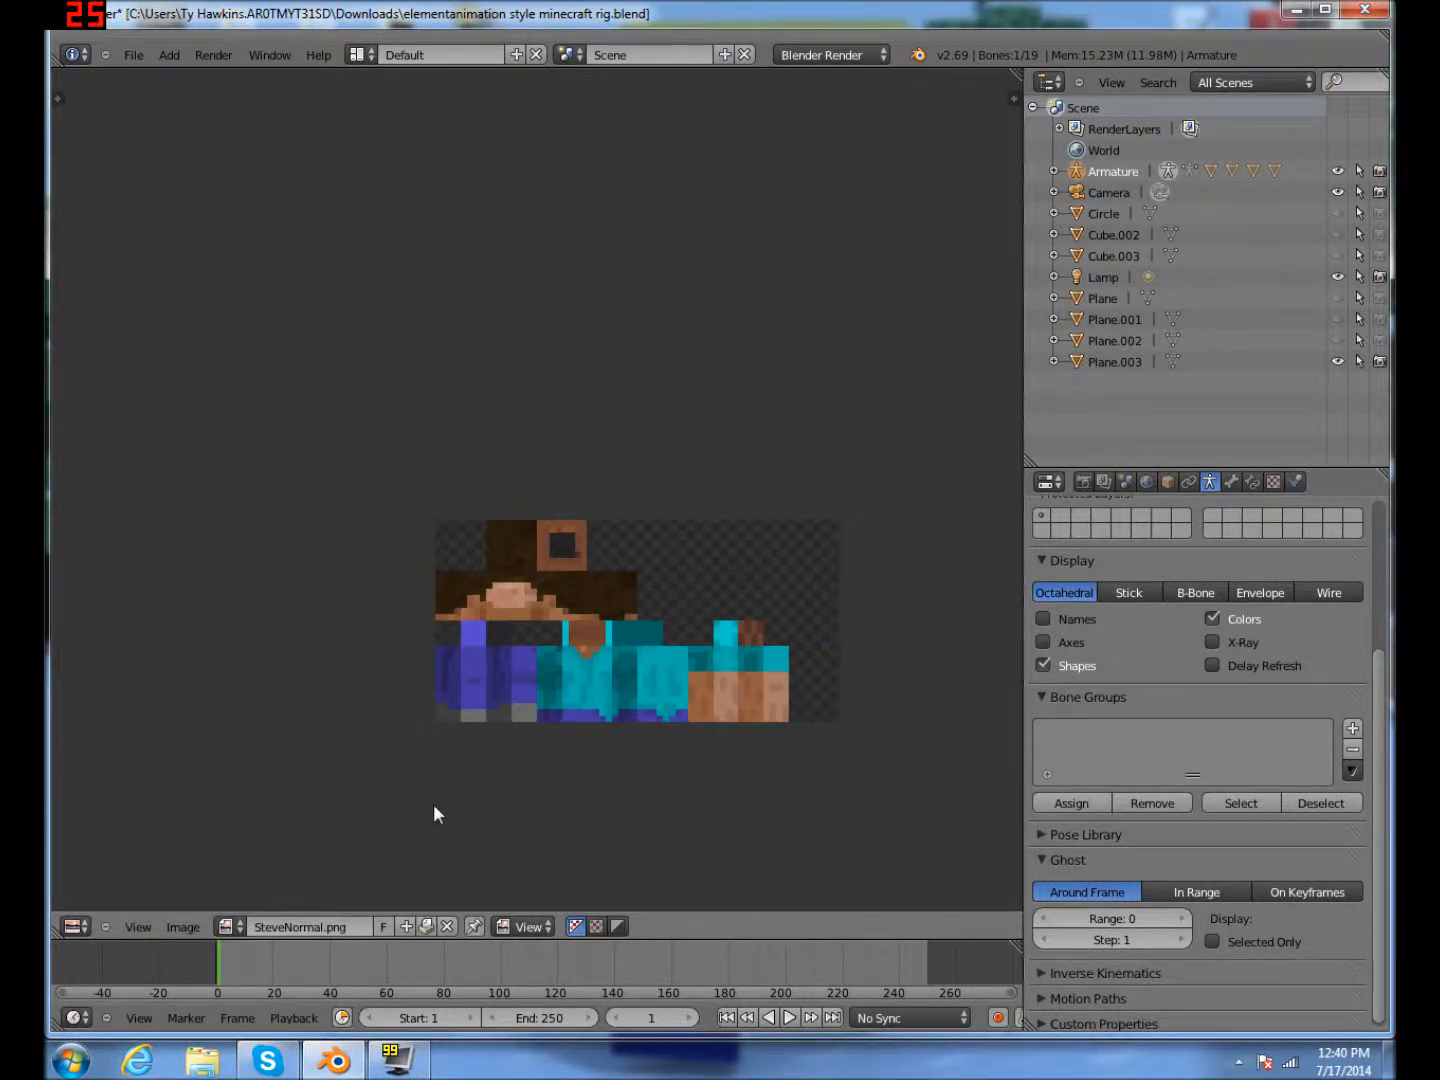
# Step: Replace the SteveNormal.png image with the owner's personally named skin PNG from the Skins folder
pyautogui.click(184, 927)
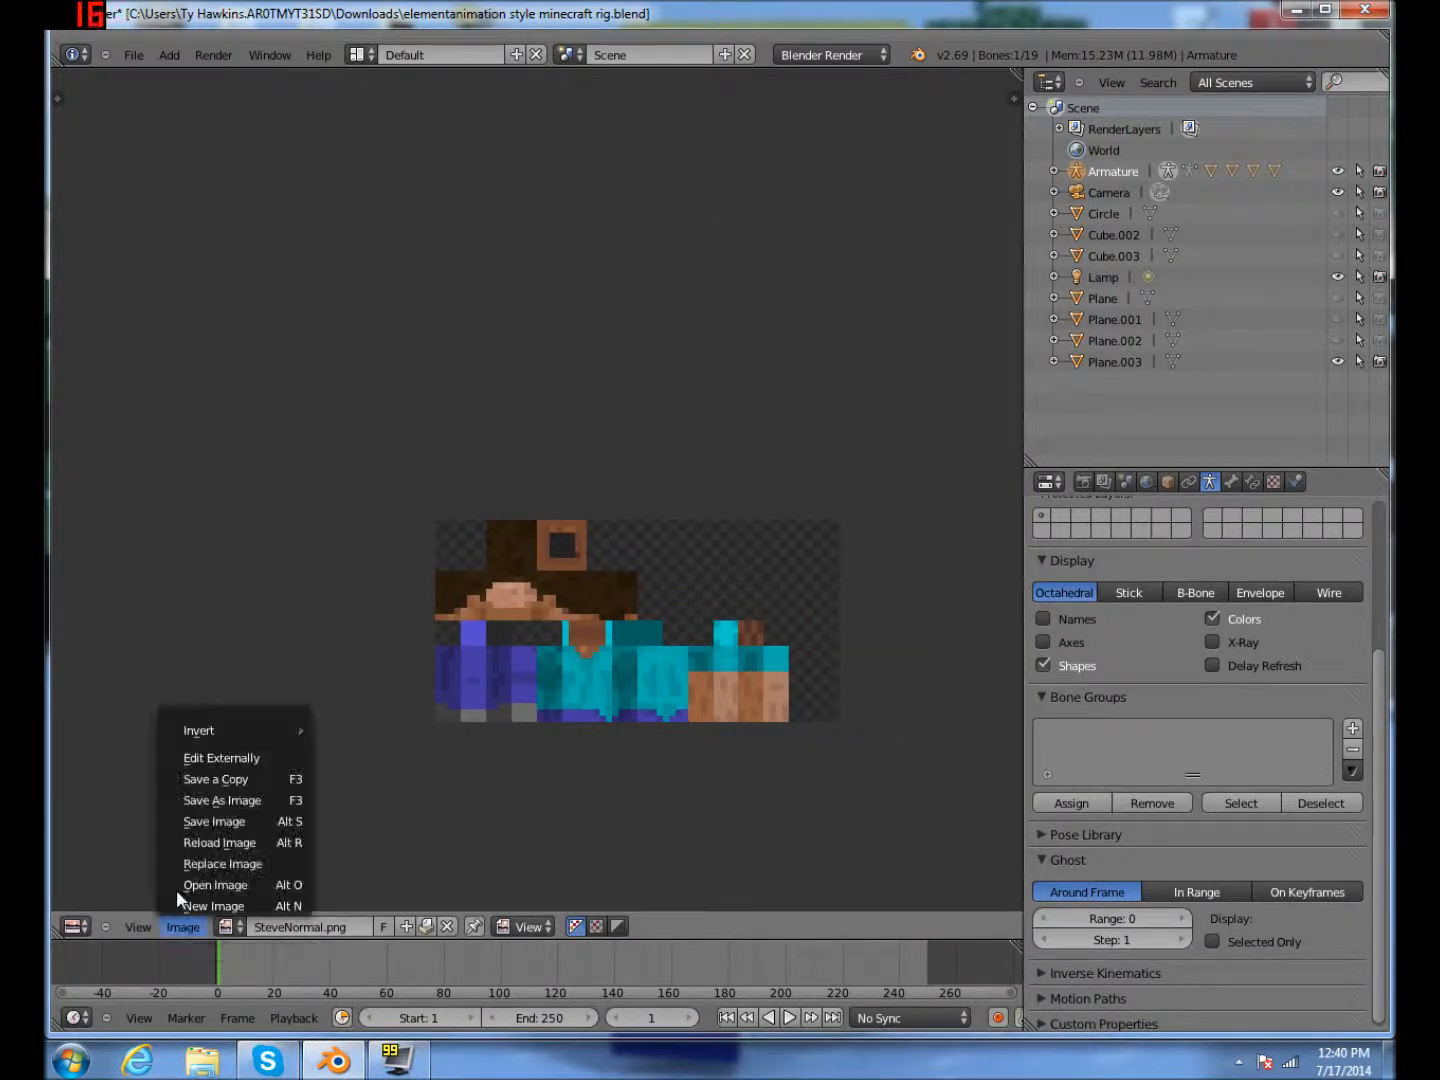
pyautogui.click(211, 865)
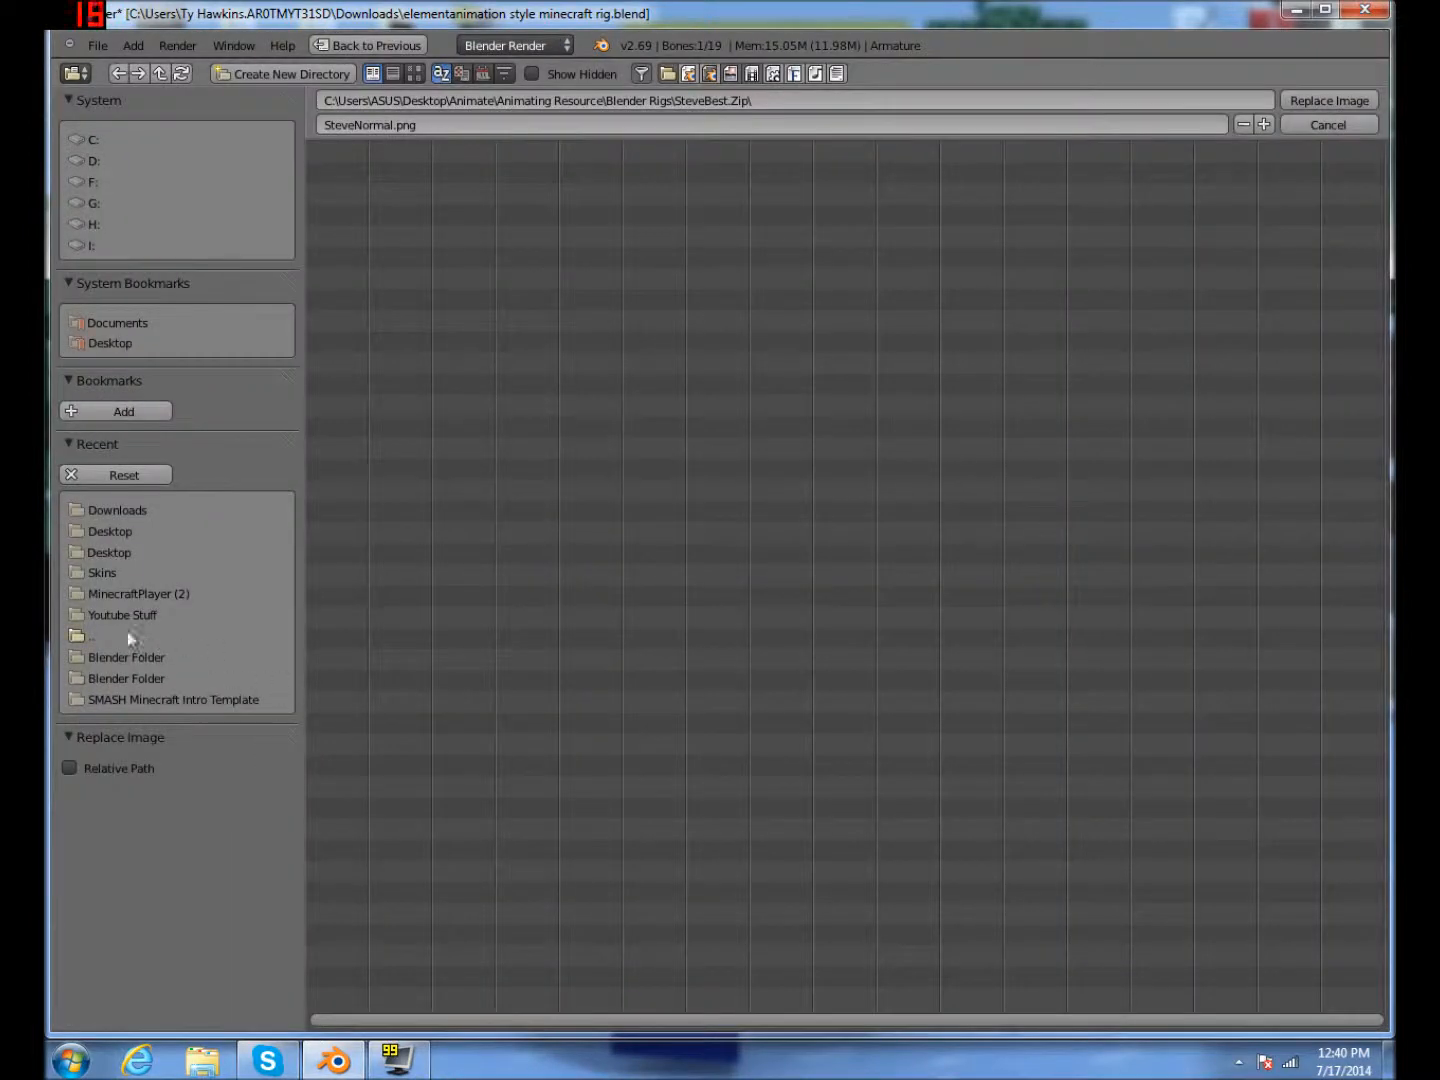
pyautogui.click(104, 571)
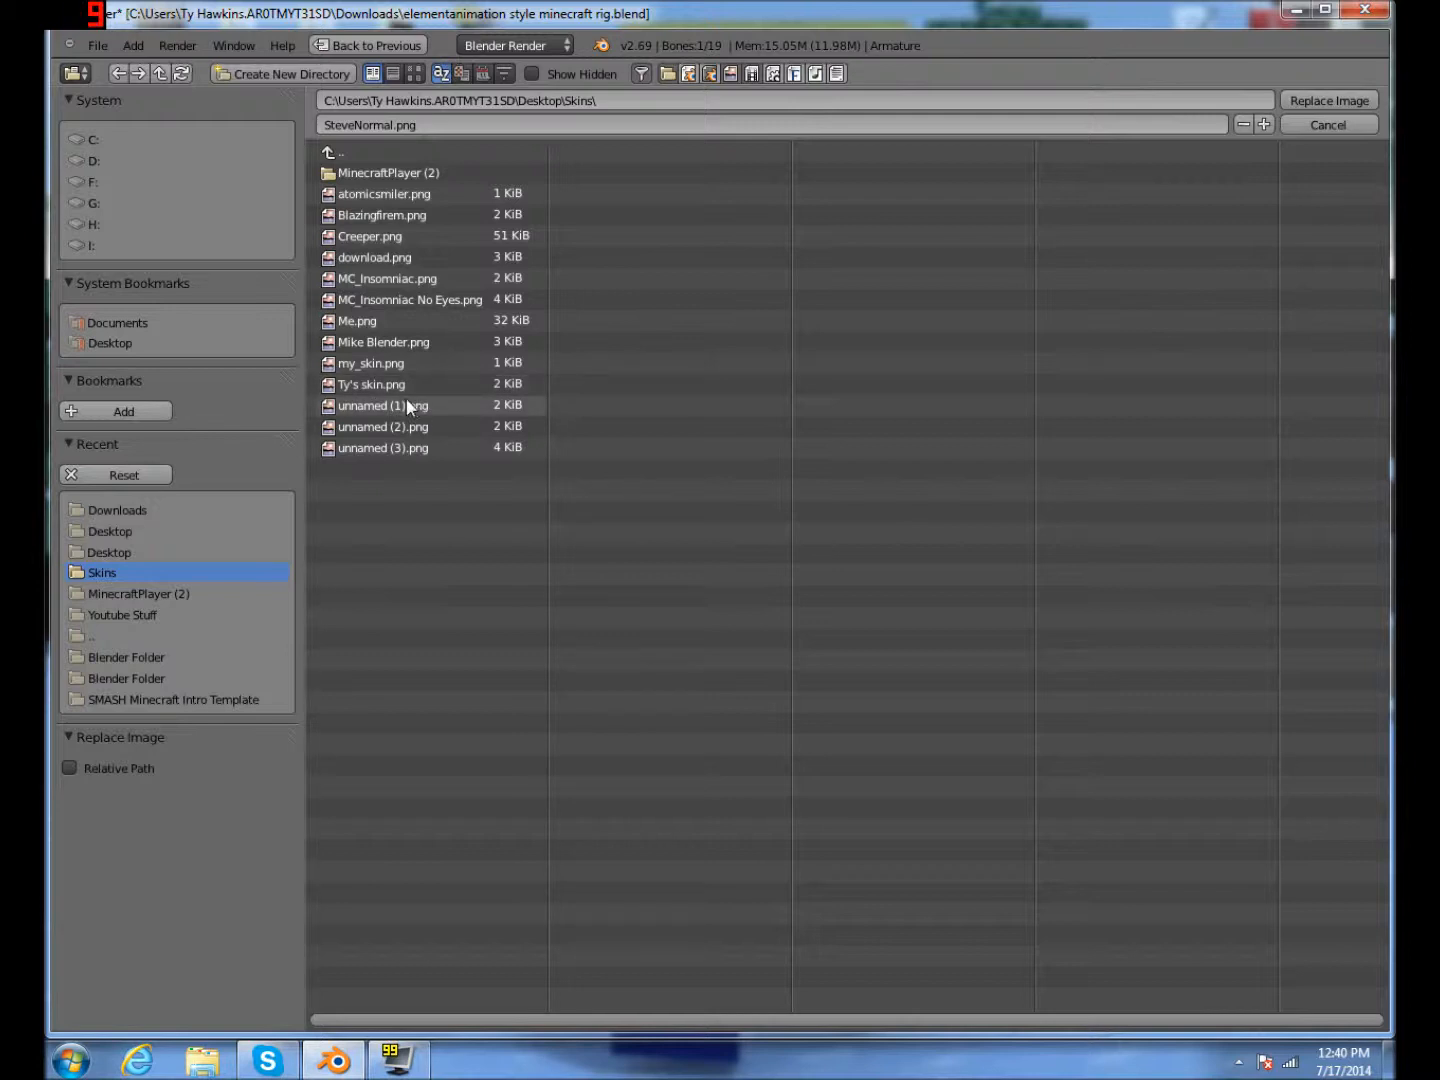
pyautogui.doubleClick(451, 380)
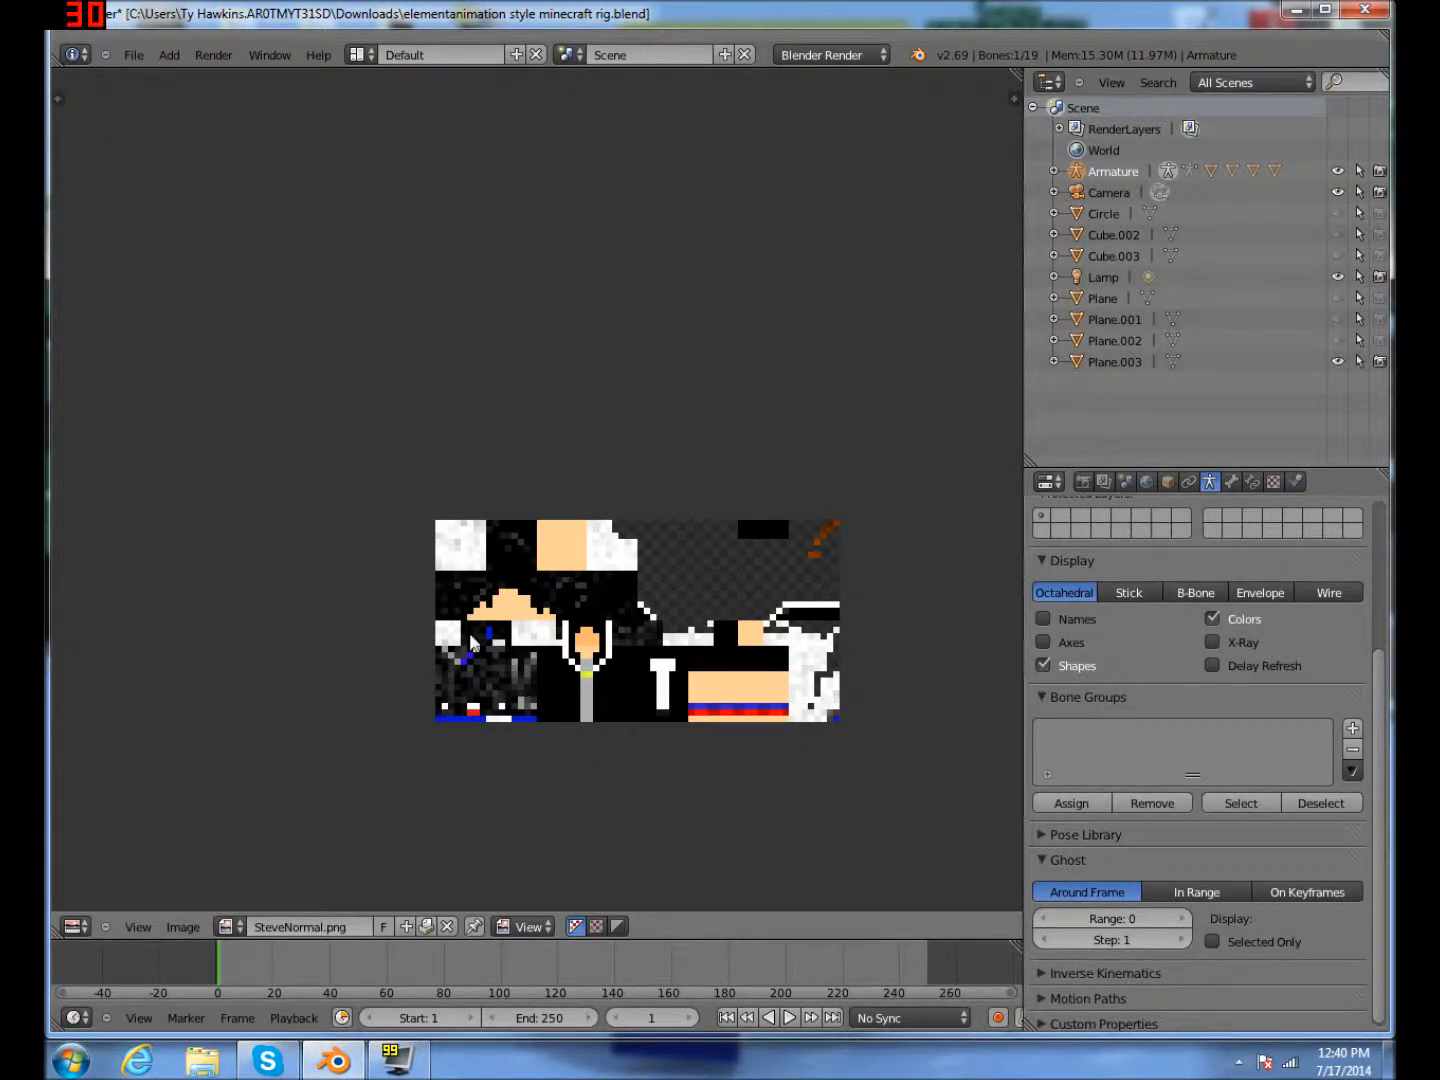
pyautogui.click(586, 550)
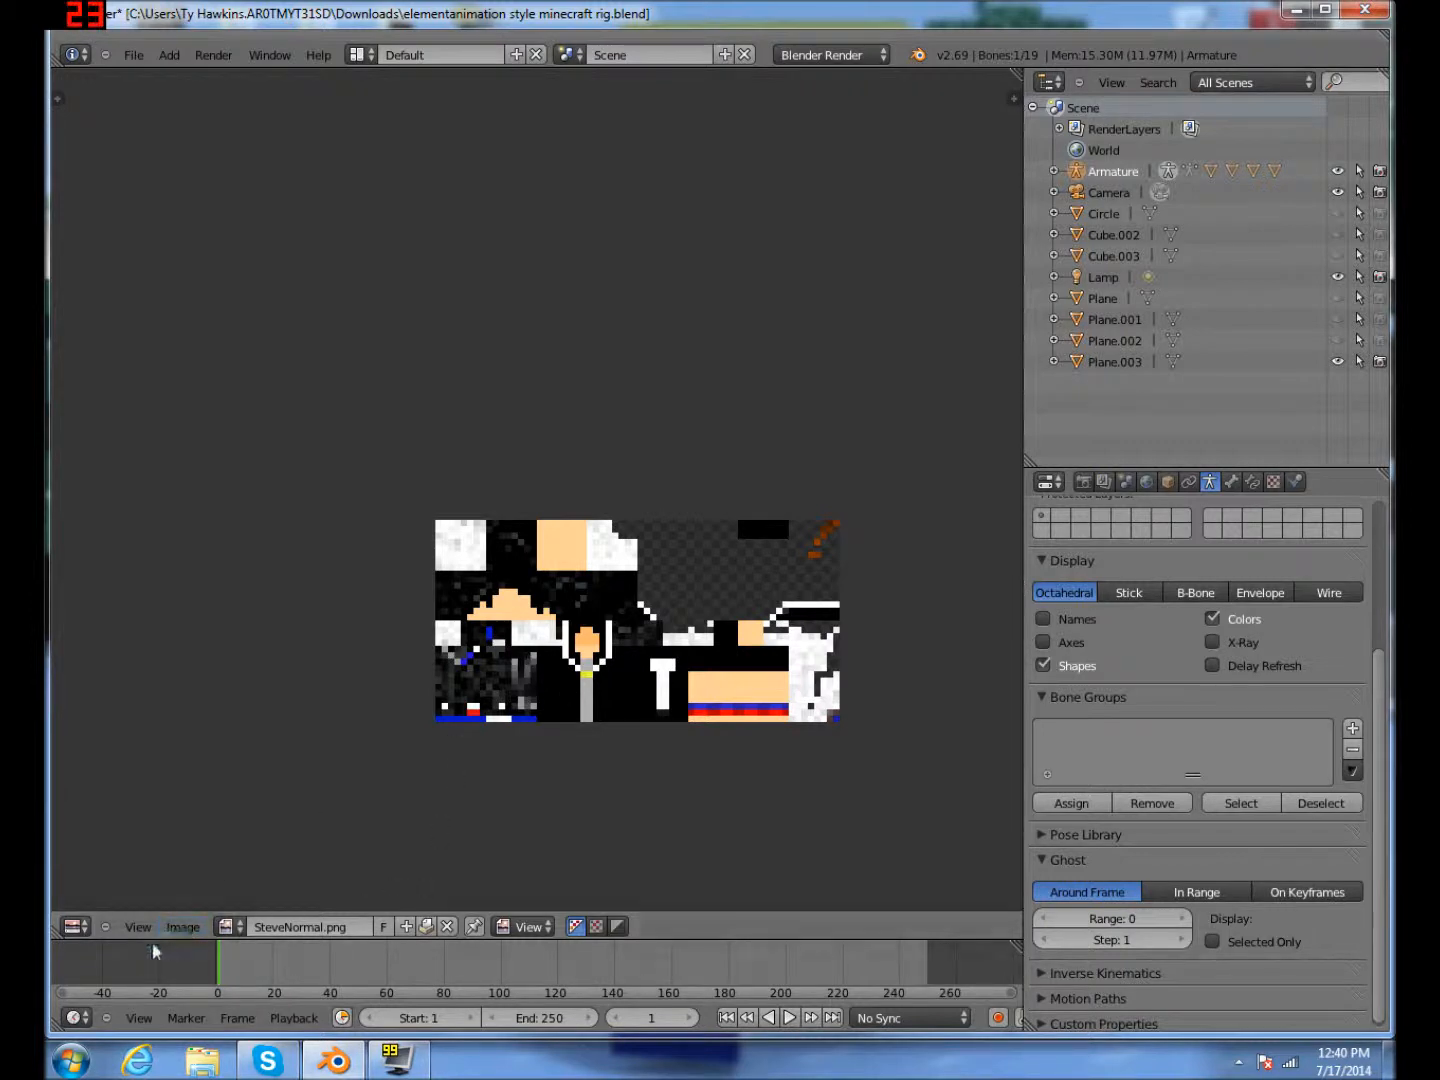
# Step: Render the reskinned character from the 3D View's camera, inspect the result, and return to the 3D View
pyautogui.click(78, 927)
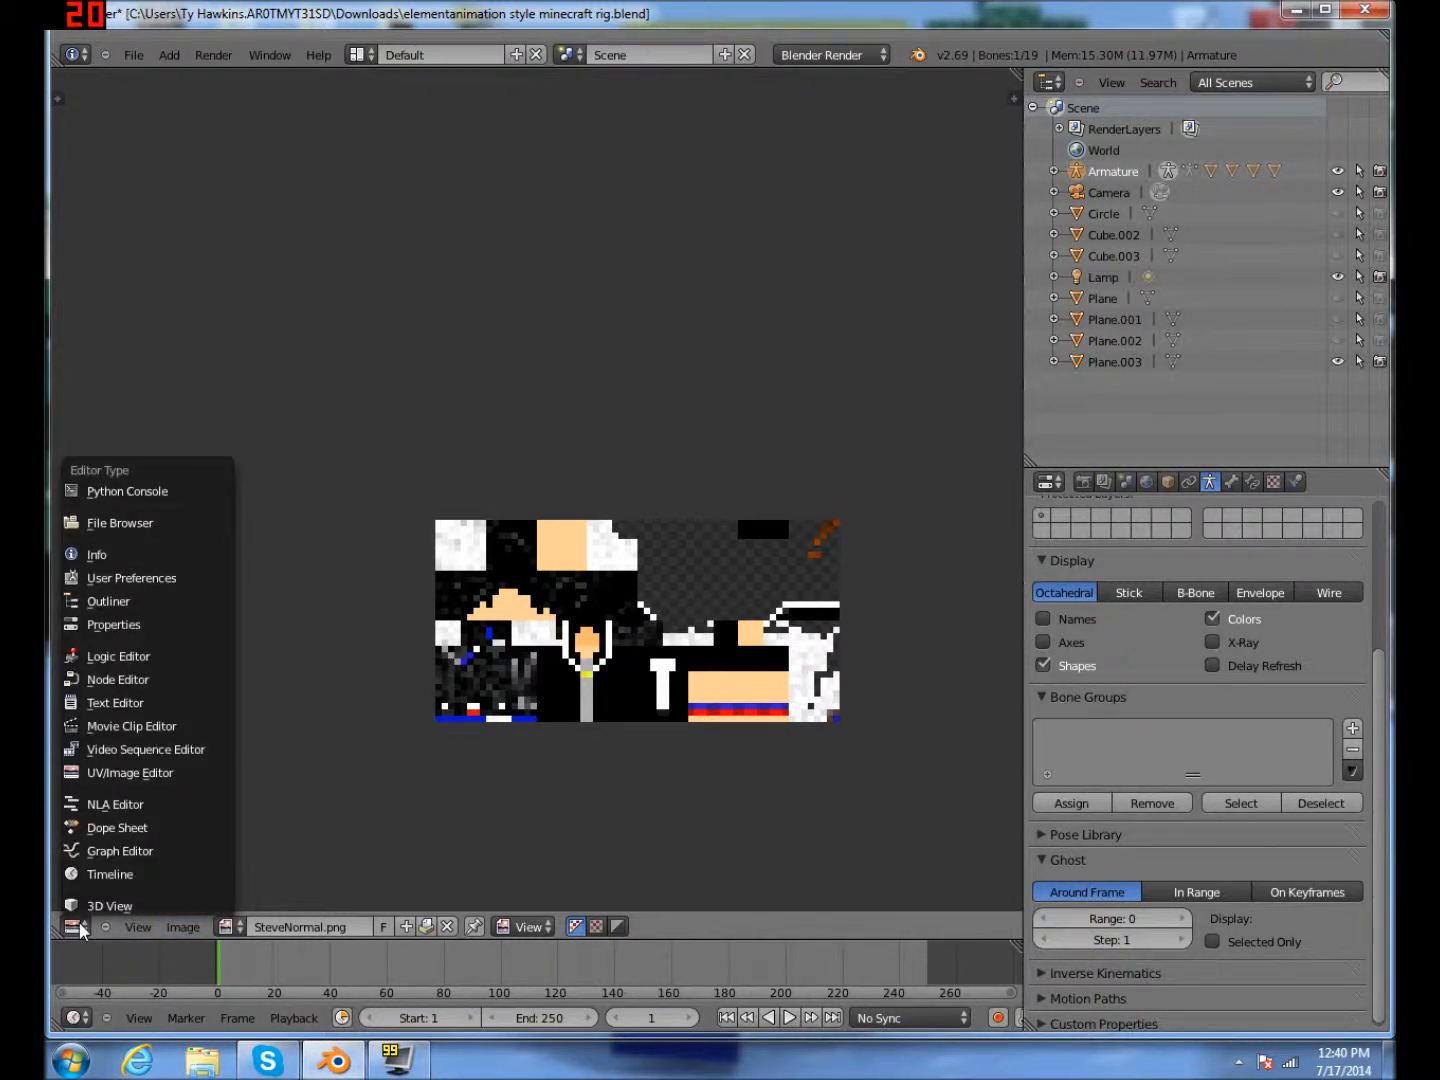
pyautogui.click(110, 904)
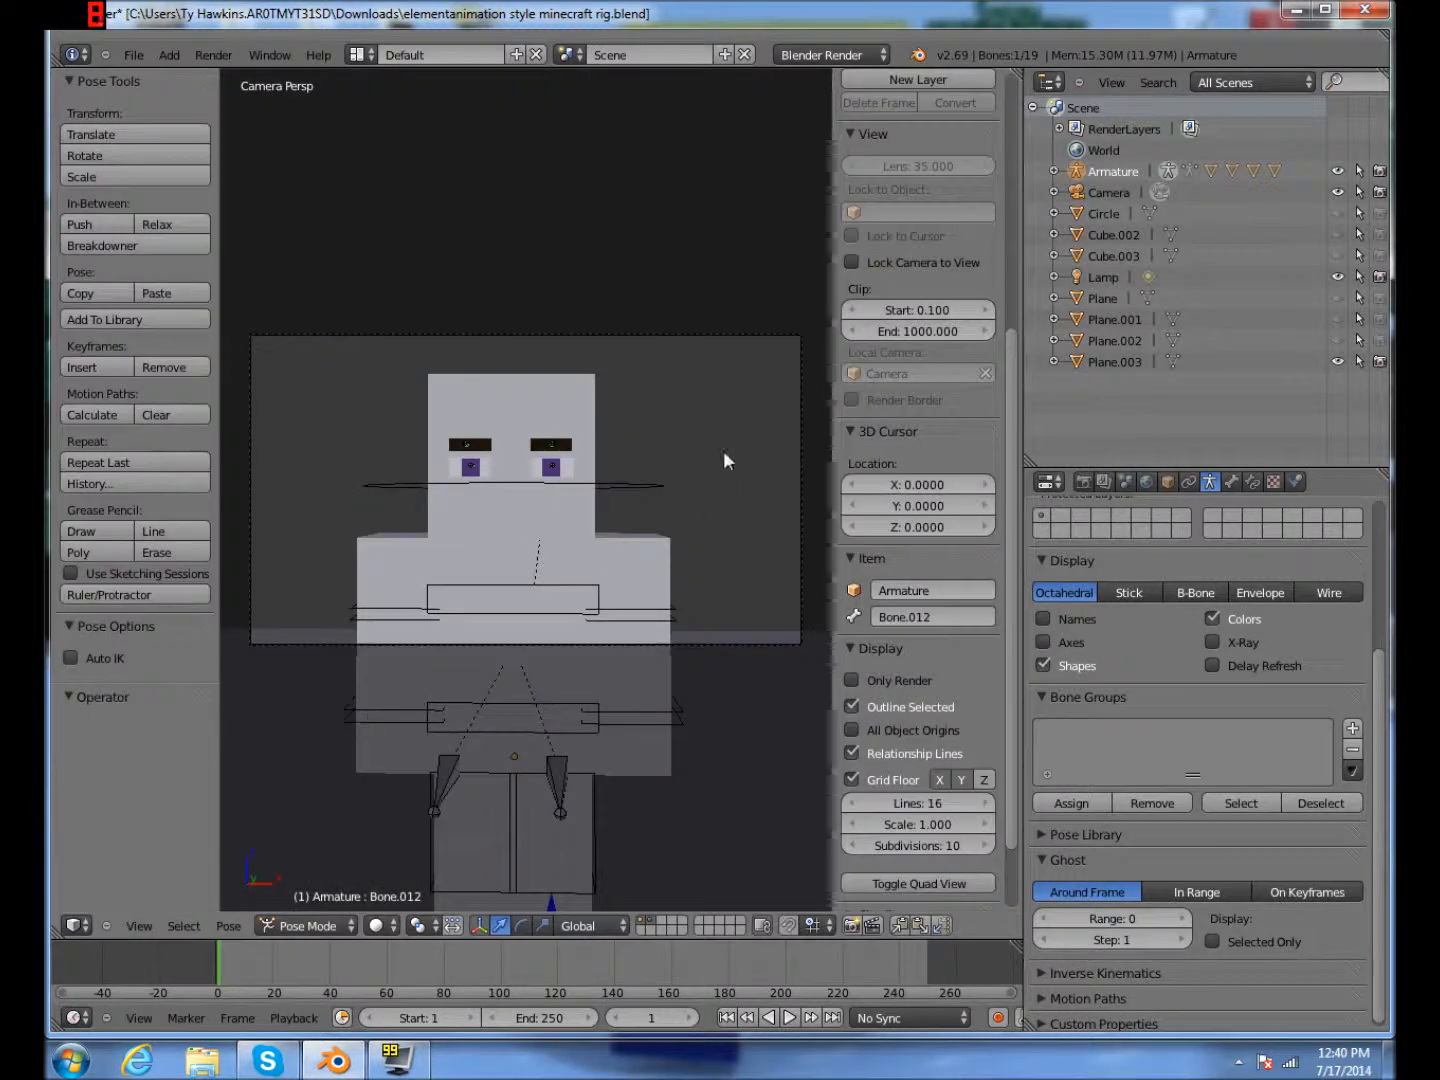
pyautogui.click(213, 58)
pyautogui.click(213, 74)
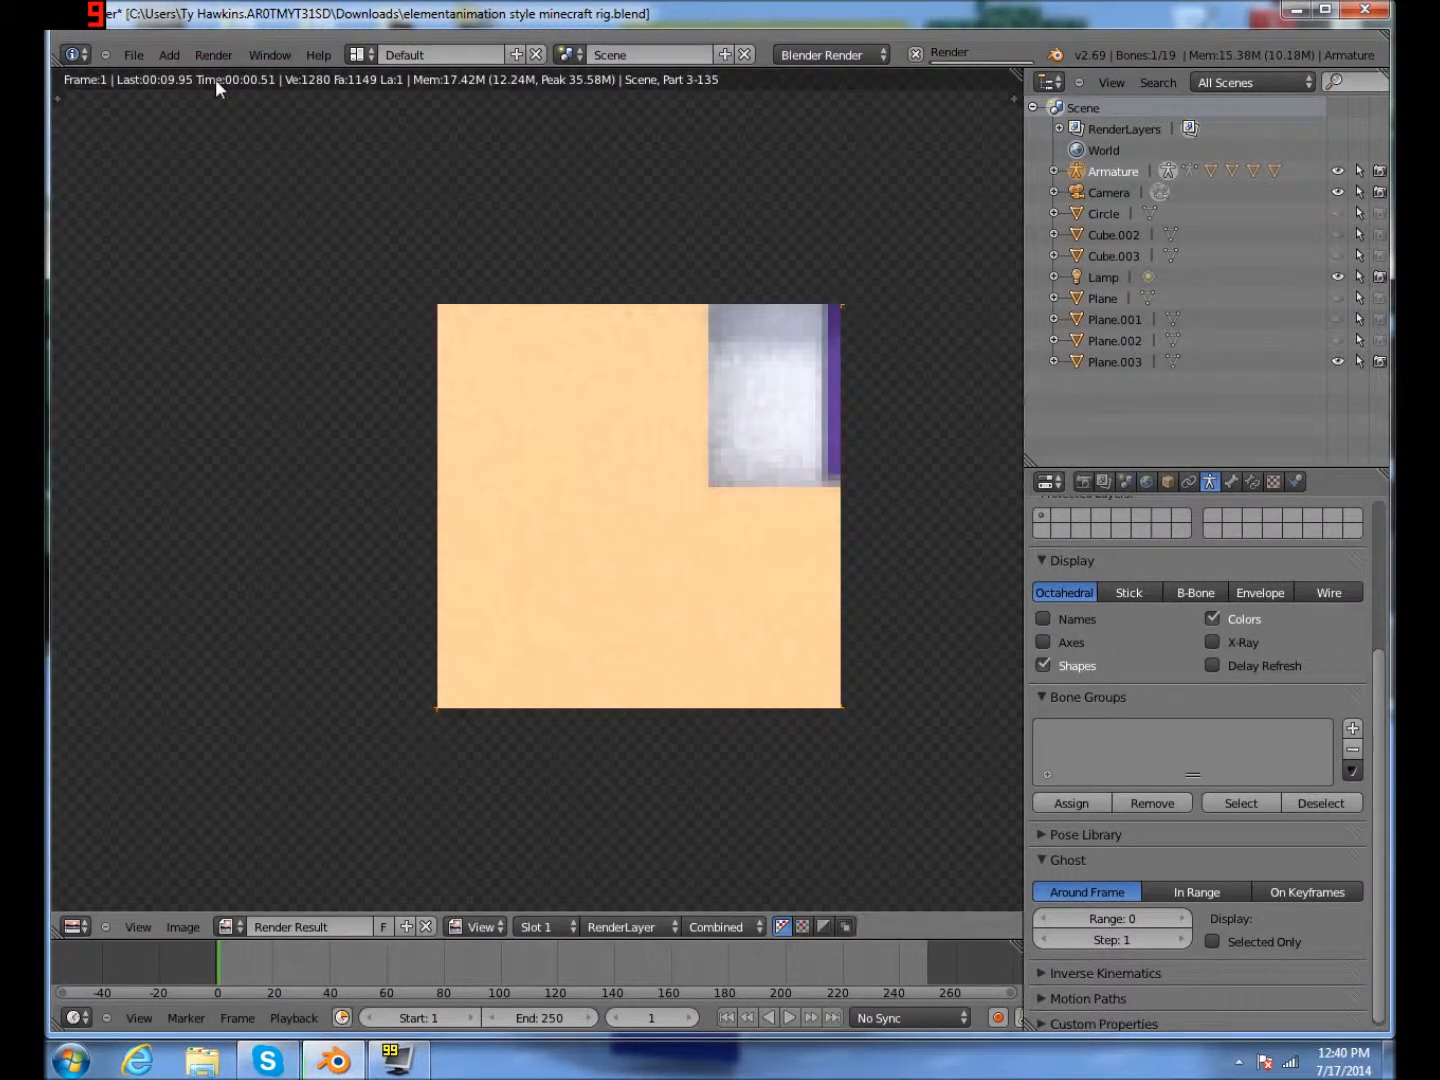
pyautogui.scroll(-2, 540, 360)
pyautogui.scroll(-5, 540, 366)
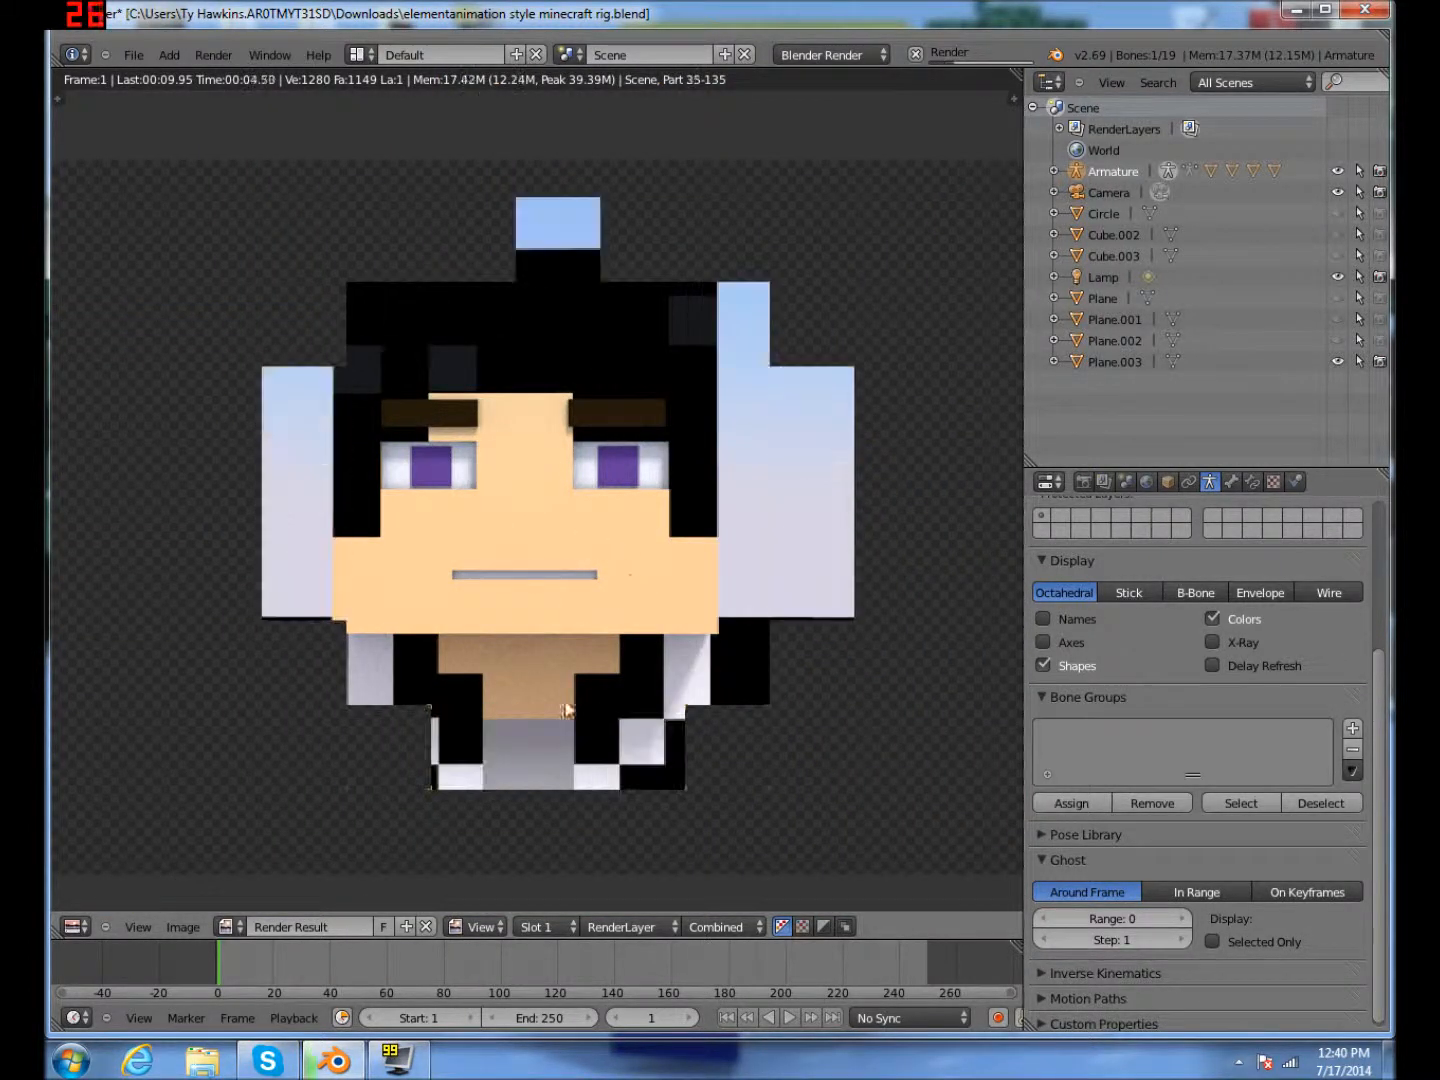
pyautogui.scroll(-1, 466, 653)
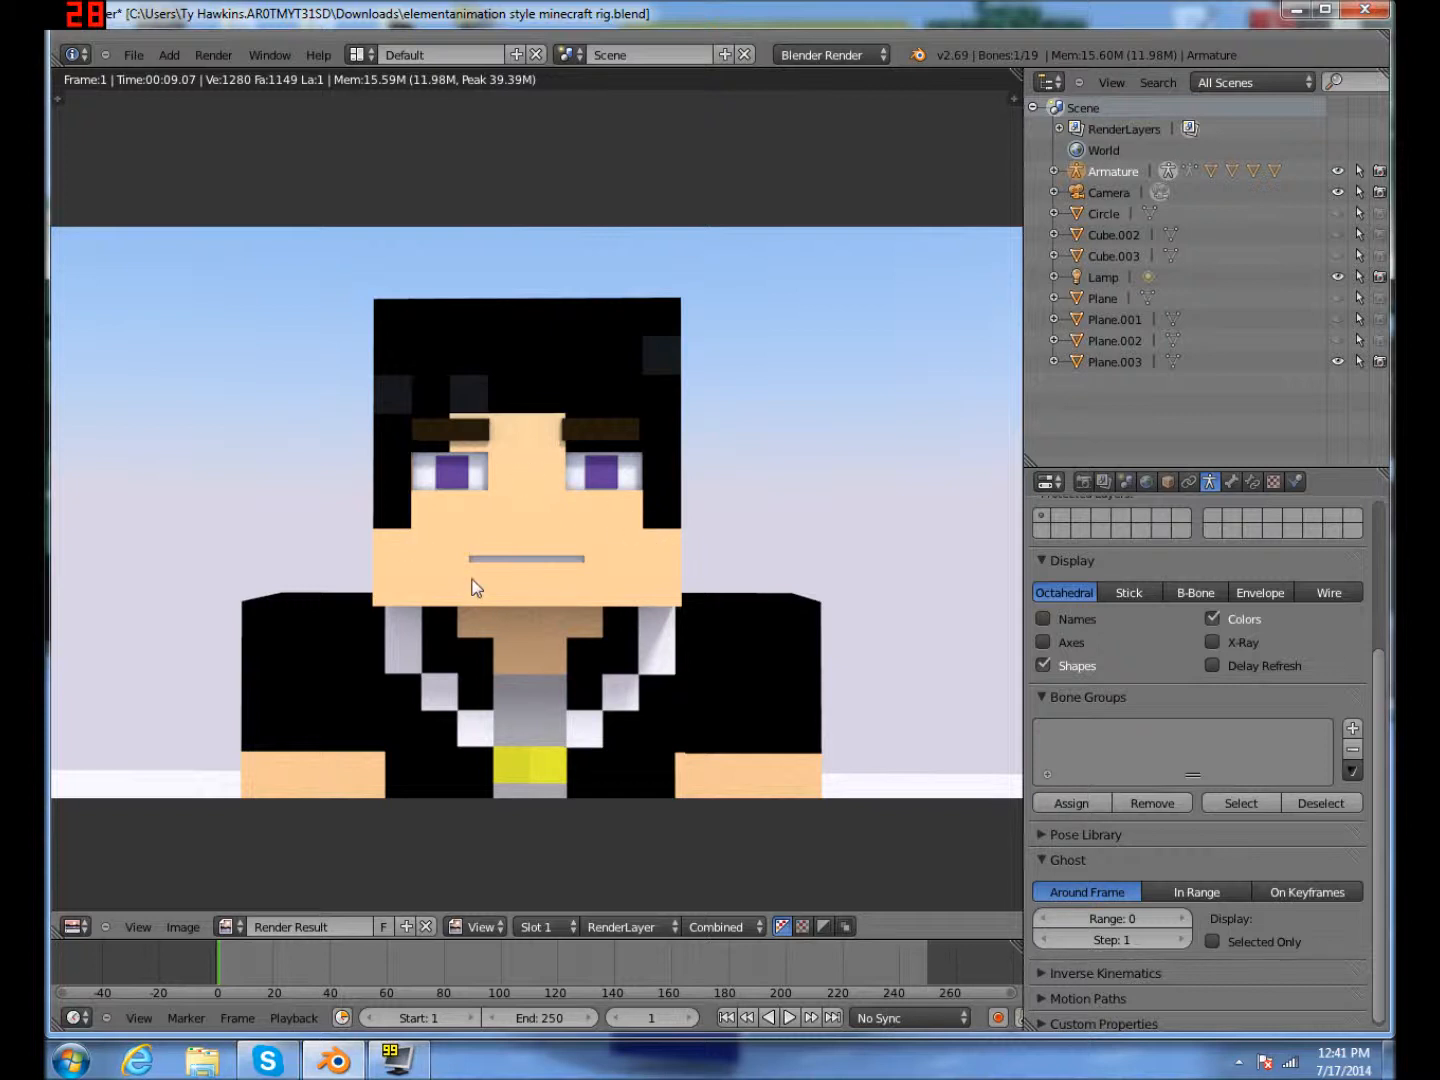
pyautogui.click(67, 930)
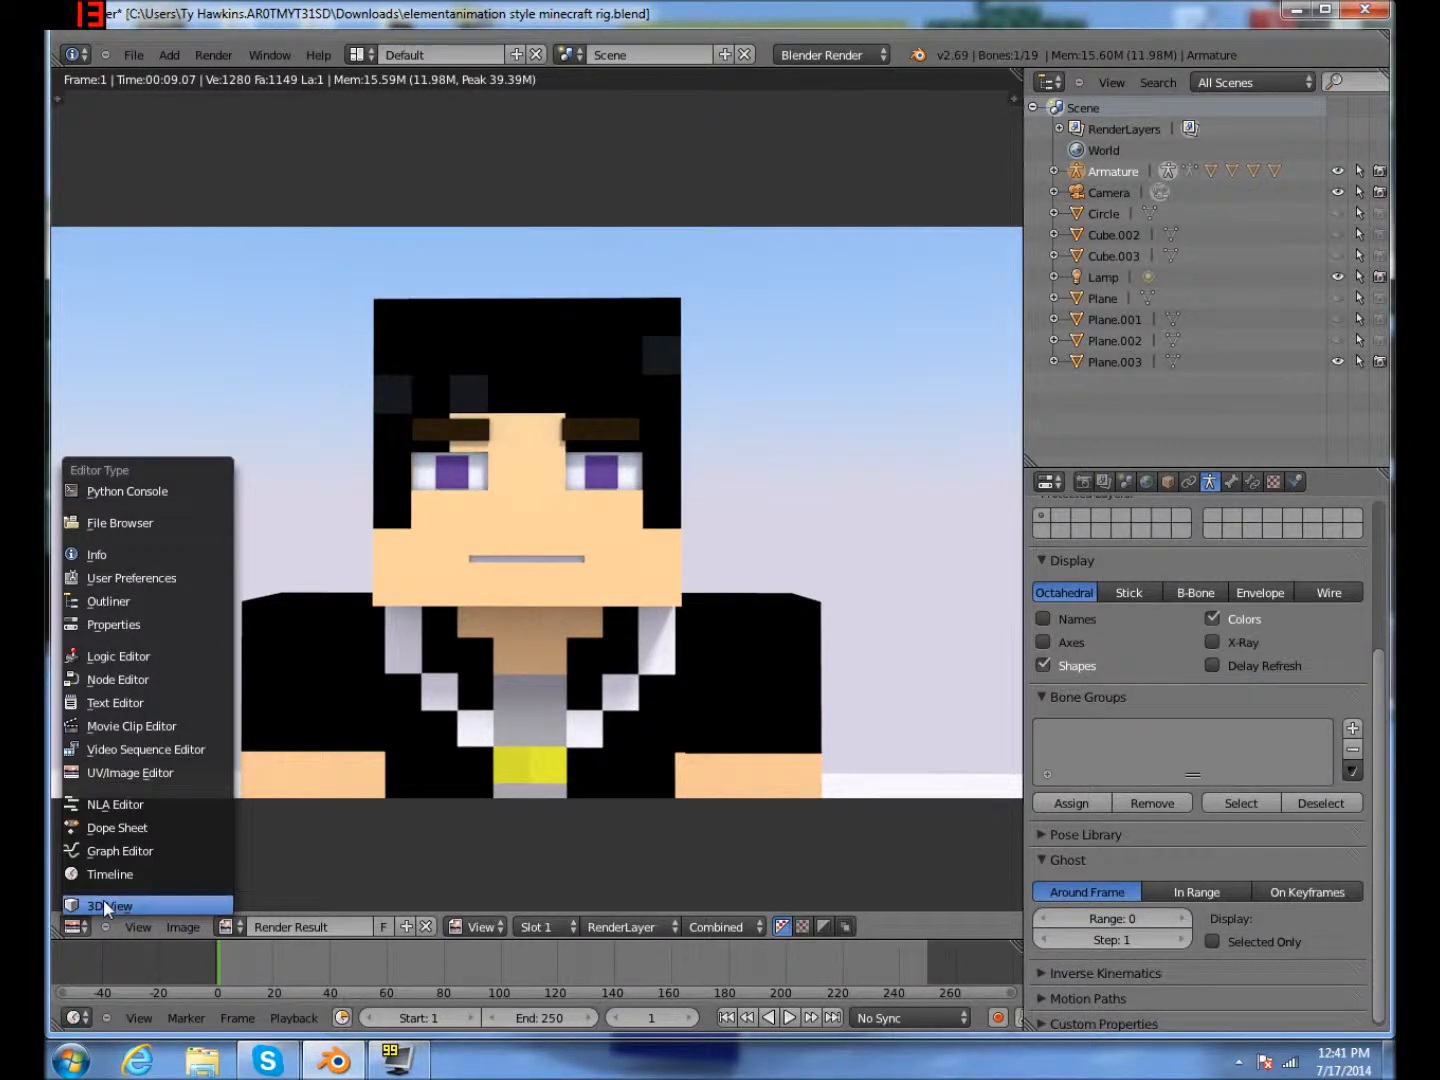
pyautogui.click(104, 906)
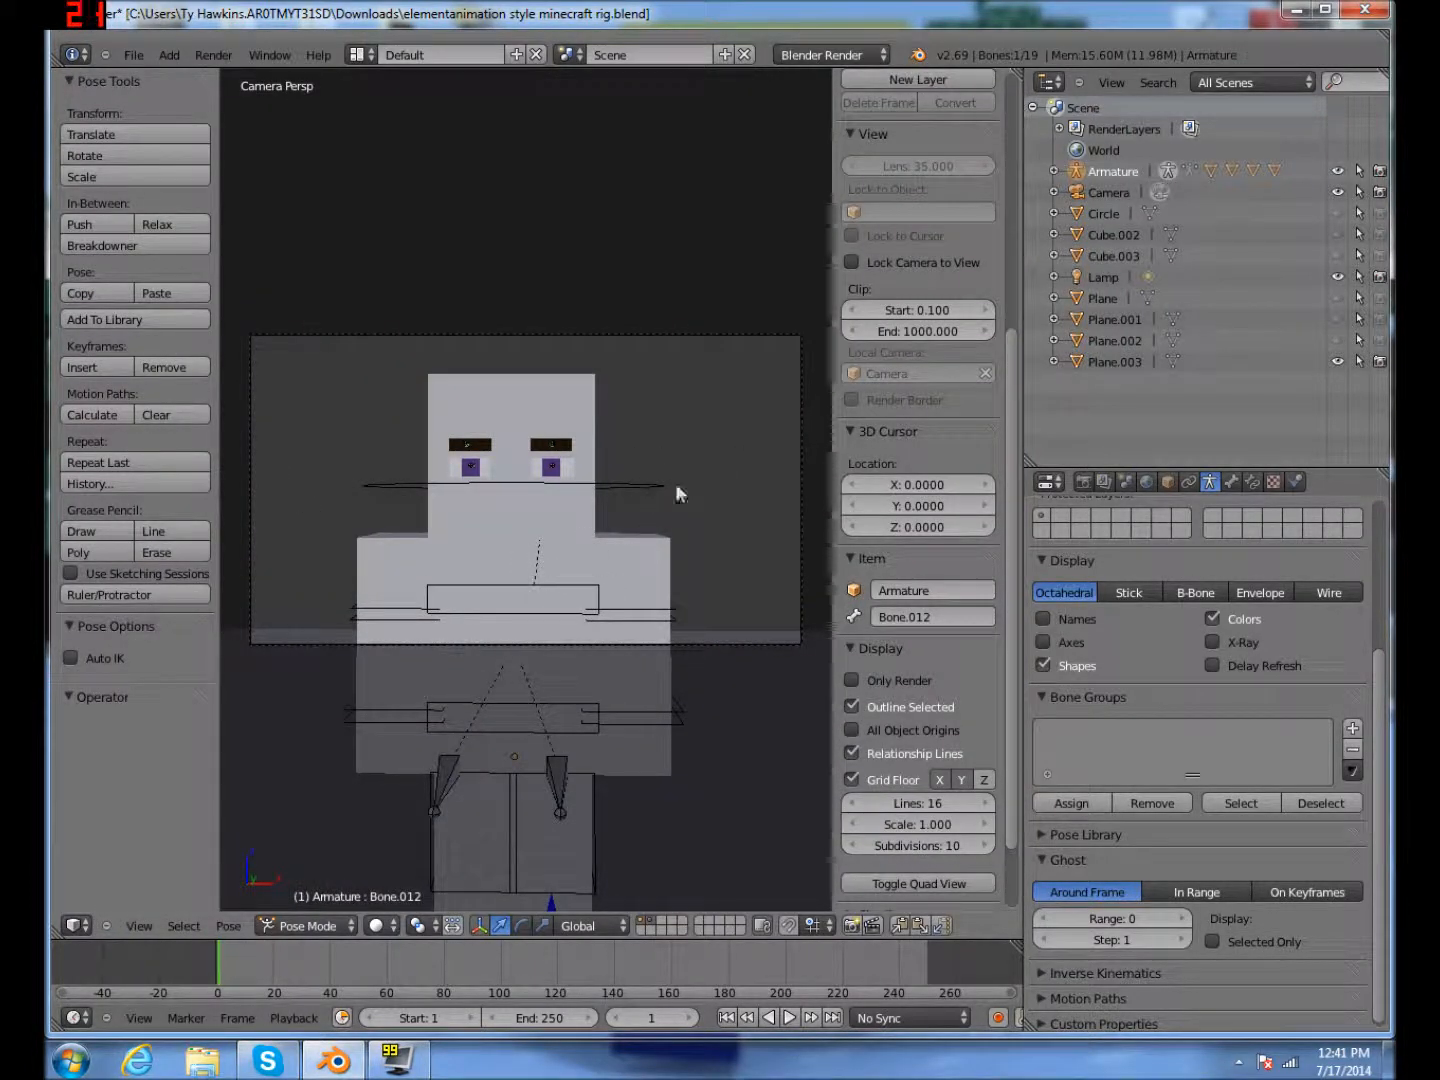
# Step: Bend the character's left leg by moving its foot bone (Bone.012) about 1.15 units backward and 1.17 units up
pyautogui.press('KP_0')
pyautogui.moveTo(738, 466); pyautogui.dragTo(528, 482, button='middle')
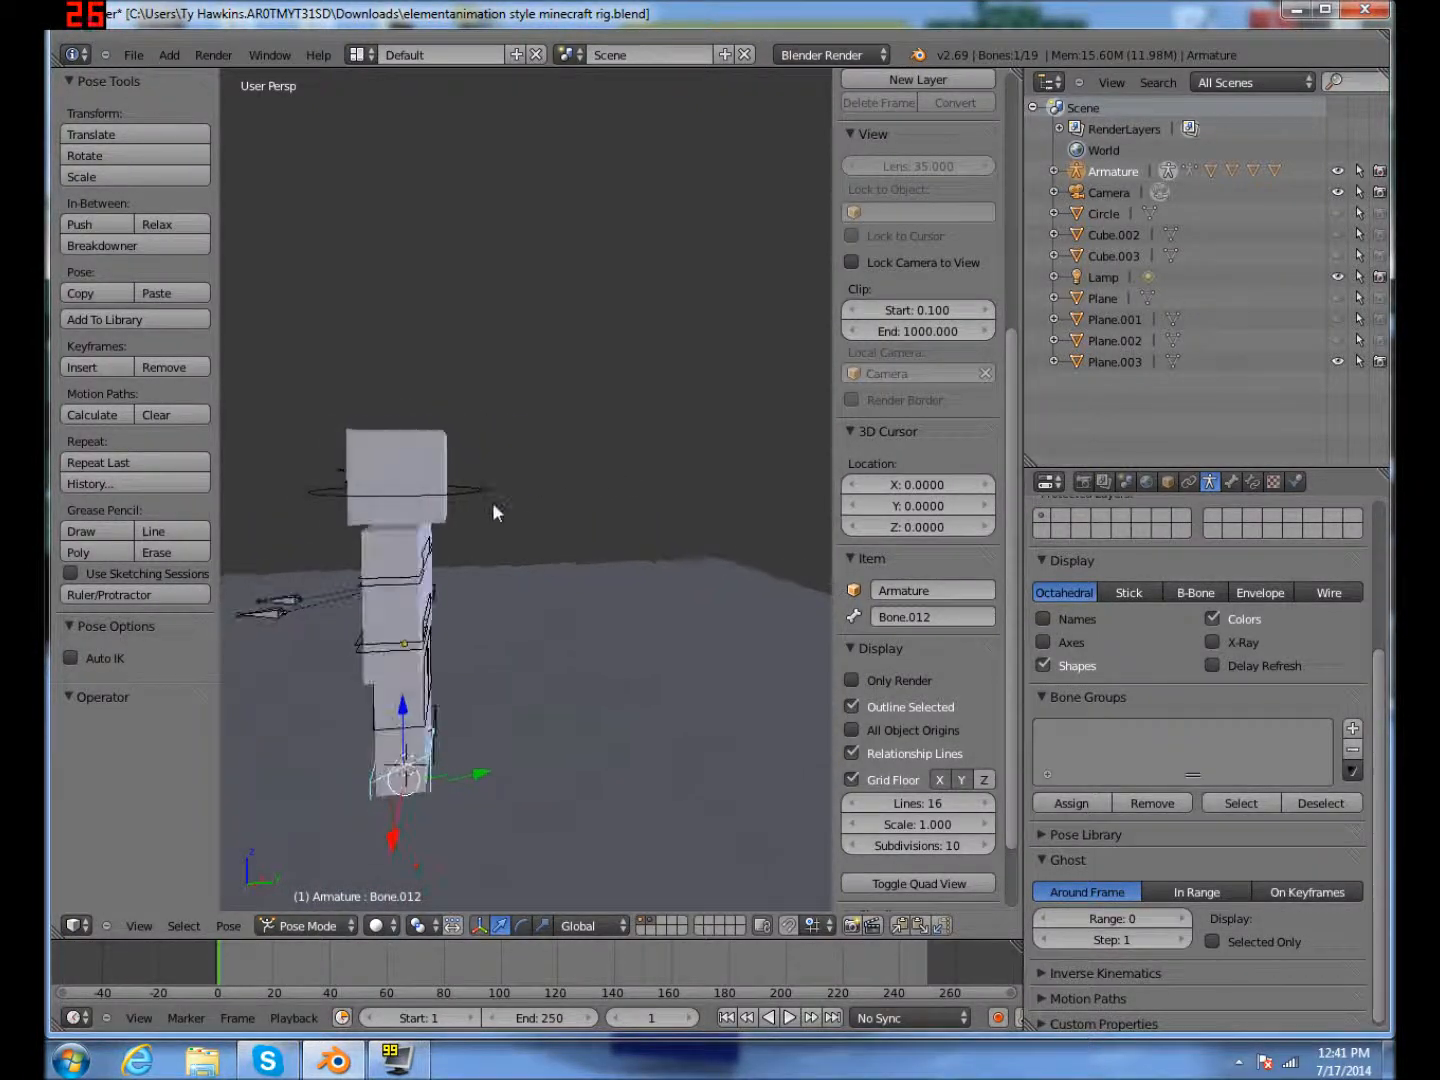
pyautogui.rightClick(489, 505)
pyautogui.moveTo(628, 528); pyautogui.dragTo(527, 505, button='middle')
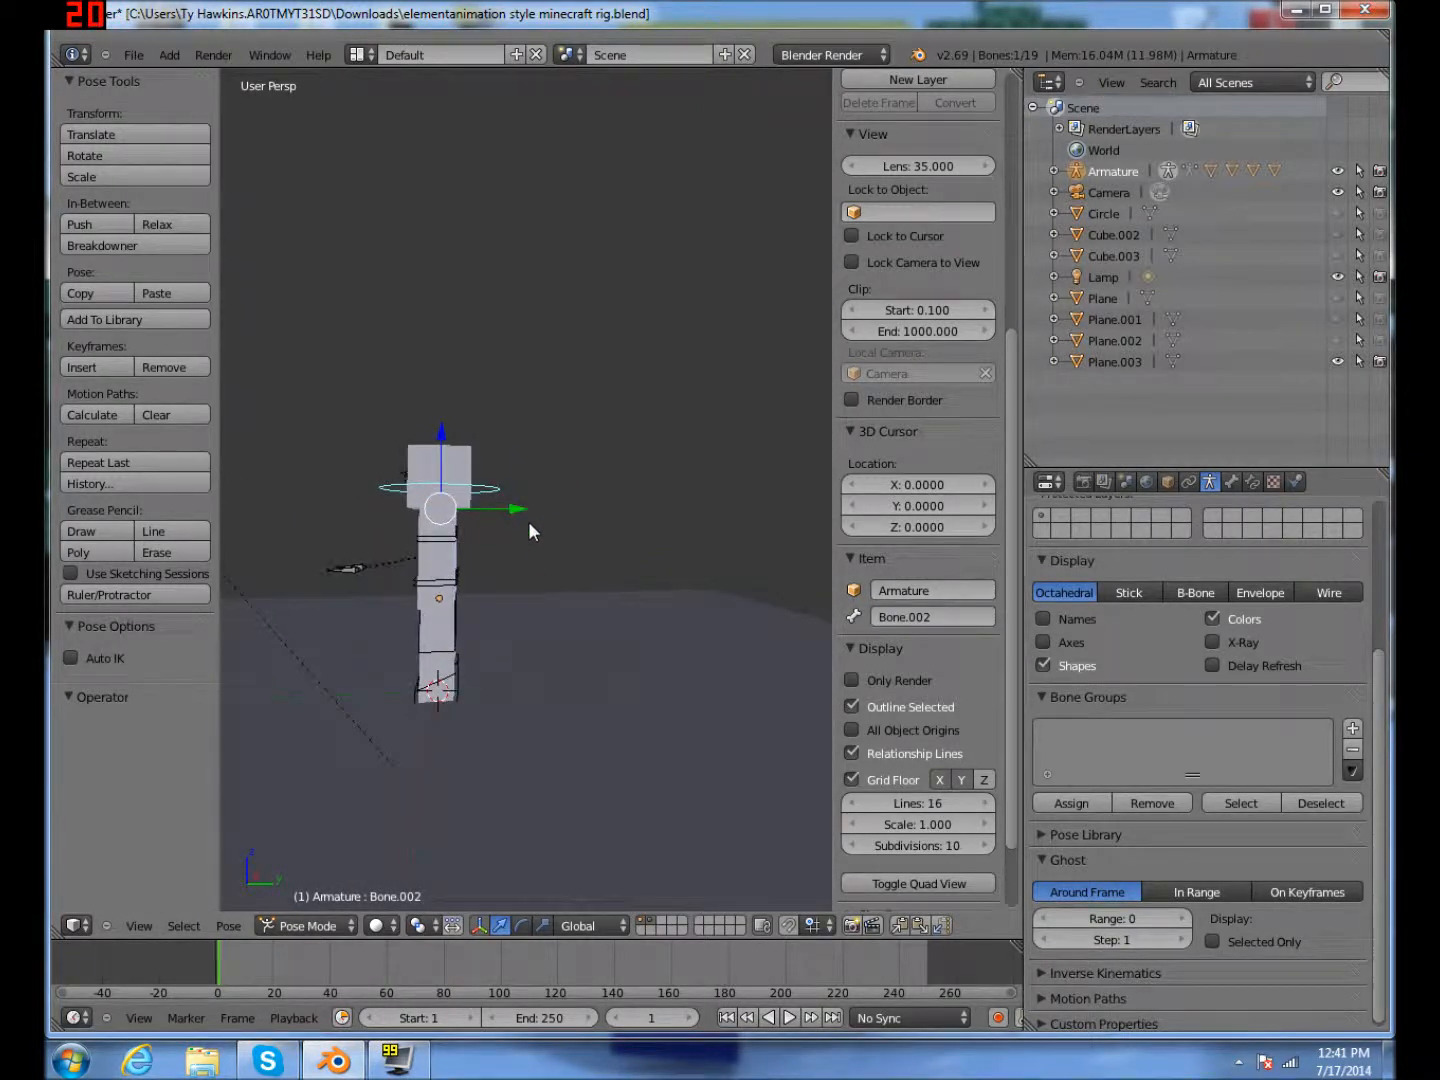
pyautogui.rightClick(462, 689)
pyautogui.rightClick(462, 689)
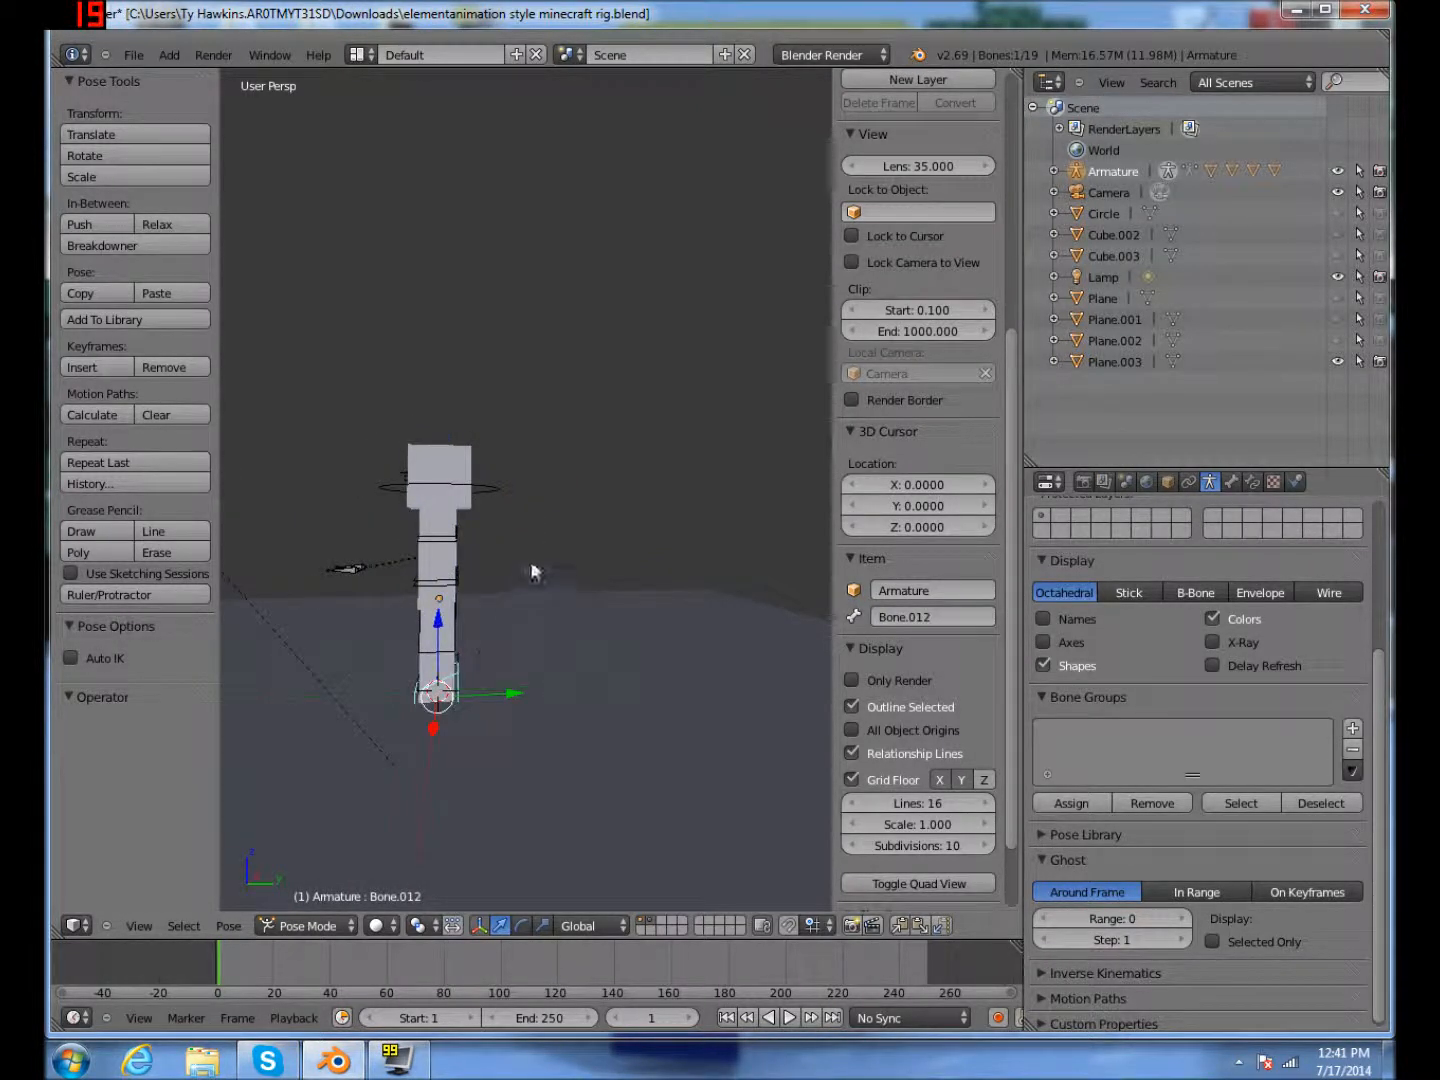
pyautogui.press('g')
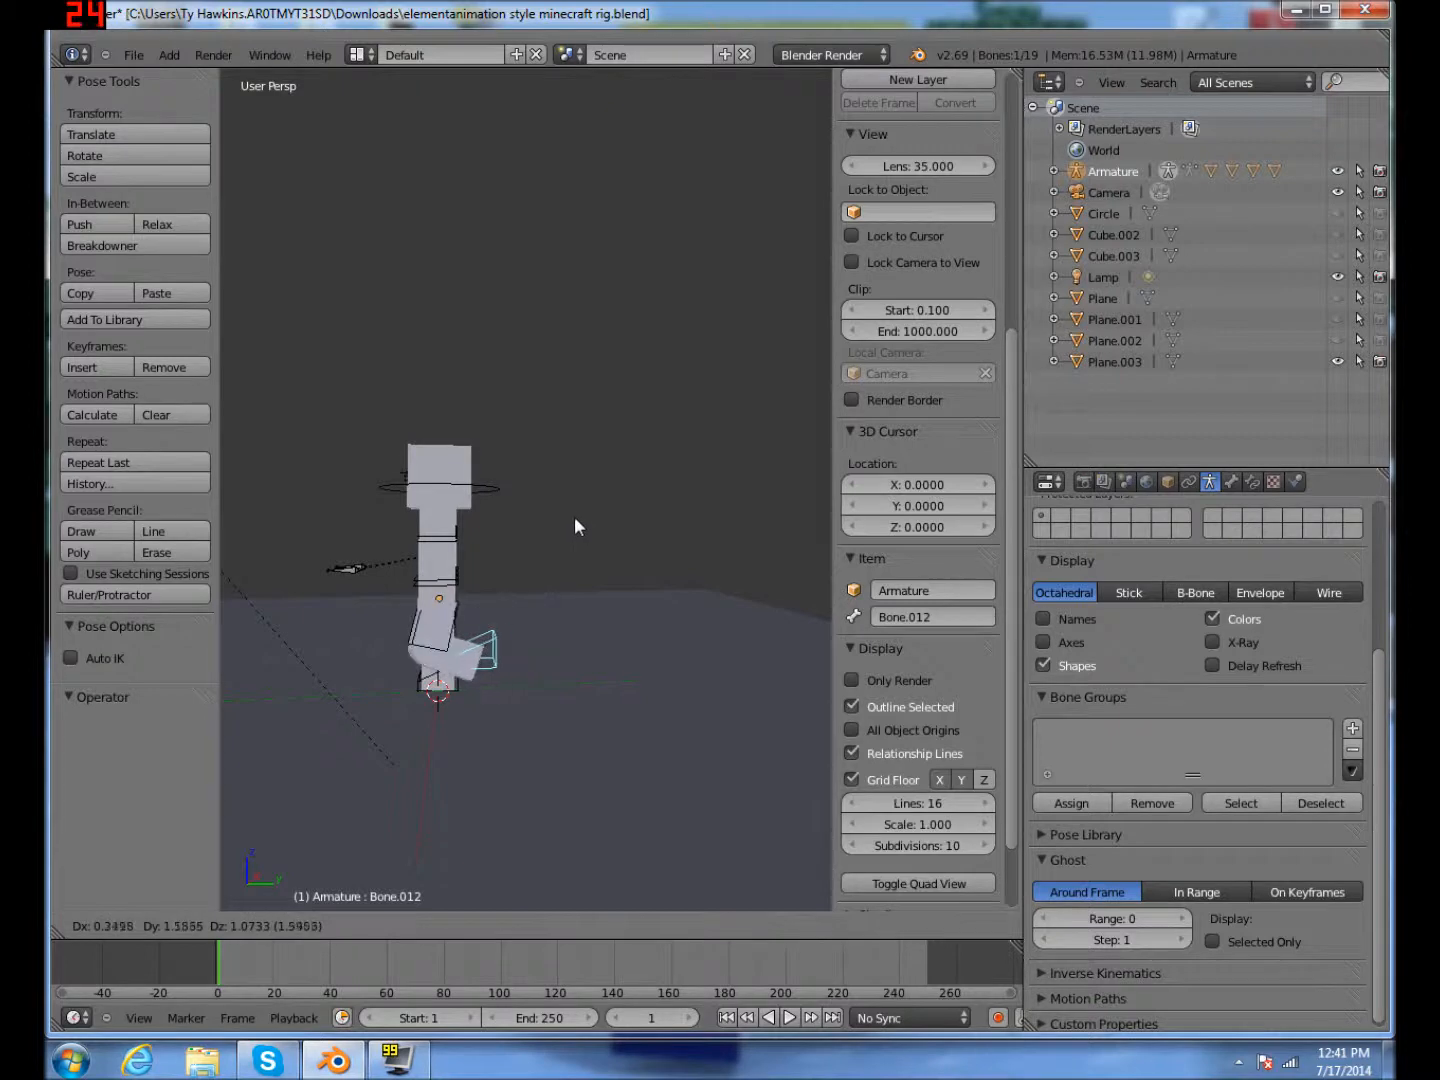
pyautogui.click(573, 517)
# Step: Refine the left foot bone's position, shifting it about 0.19 units sideways and 0.23 down, and another 0.73 units backward
pyautogui.moveTo(575, 525); pyautogui.dragTo(347, 508, button='middle')
pyautogui.rightClick(346, 508)
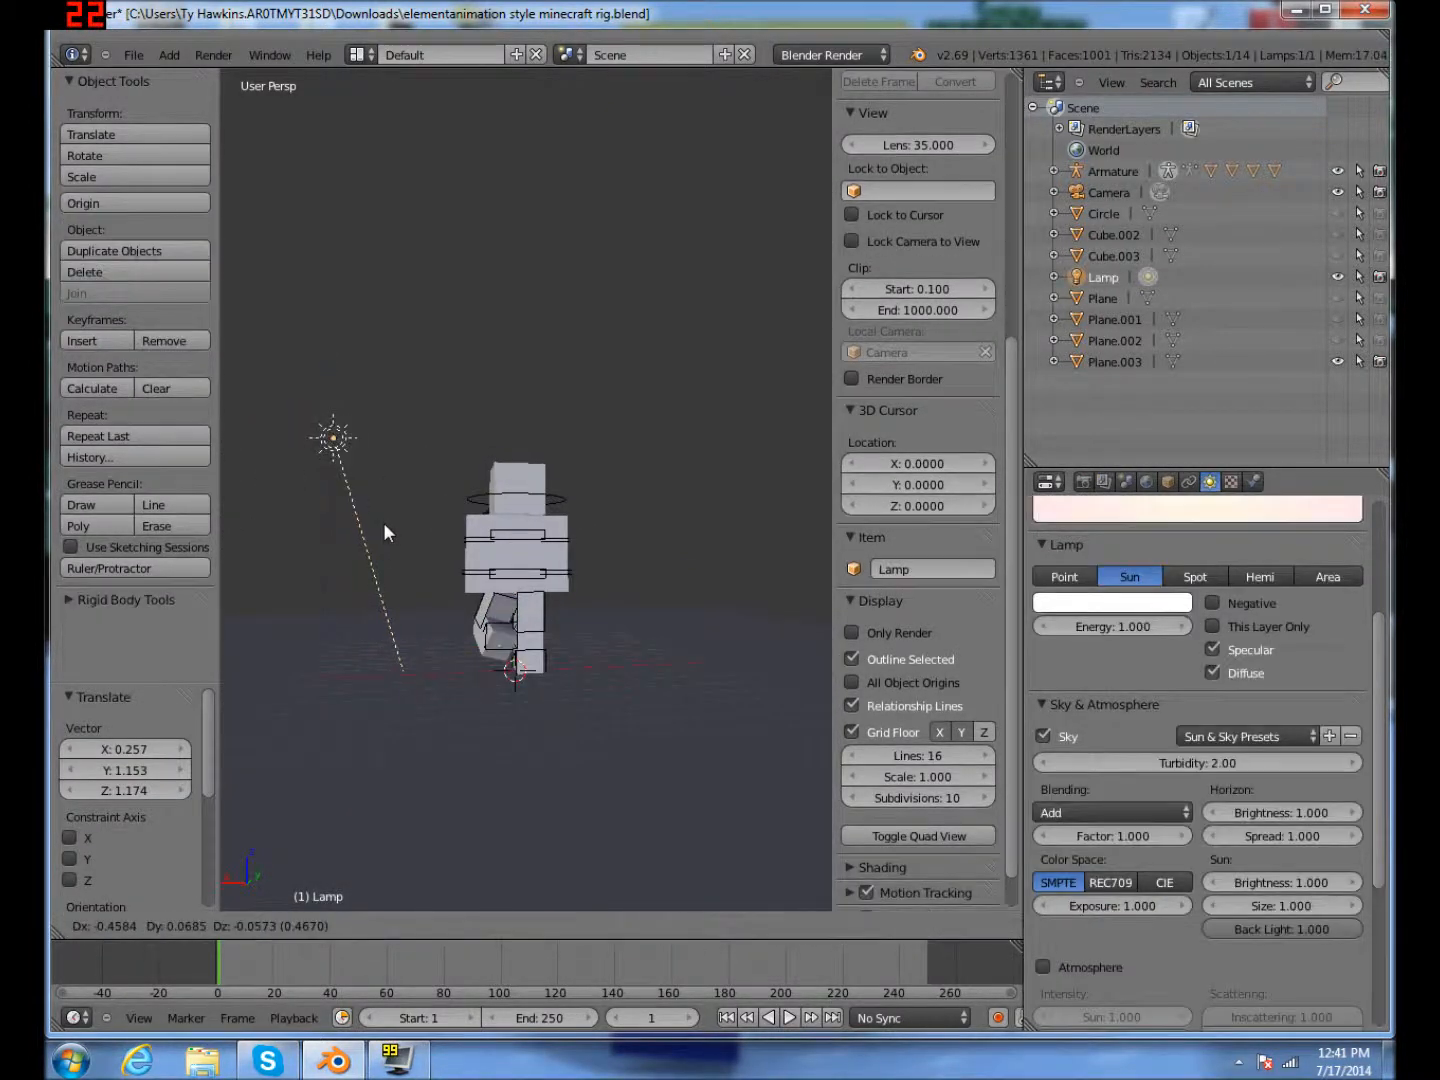
pyautogui.rightClick(487, 649)
pyautogui.moveTo(487, 649); pyautogui.dragTo(440, 598, button='middle')
pyautogui.press('g')
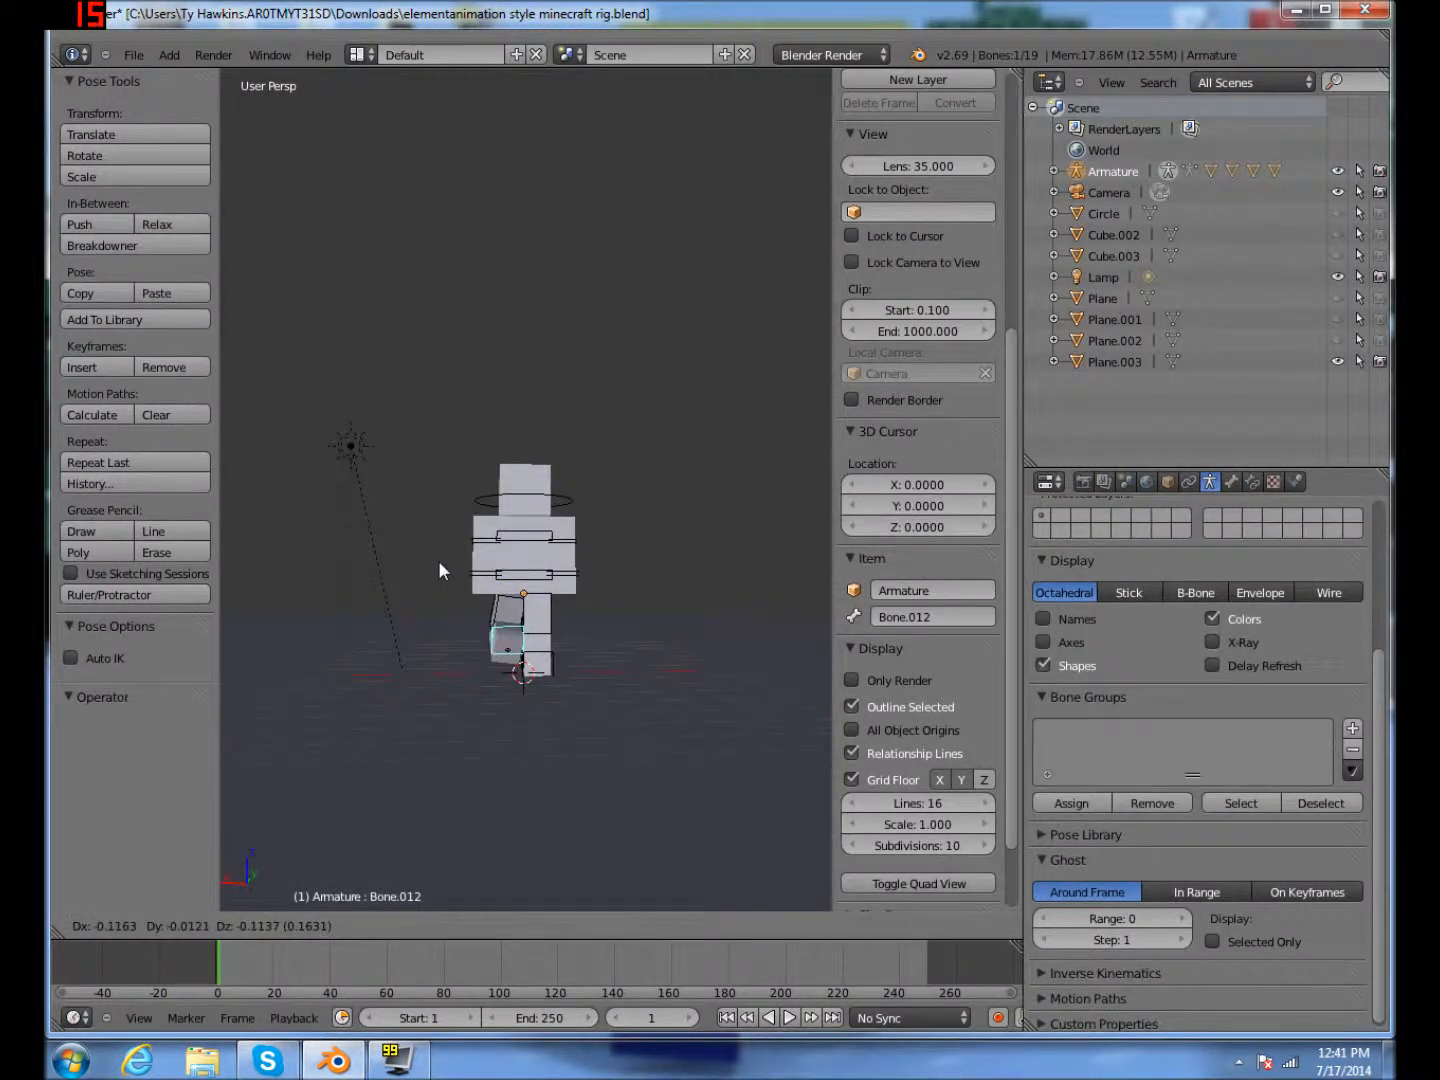
pyautogui.click(439, 561)
pyautogui.moveTo(449, 559); pyautogui.dragTo(629, 565, button='middle')
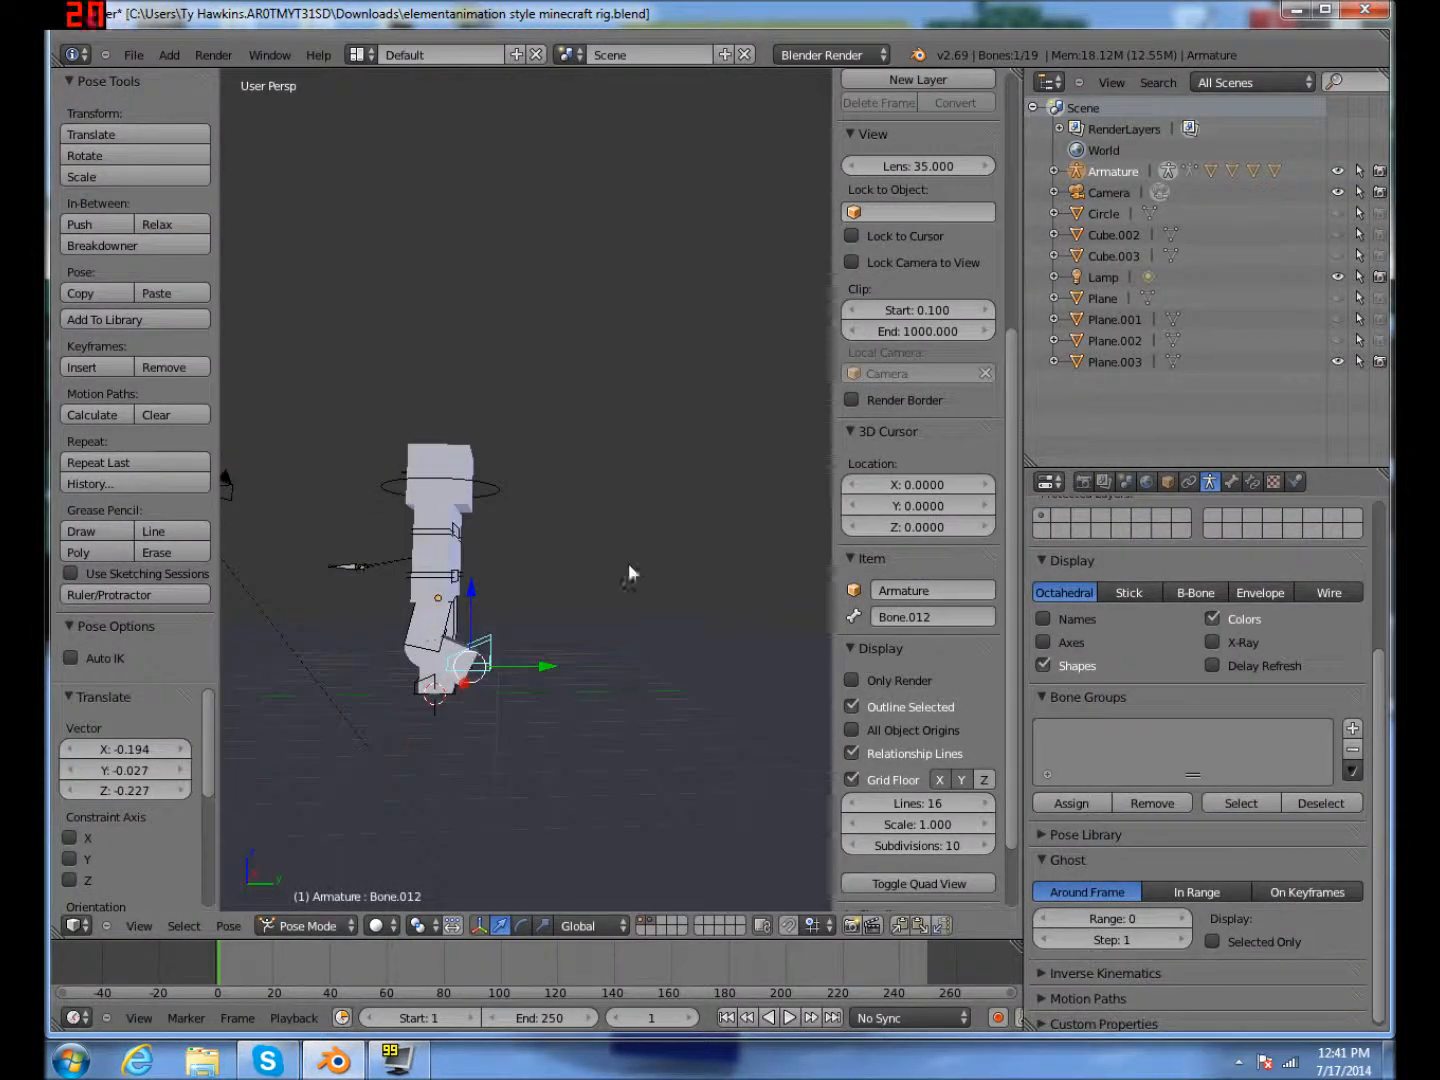
pyautogui.press('g')
pyautogui.click(633, 581)
# Step: Move the right foot bone (Bone.011) about 0.77 units forward and 0.2 units up to form a running stride
pyautogui.rightClick(442, 679)
pyautogui.rightClick(449, 675)
pyautogui.press('g')
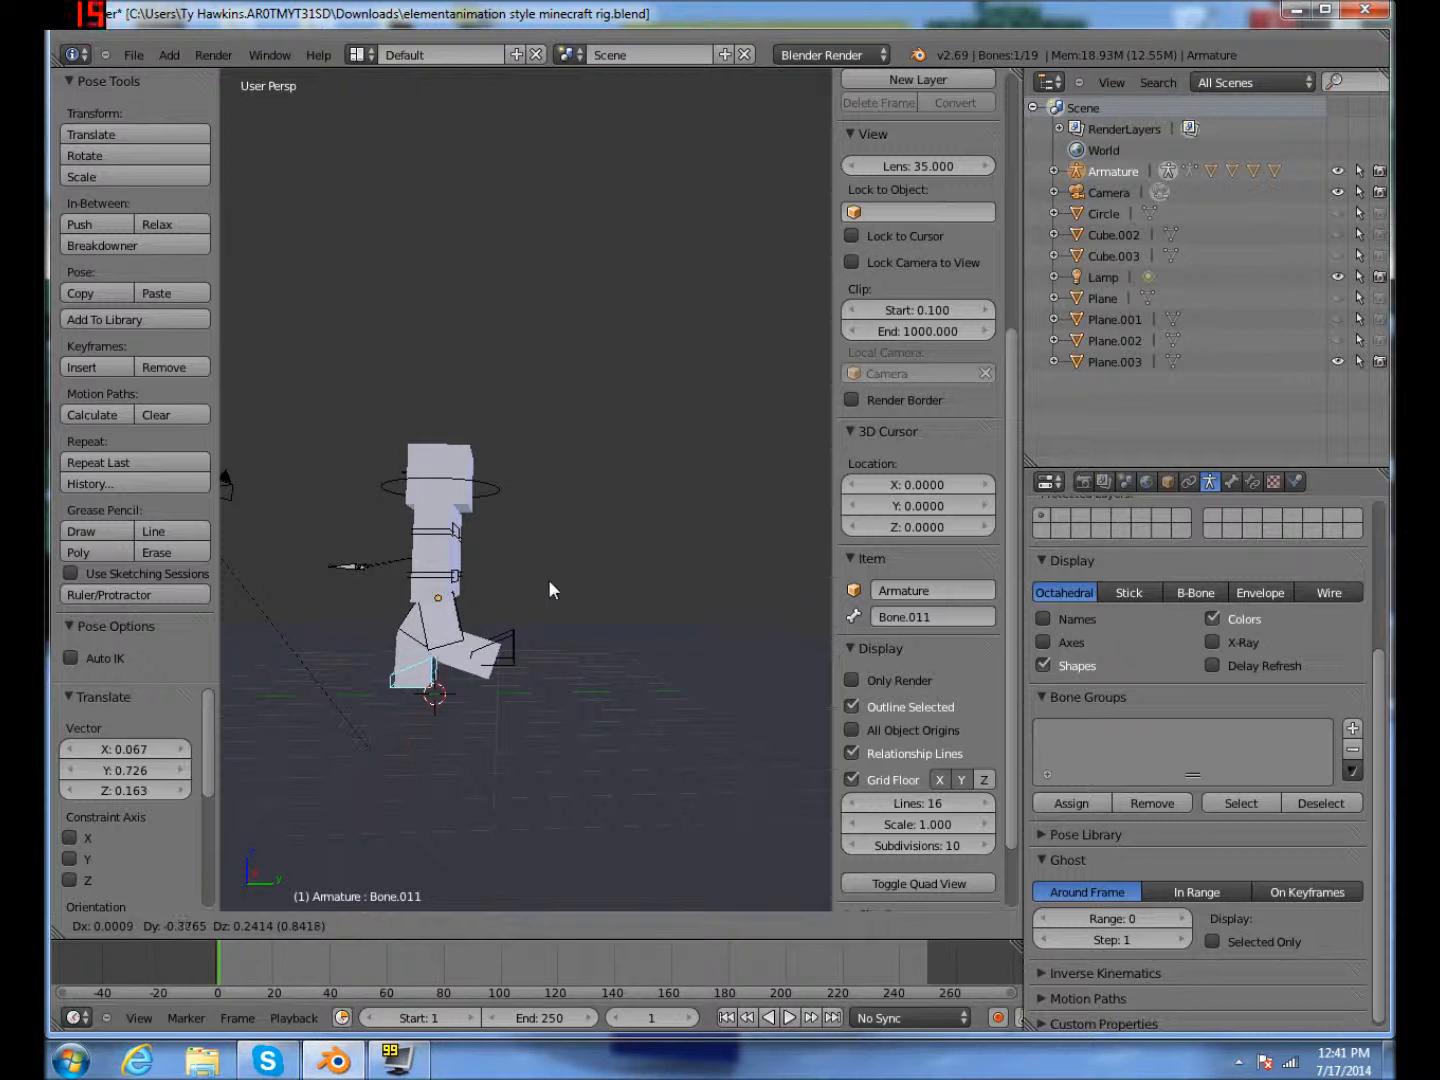
pyautogui.click(548, 579)
# Step: Swing the left upper arm (Bone.009) backward by rotating it about -42° and a further -15.7°
pyautogui.rightClick(428, 540)
pyautogui.moveTo(449, 533); pyautogui.dragTo(459, 548, button='middle')
pyautogui.rightClick(452, 537)
pyautogui.rightClick(451, 543)
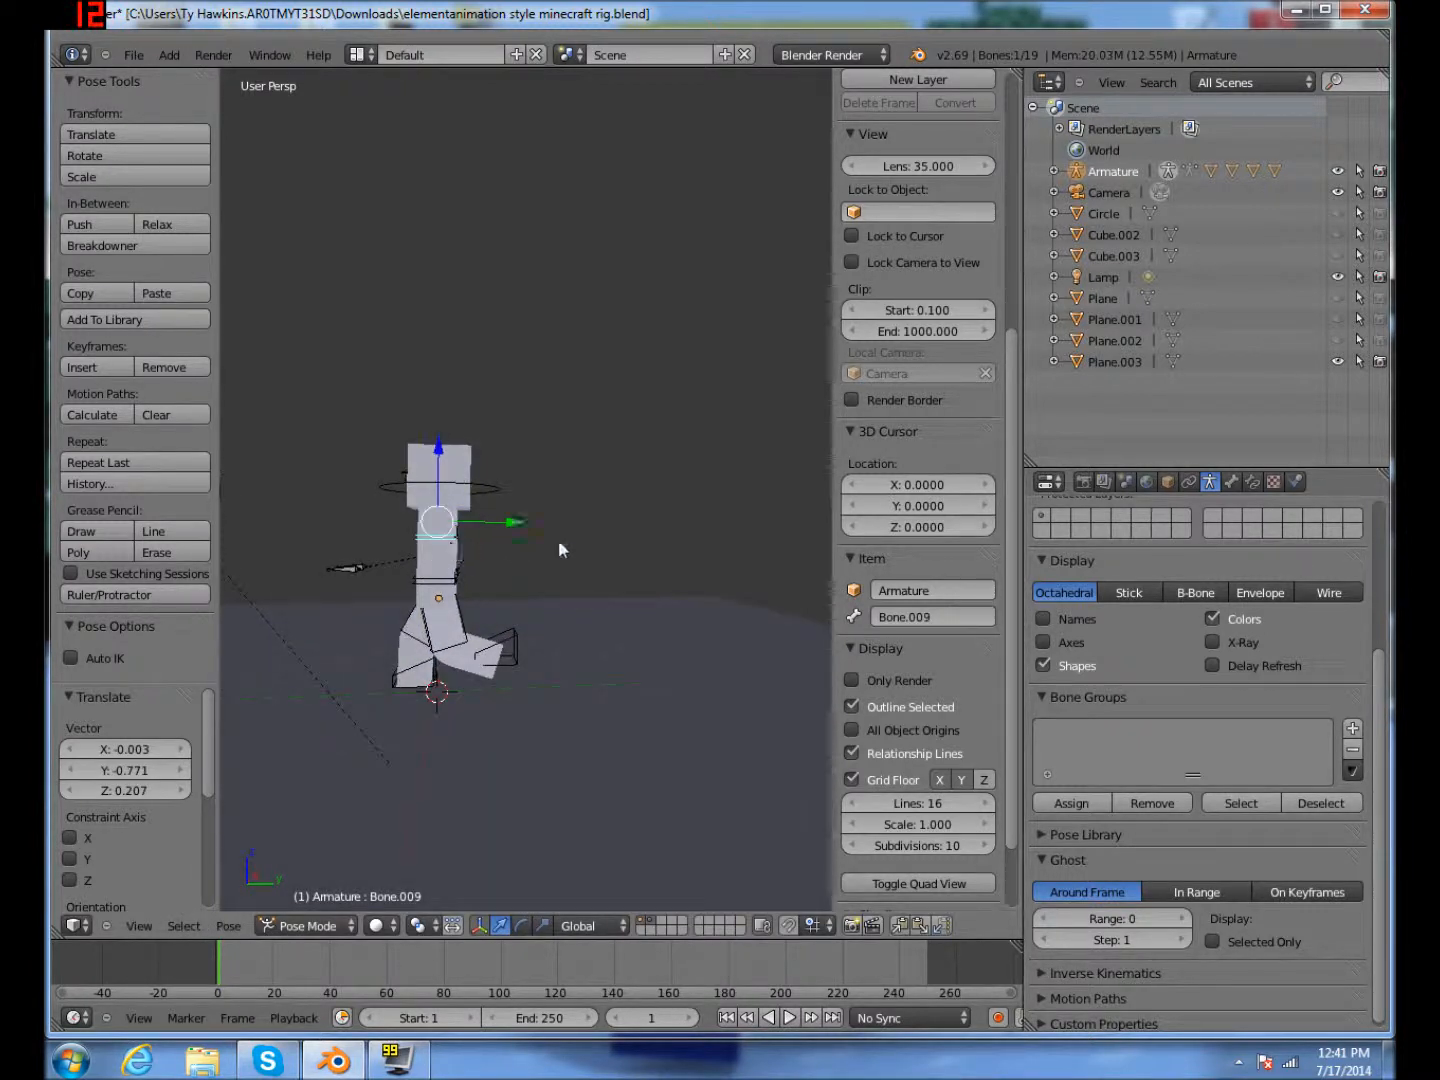
pyautogui.press('r')
pyautogui.click(599, 419)
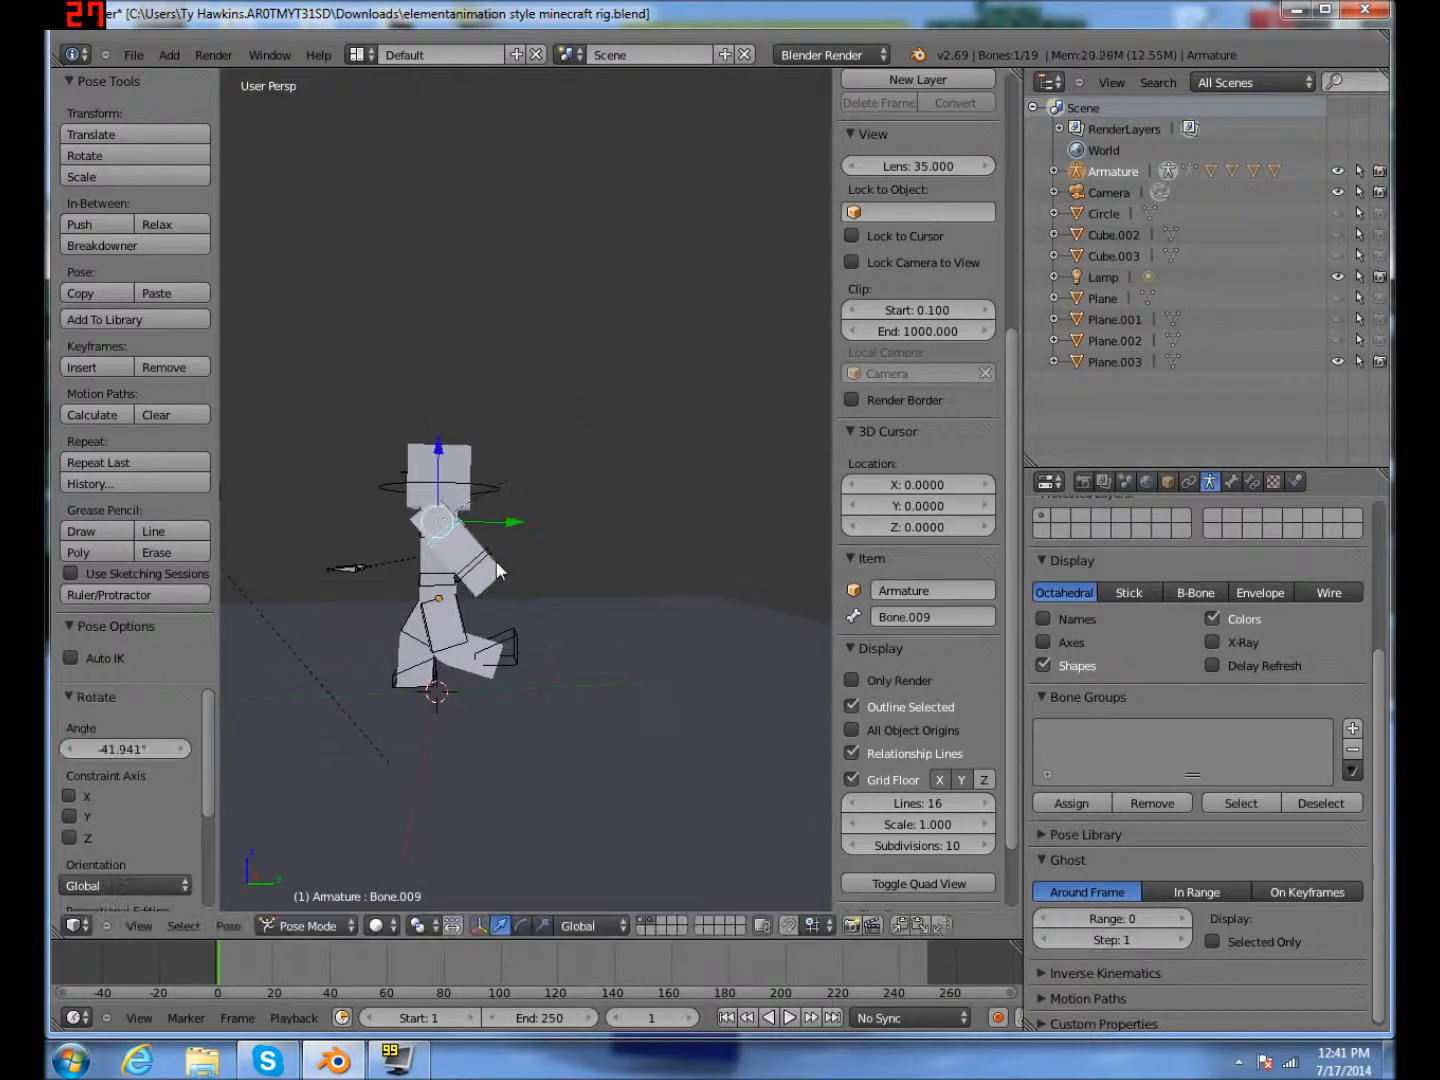
pyautogui.press('r')
pyautogui.click(580, 474)
# Step: Bend the left elbow by rotating the left forearm bone about 36°
pyautogui.rightClick(465, 575)
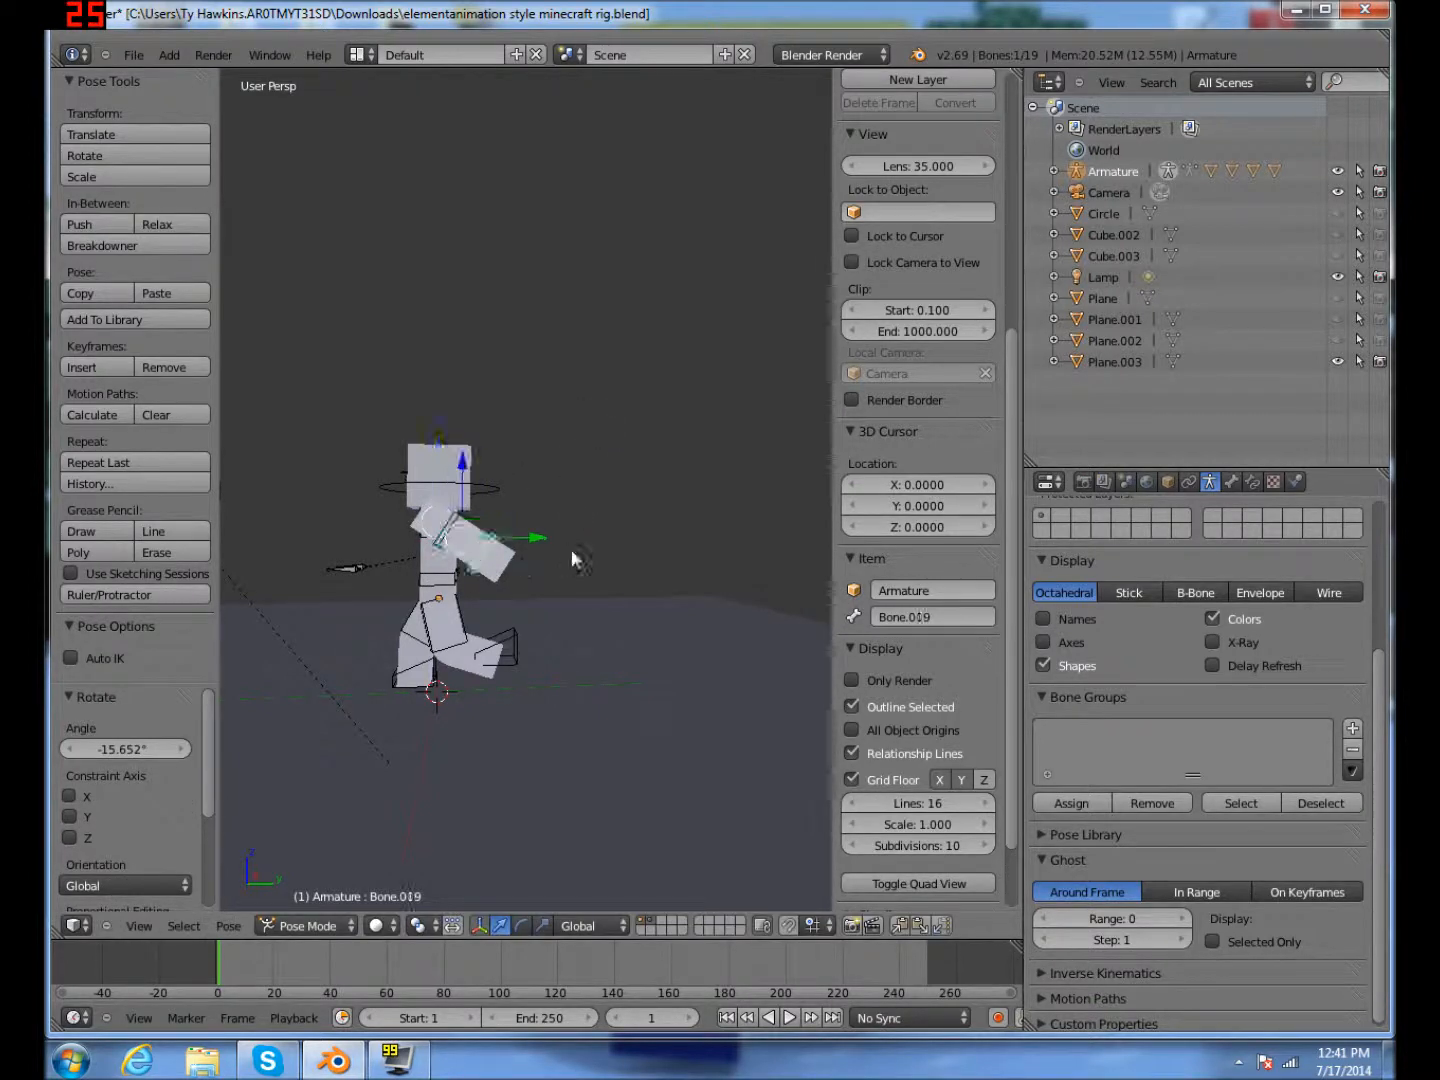
pyautogui.press('r')
pyautogui.click(553, 577)
# Step: Swing the right upper arm (Bone.007) forward from the opposite side view, undoing the first rotation and using about -61° instead
pyautogui.moveTo(553, 567); pyautogui.dragTo(943, 578, button='middle')
pyautogui.rightClick(598, 561)
pyautogui.press('r')
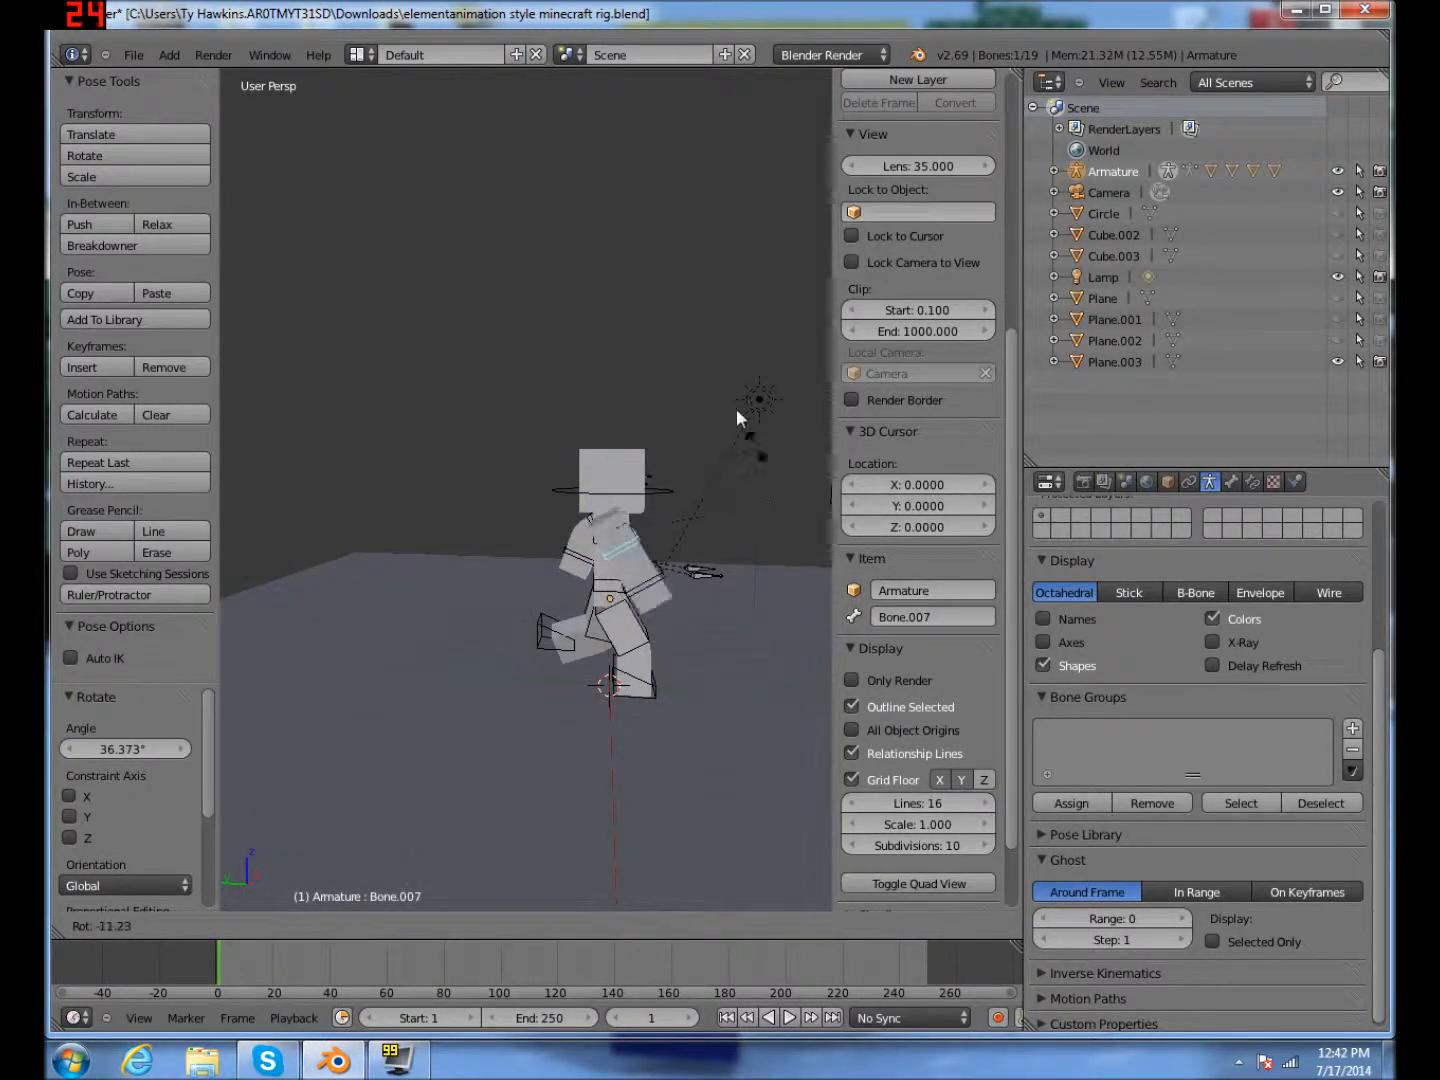
pyautogui.click(738, 442)
pyautogui.hotkey('ctrl', 'z')
pyautogui.moveTo(780, 550); pyautogui.dragTo(808, 558, button='middle')
pyautogui.press('r')
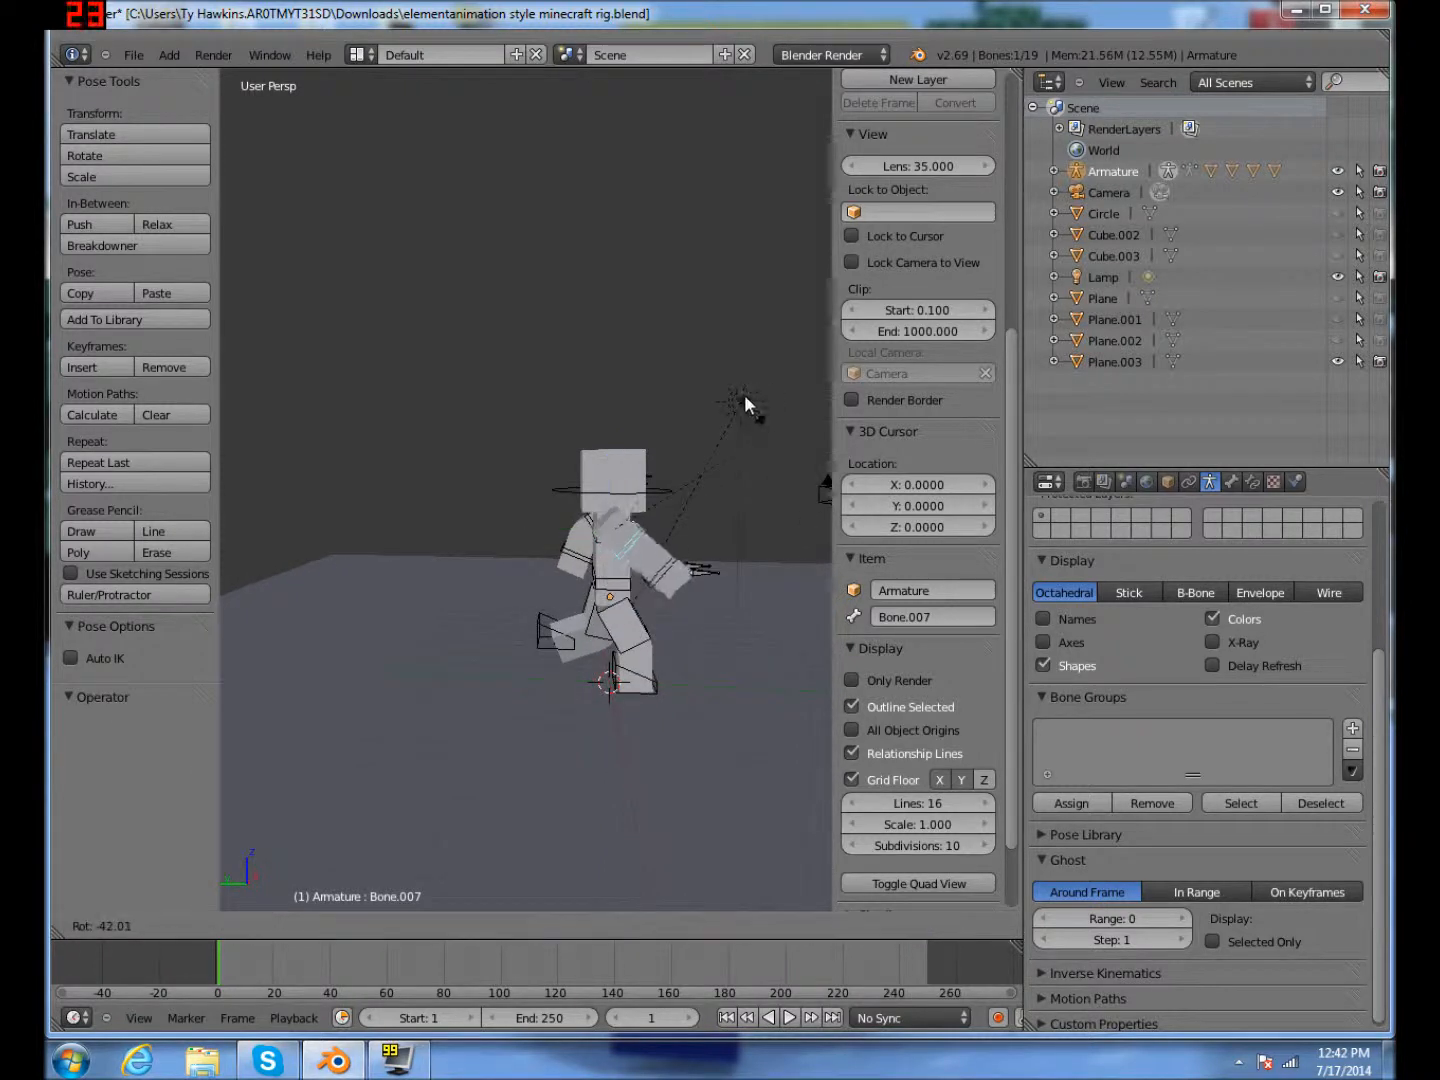
pyautogui.click(731, 567)
# Step: Bend the right elbow by rotating the right forearm (Bone.008) about -33°
pyautogui.rightClick(676, 552)
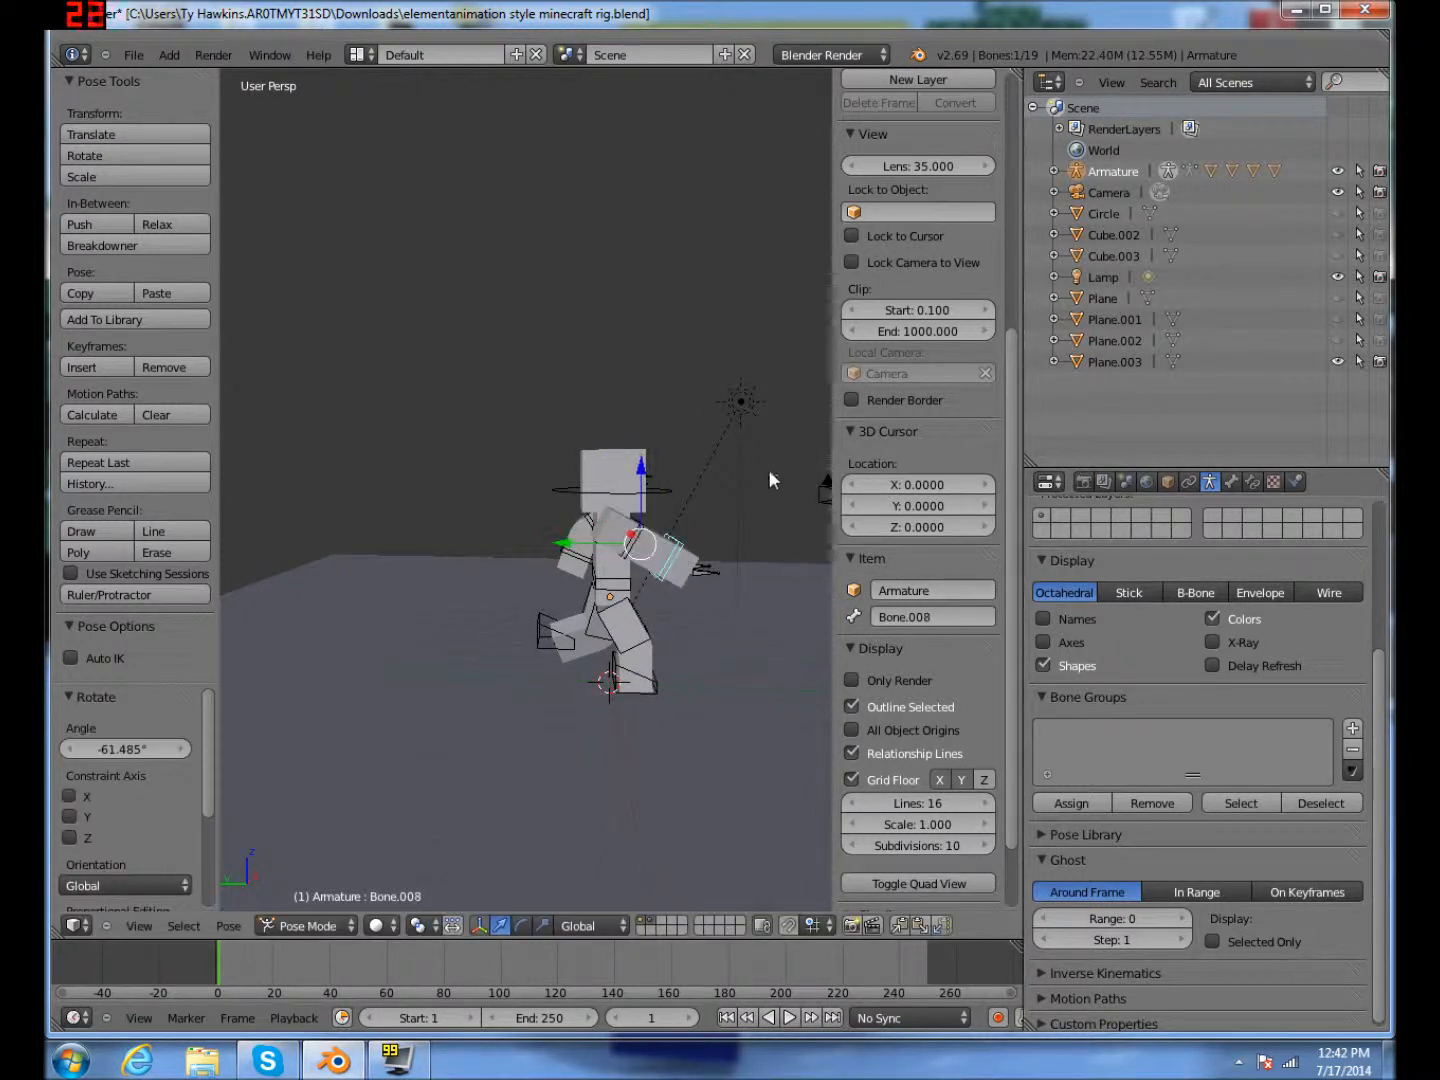
pyautogui.press('r')
pyautogui.click(759, 439)
# Step: Angle the right upper arm outward in the camera view with a trackball rotation of about 2.9° and -14.9°
pyautogui.moveTo(760, 438); pyautogui.dragTo(525, 447, button='middle')
pyautogui.press('KP_0')
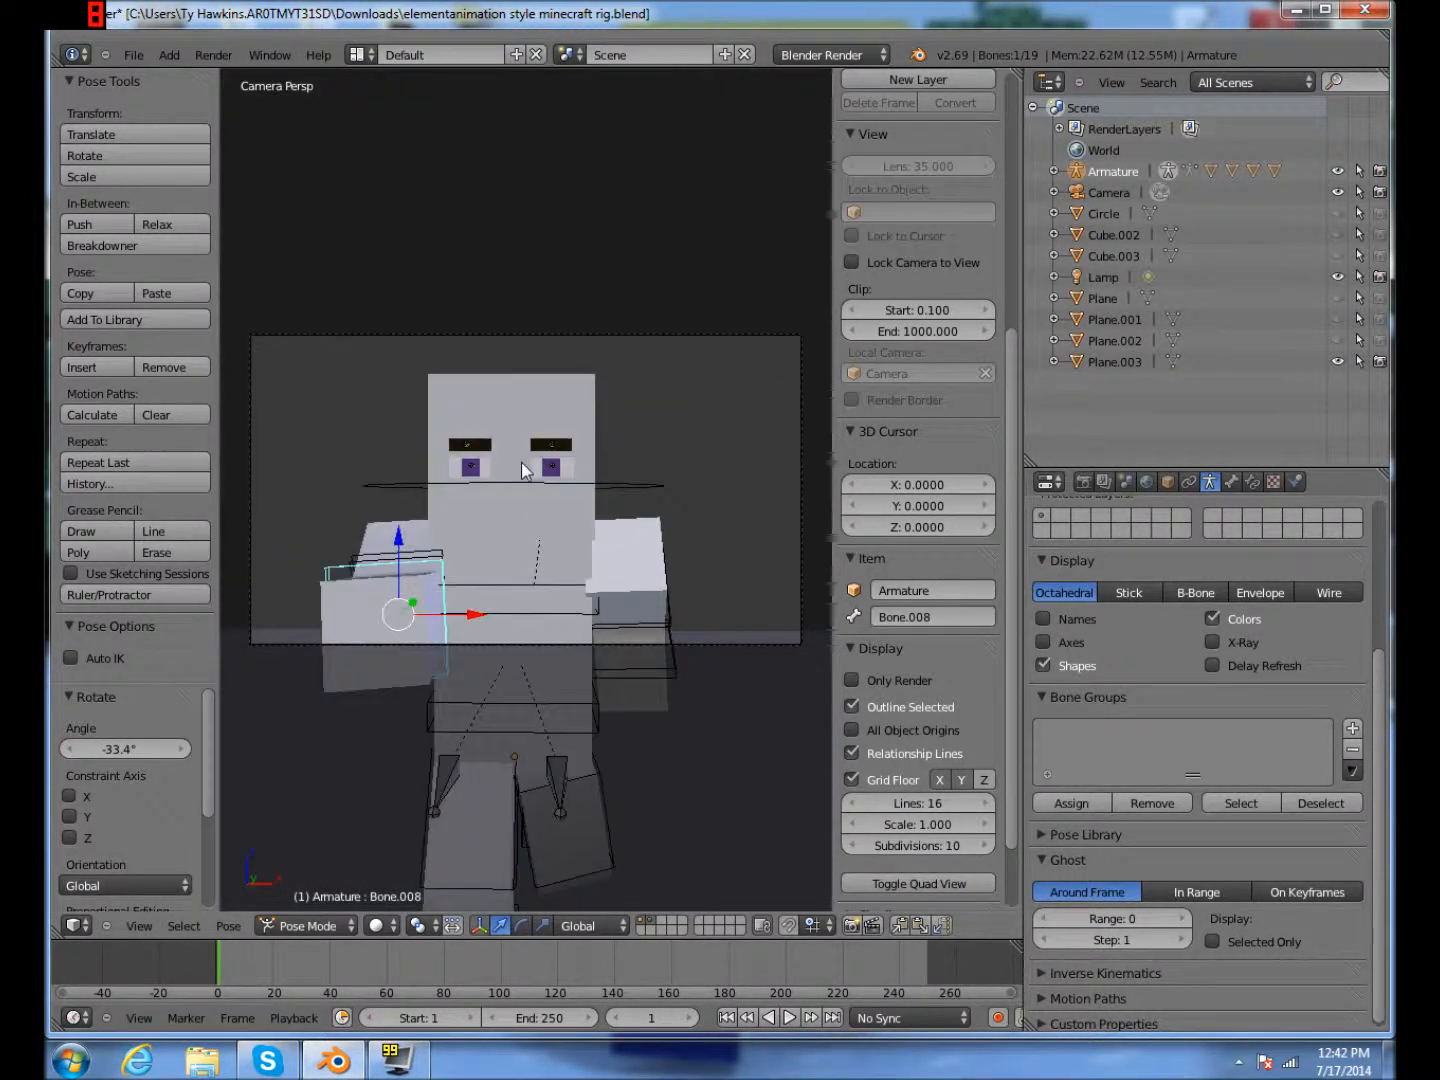
pyautogui.press('r')
pyautogui.press('r')
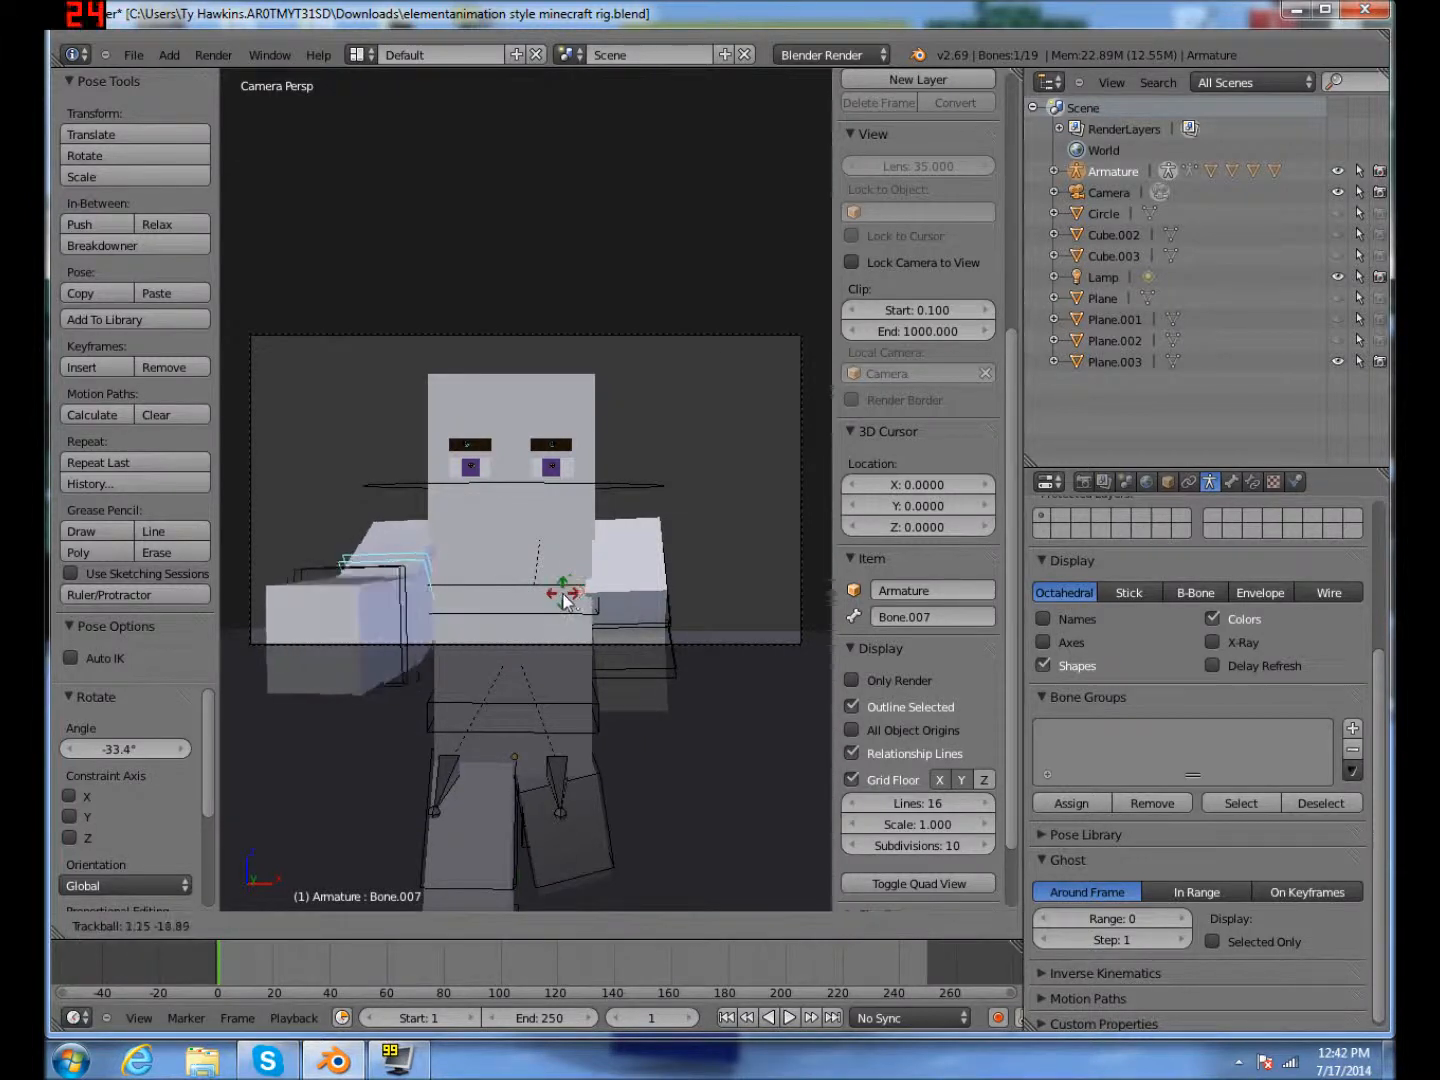
pyautogui.click(565, 589)
# Step: Tilt both eyebrows into an angry expression, rotating Bone.014 about -15.7° and Bone.015 about 14.2°
pyautogui.rightClick(558, 460)
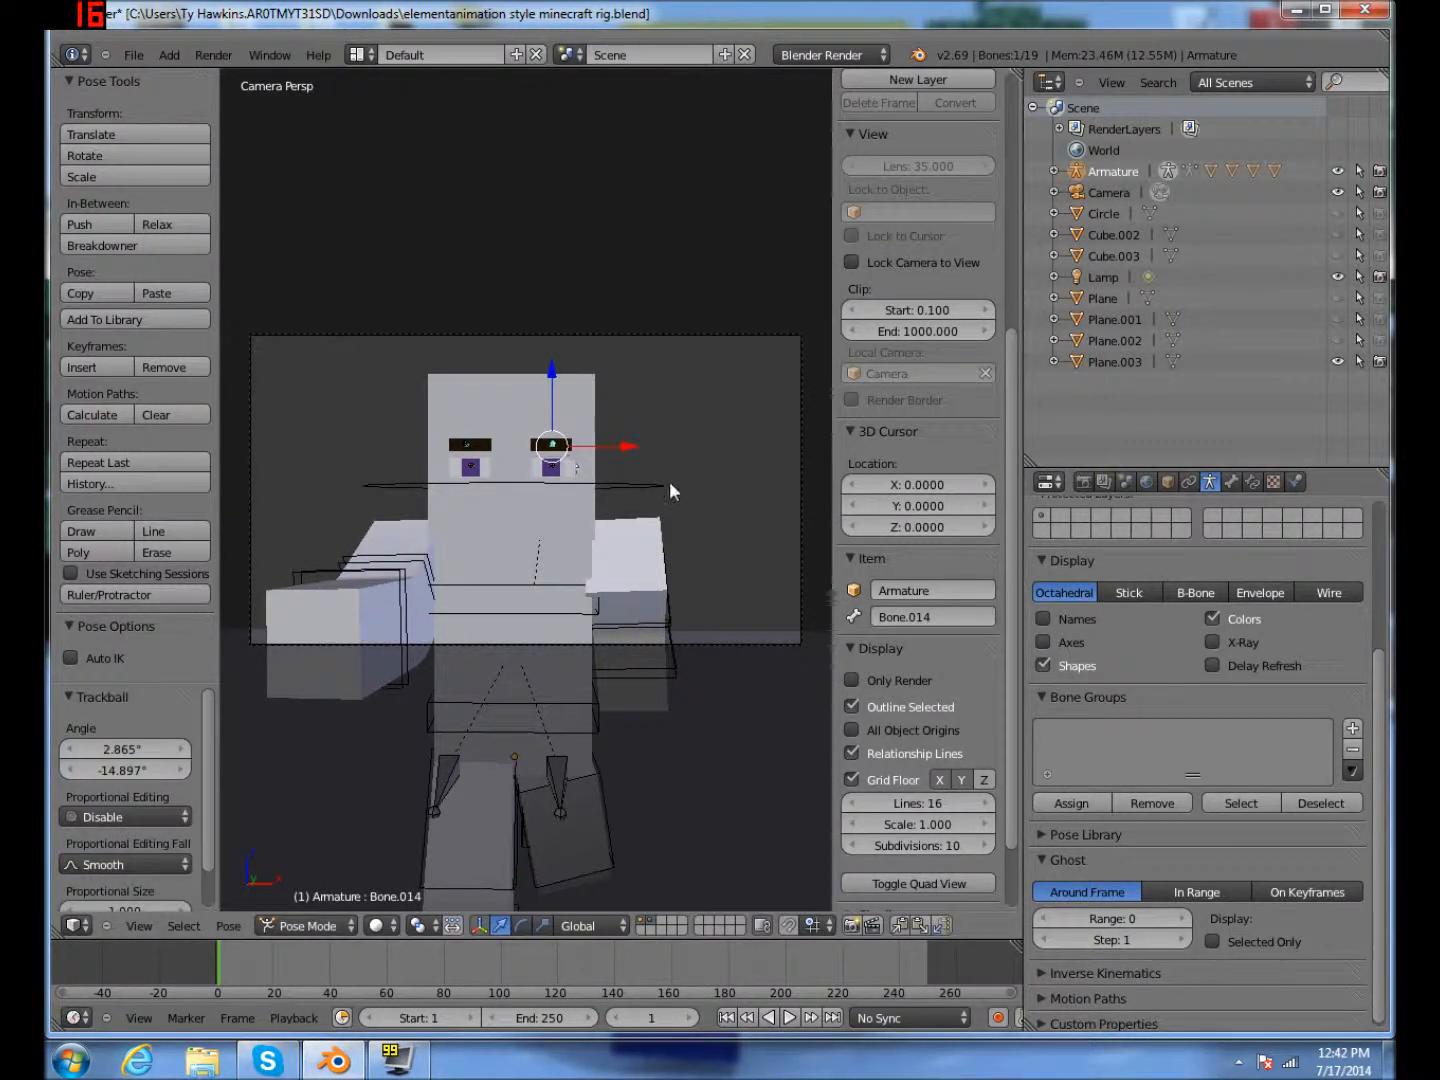
pyautogui.press('r')
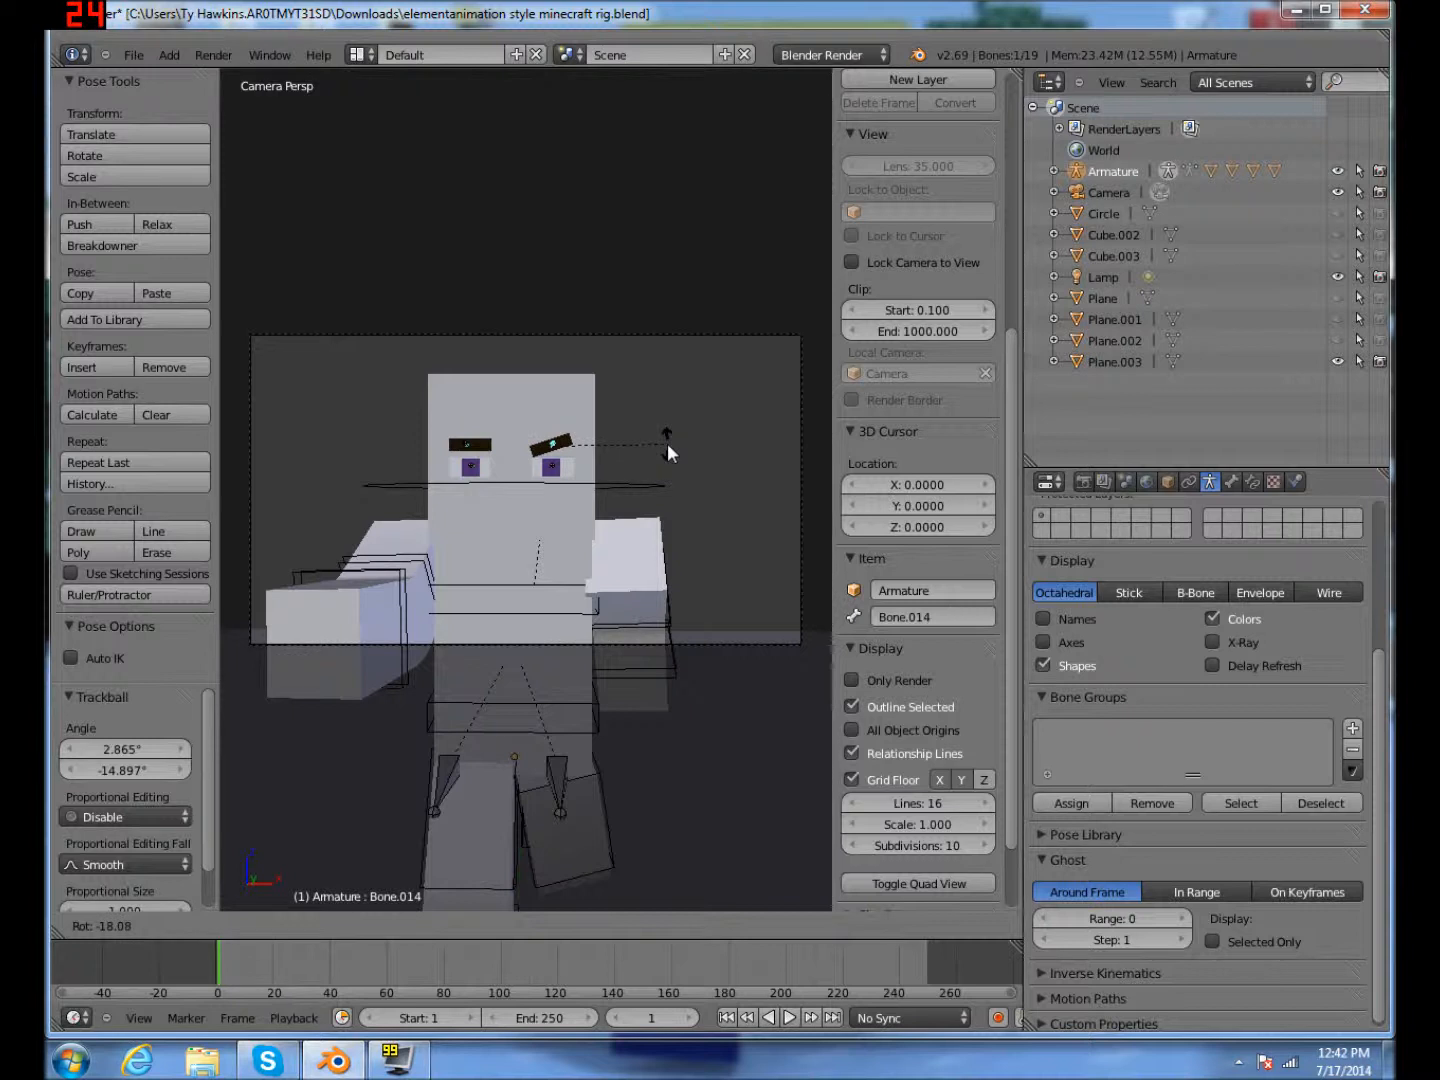
pyautogui.press('Escape')
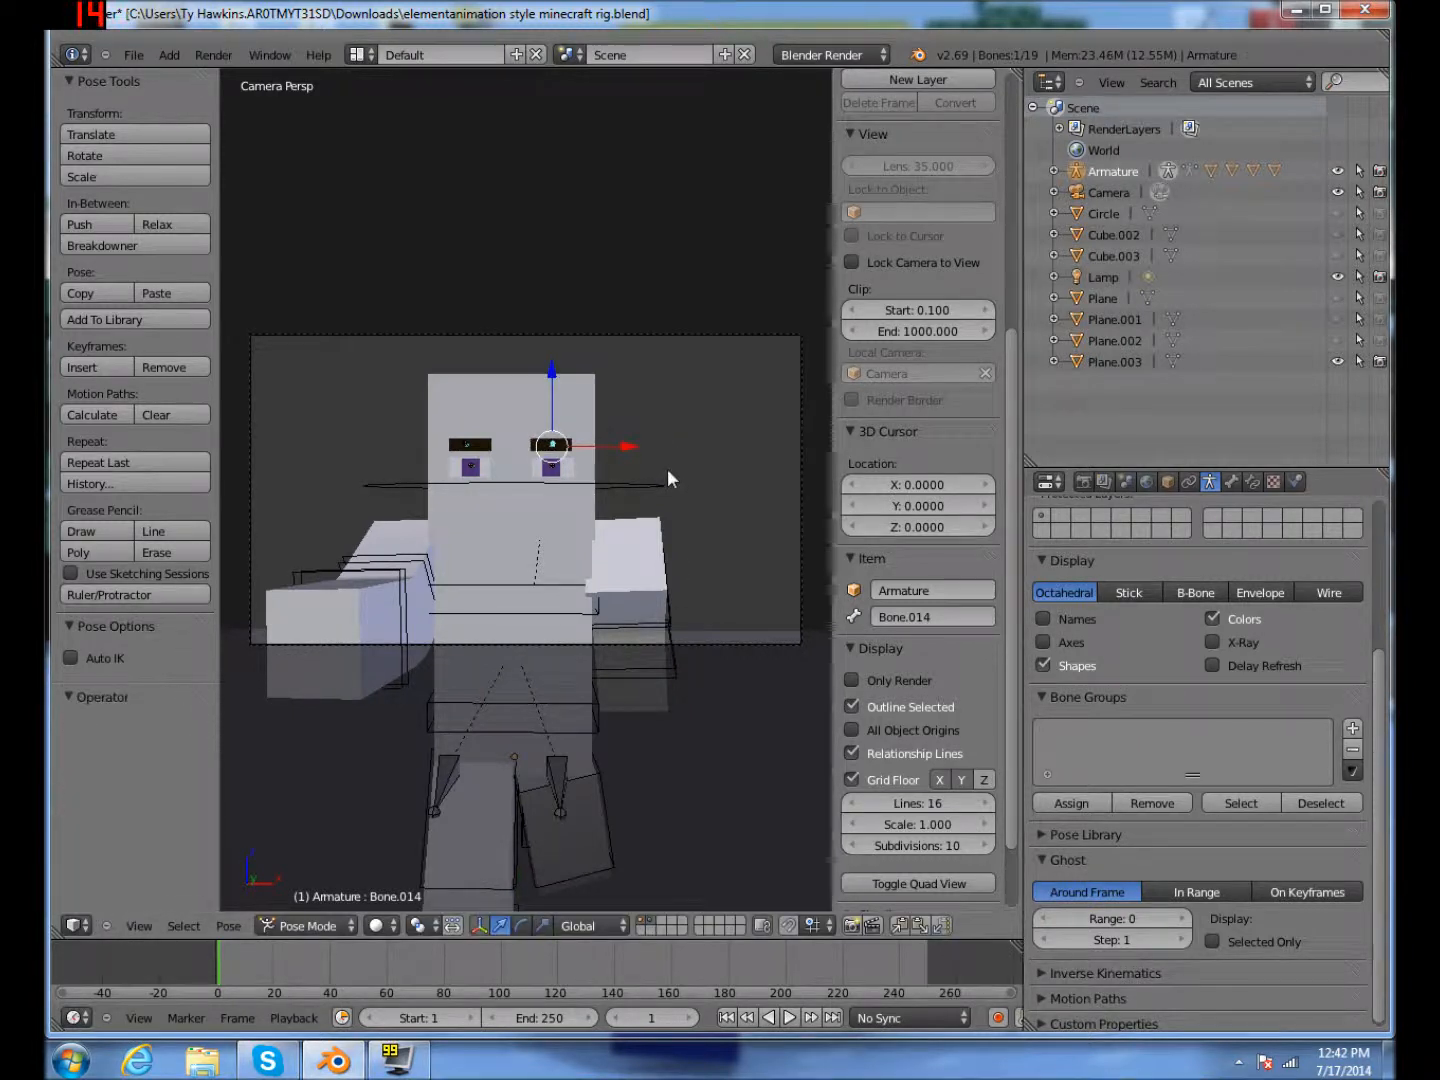
pyautogui.press('r')
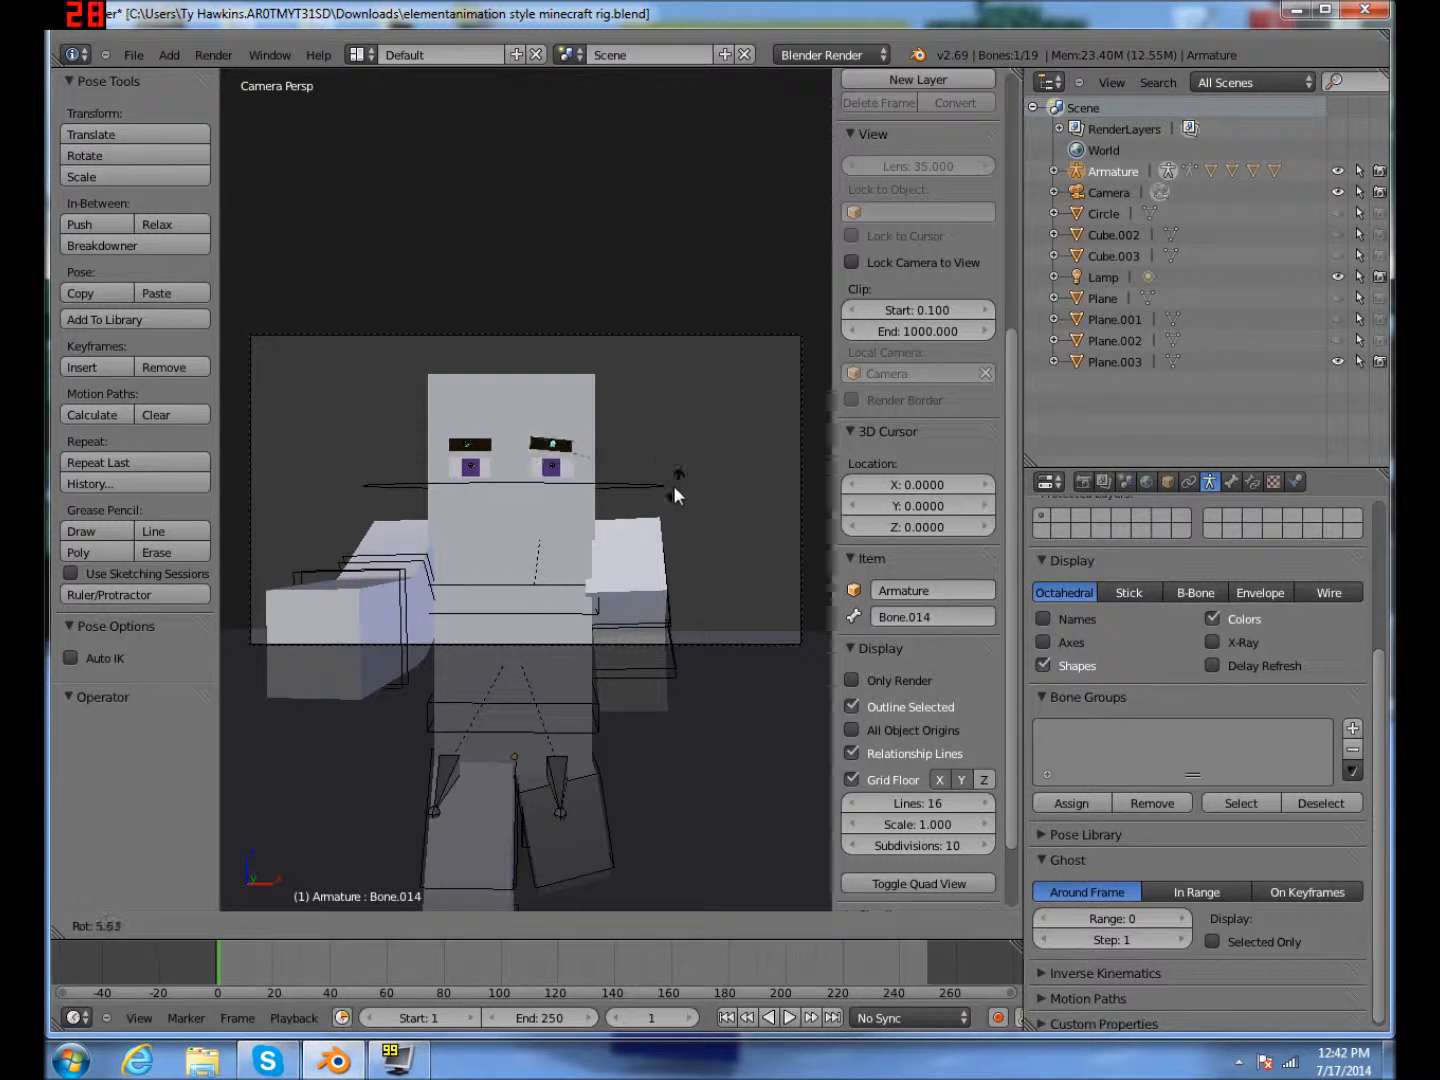
pyautogui.click(662, 431)
pyautogui.rightClick(461, 431)
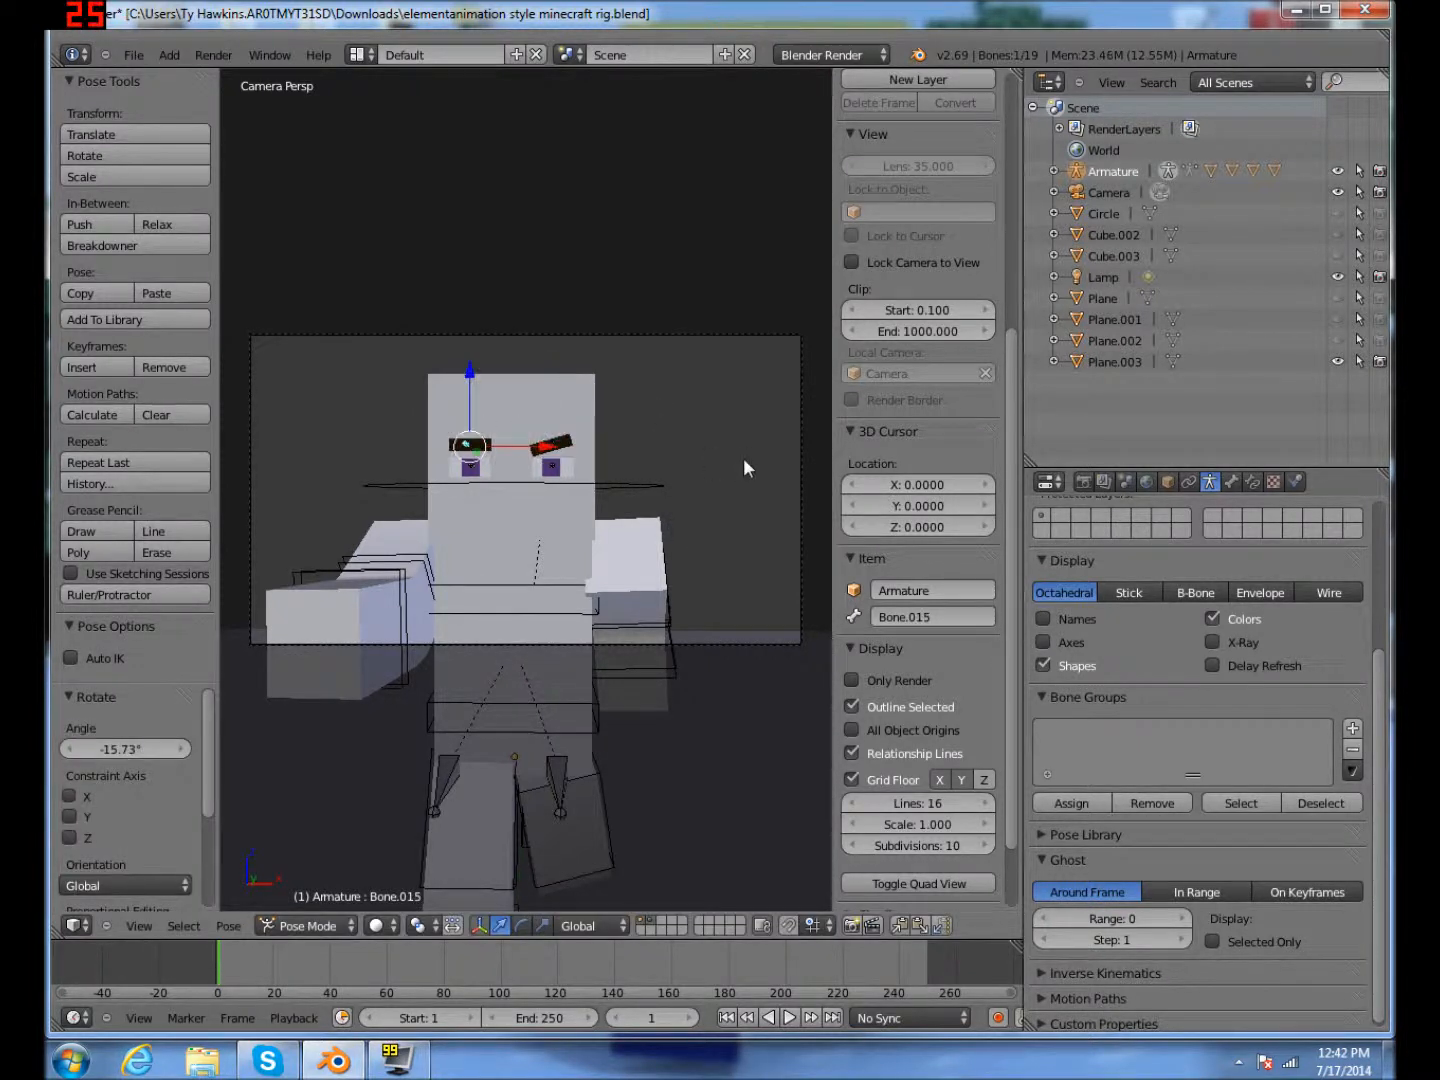
pyautogui.press('r')
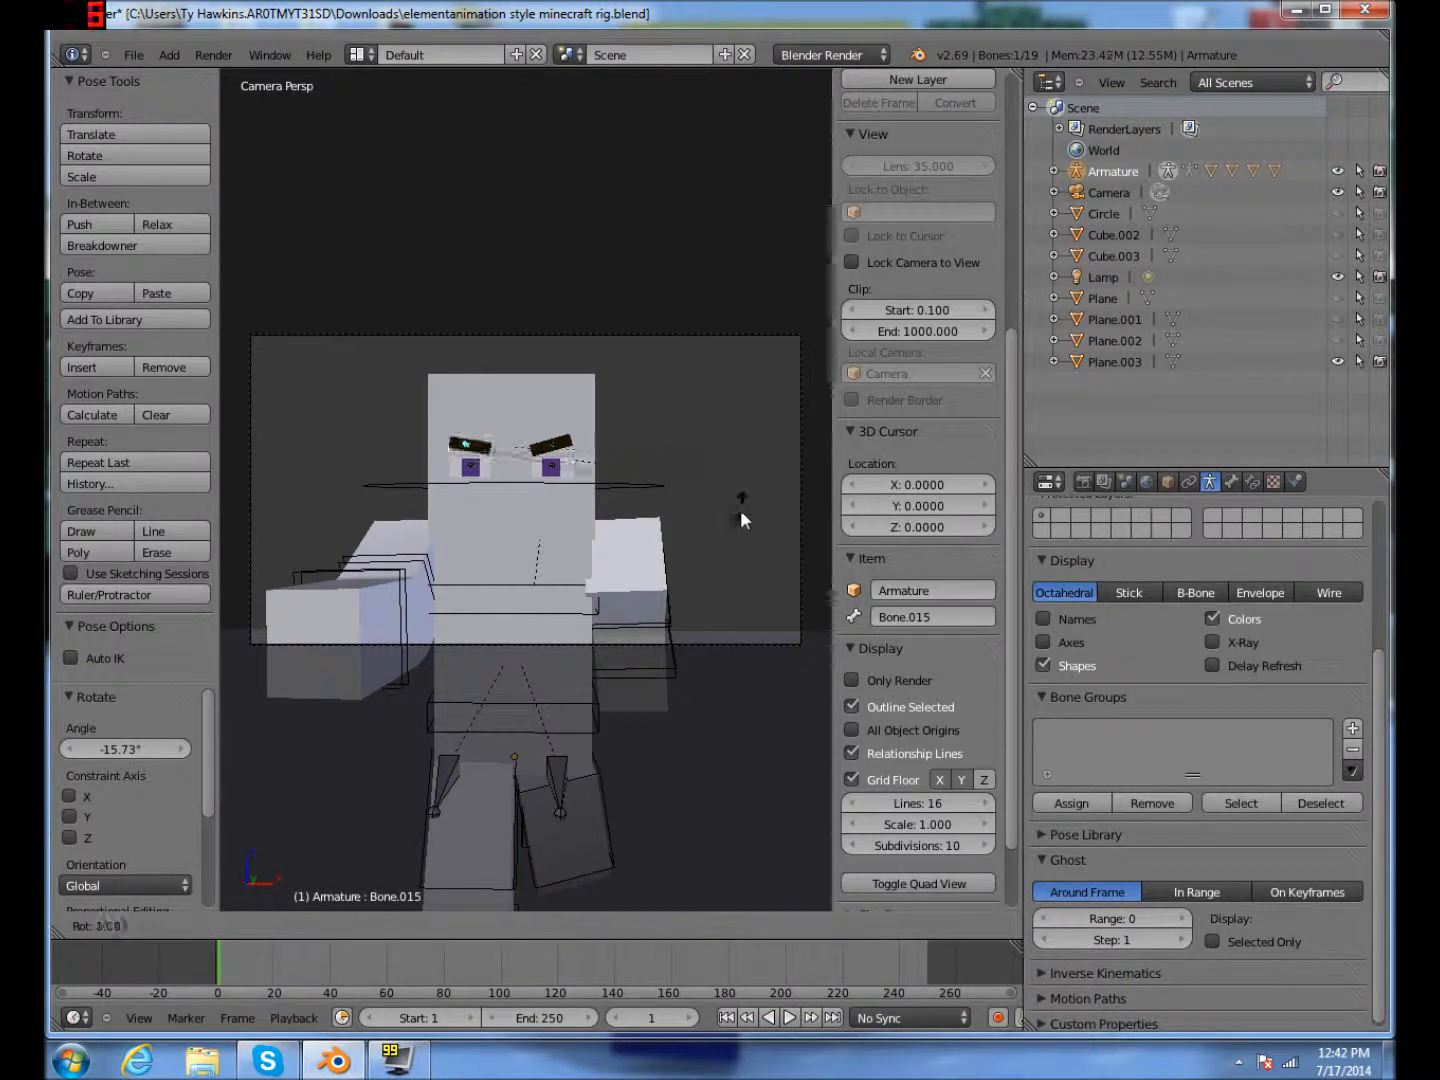
pyautogui.click(740, 521)
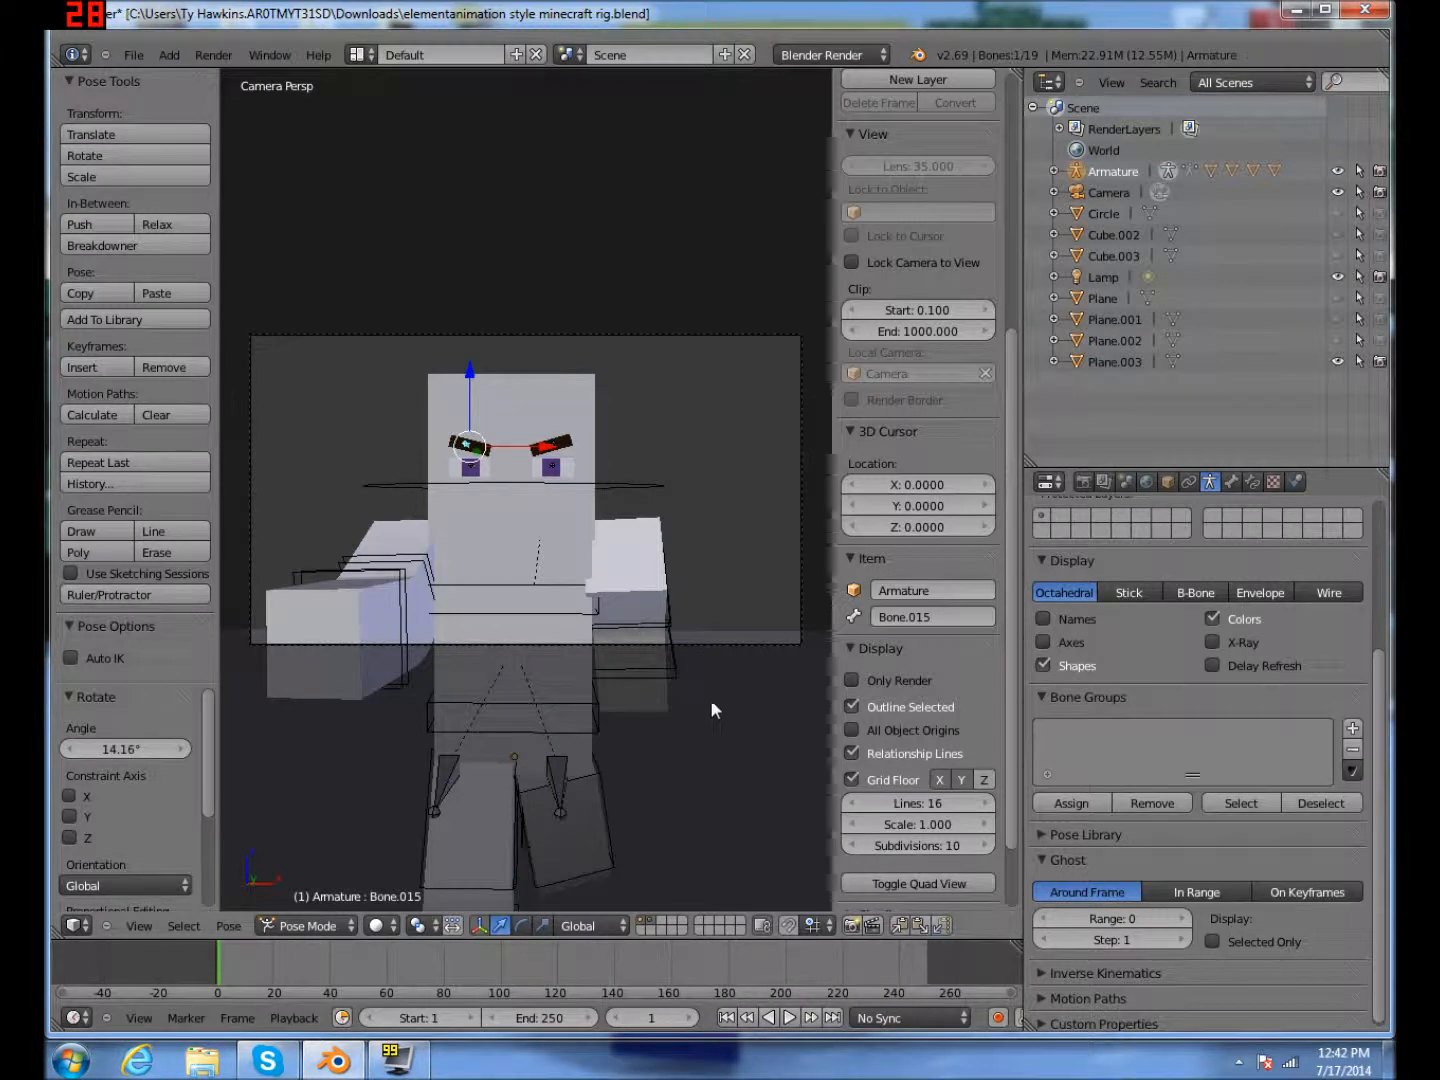
# Step: Leave Pose Mode and move the camera about 11.8 units back from the character
pyautogui.moveTo(788, 570); pyautogui.dragTo(520, 560, button='middle')
pyautogui.scroll(-4, 521, 559)
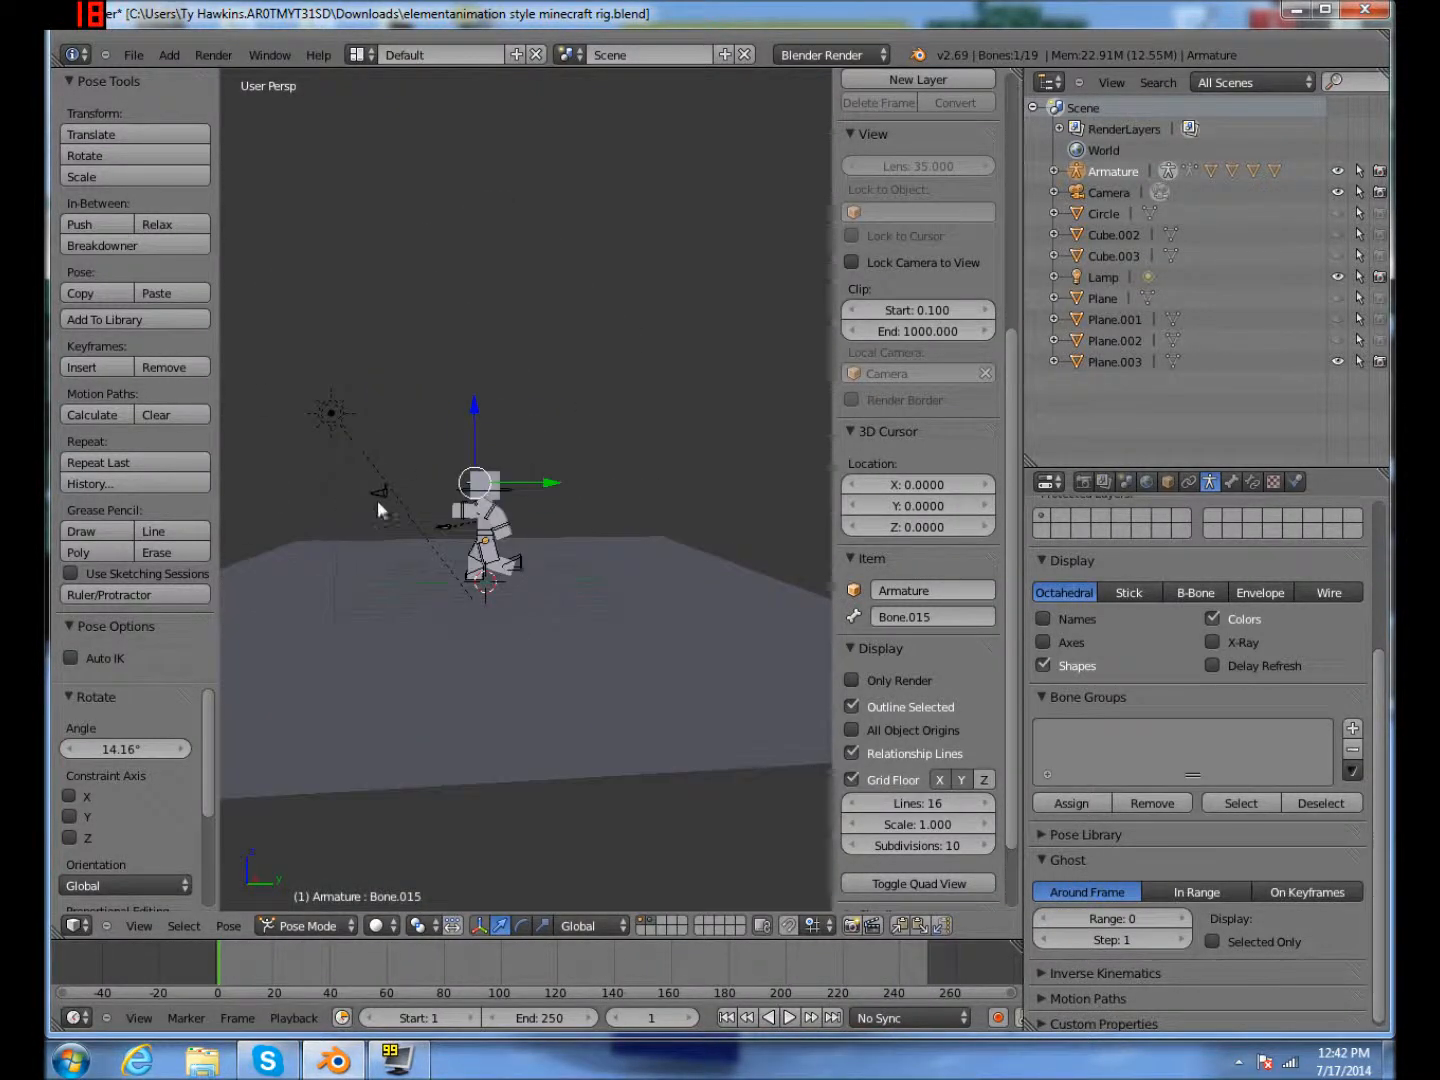
pyautogui.hotkey('ctrl', 'Tab')
pyautogui.rightClick(377, 499)
pyautogui.press('g')
pyautogui.click(500, 497)
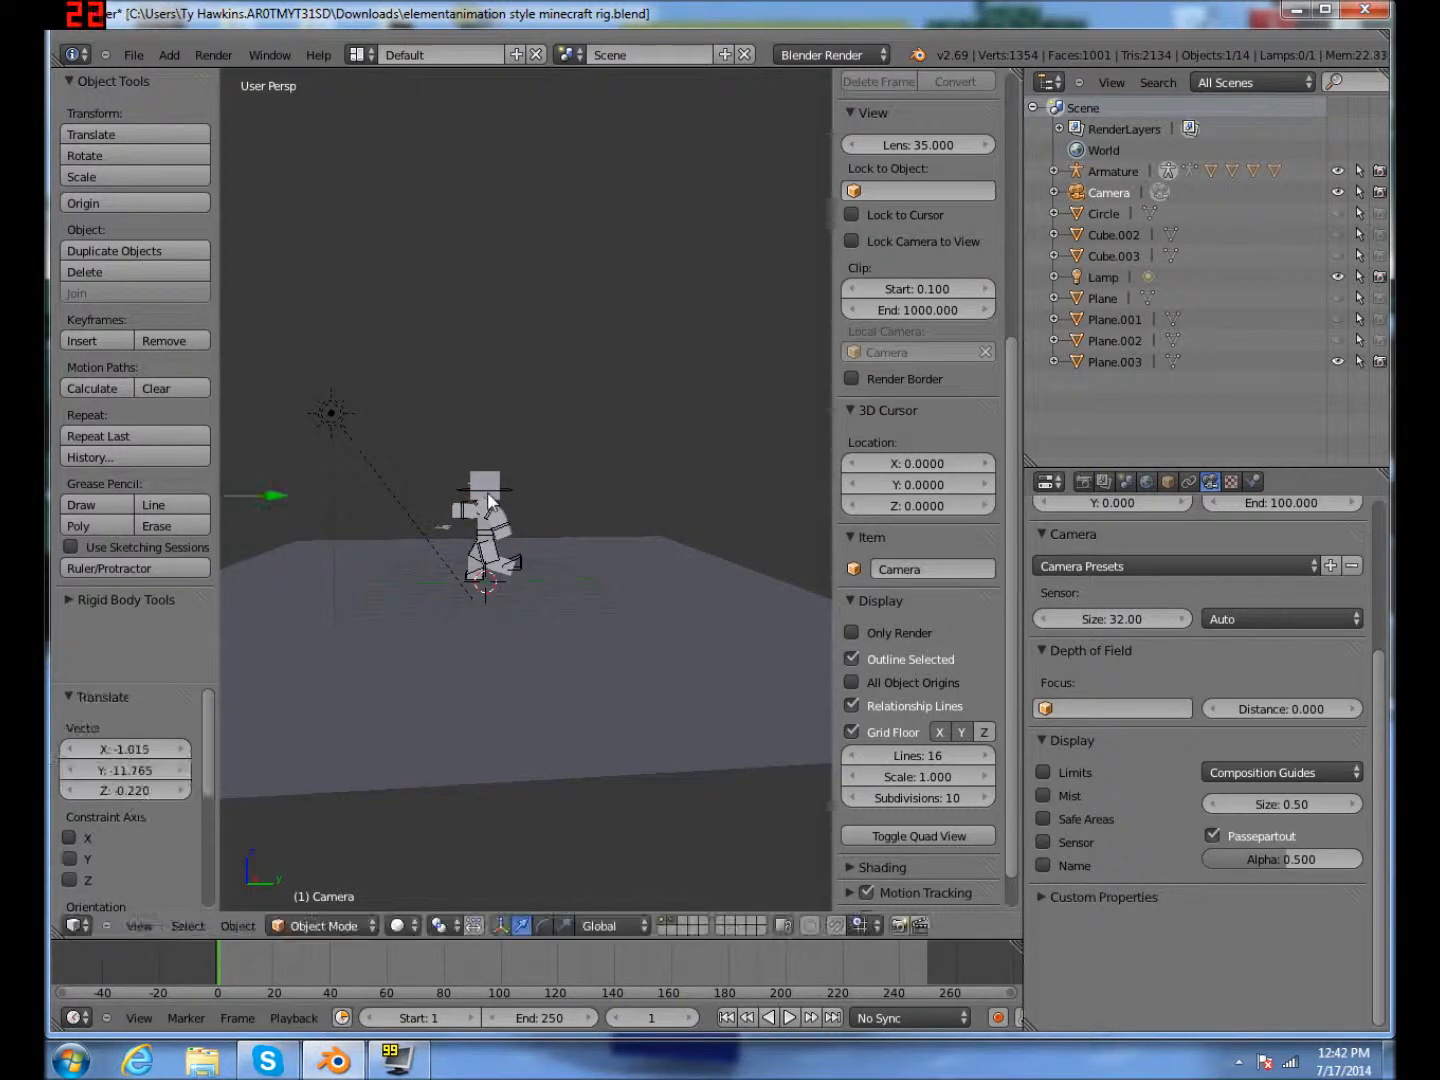
# Step: Reposition the camera in camera view, about 1.6 units sideways and 2.1 units down, to frame the whole character
pyautogui.press('KP_0')
pyautogui.press('g')
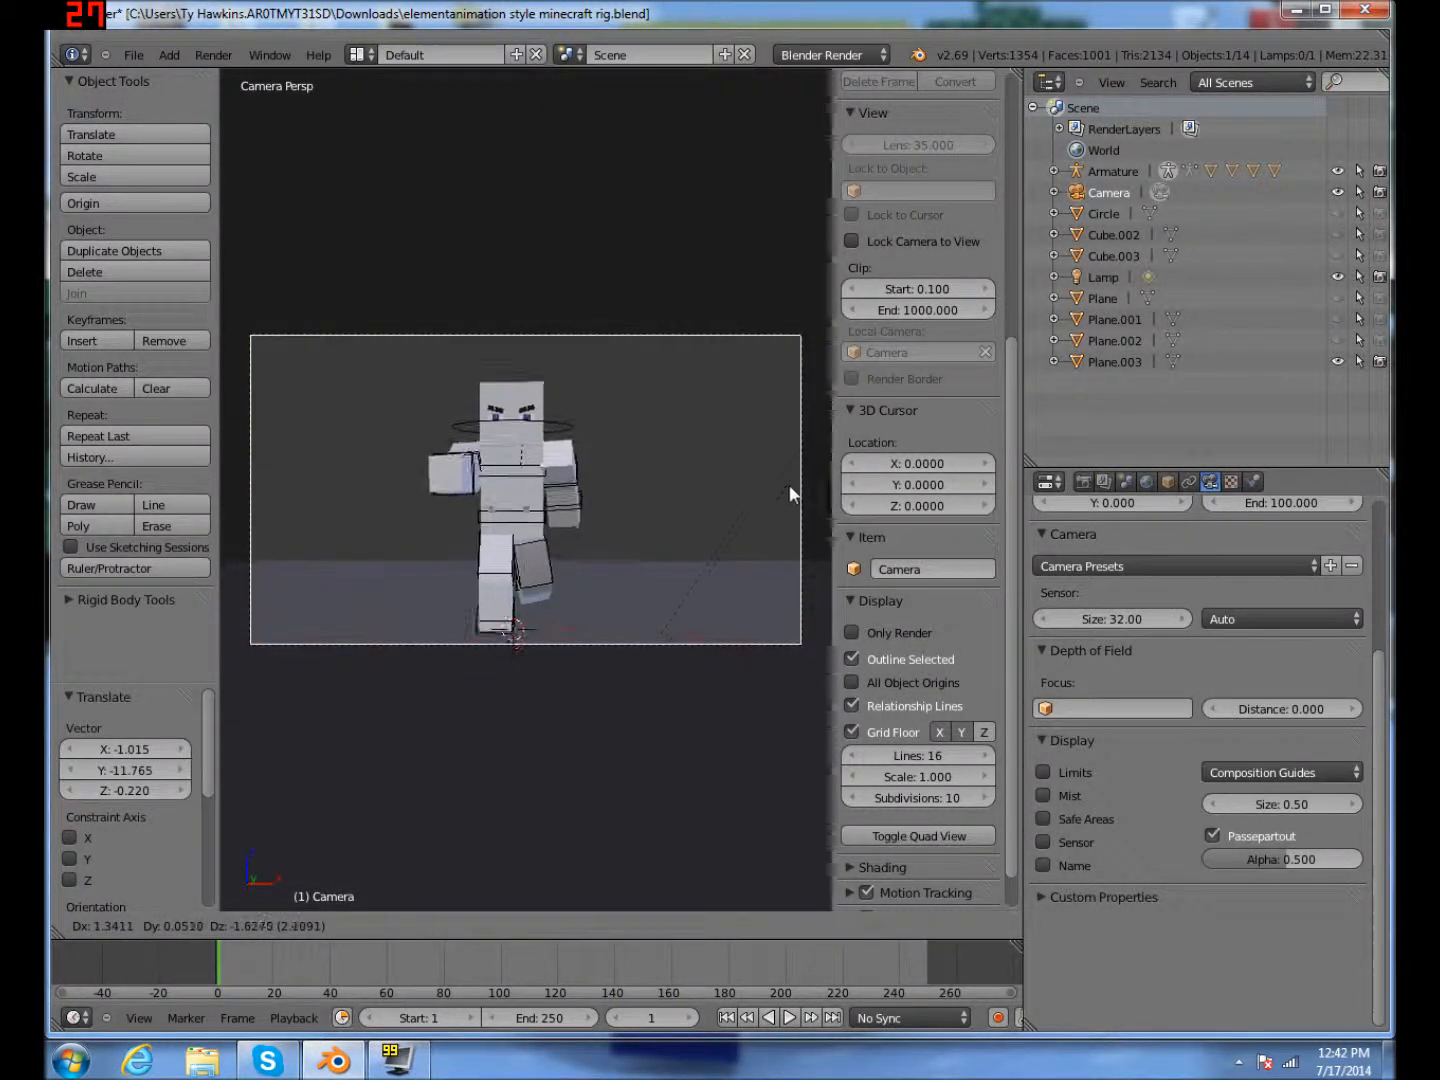
pyautogui.click(756, 450)
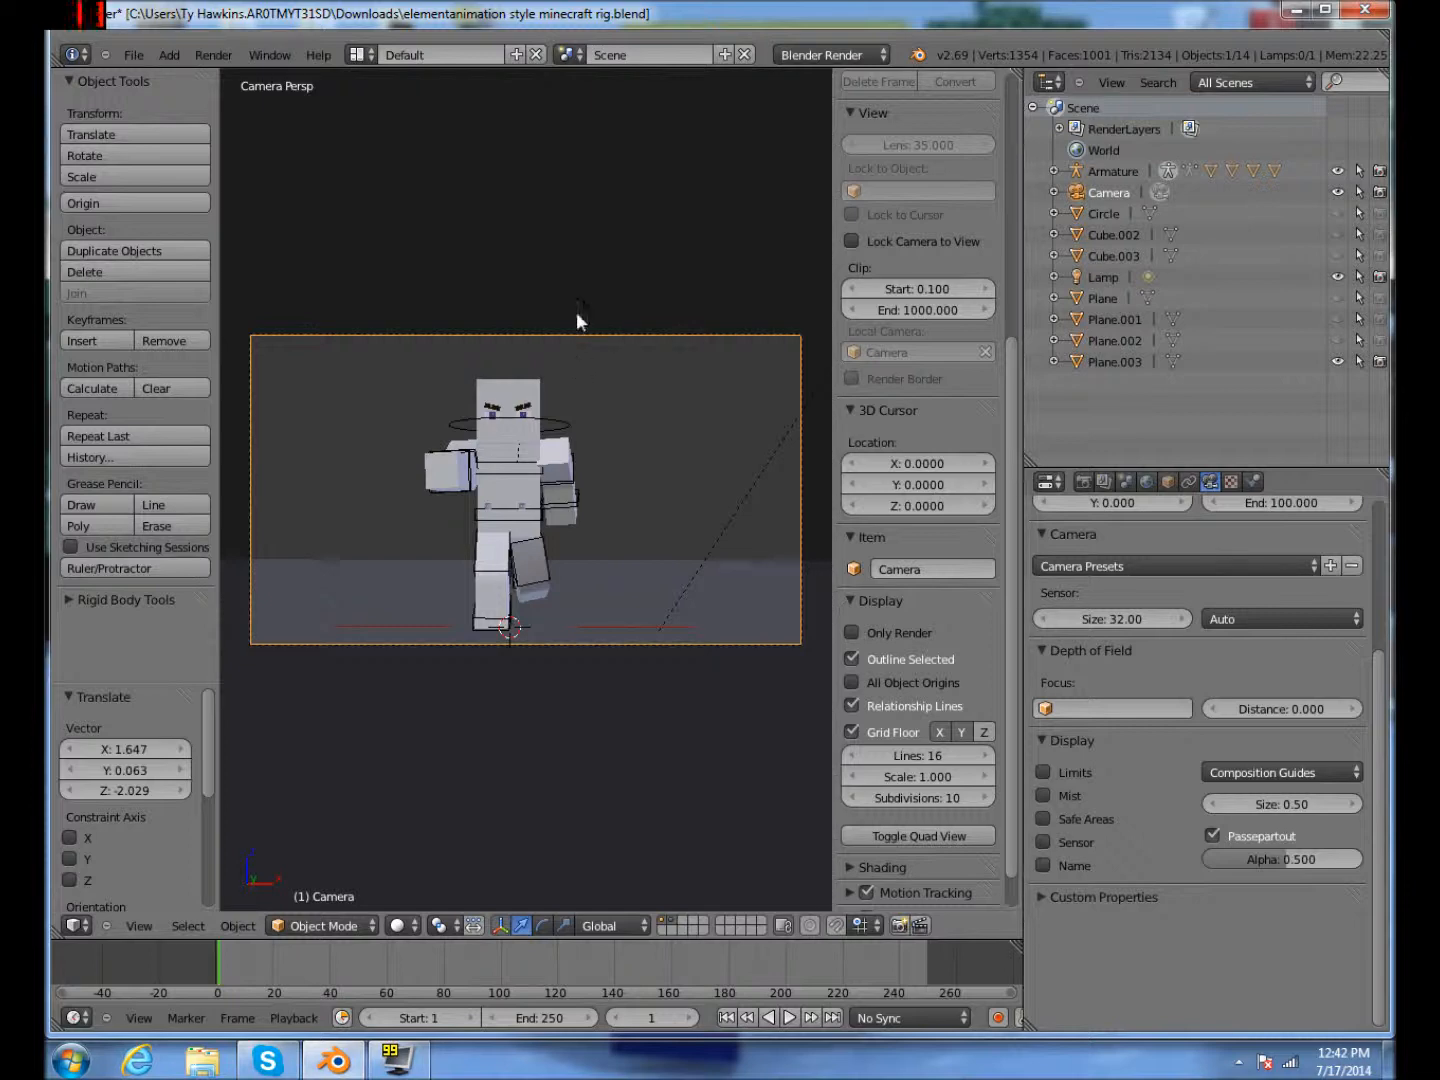
pyautogui.press('g')
pyautogui.click(598, 342)
# Step: Delete the ground plane (Plane.003) and check the character's framing from the camera view
pyautogui.scroll(-2, 741, 509)
pyautogui.moveTo(742, 509); pyautogui.dragTo(655, 623, button='middle')
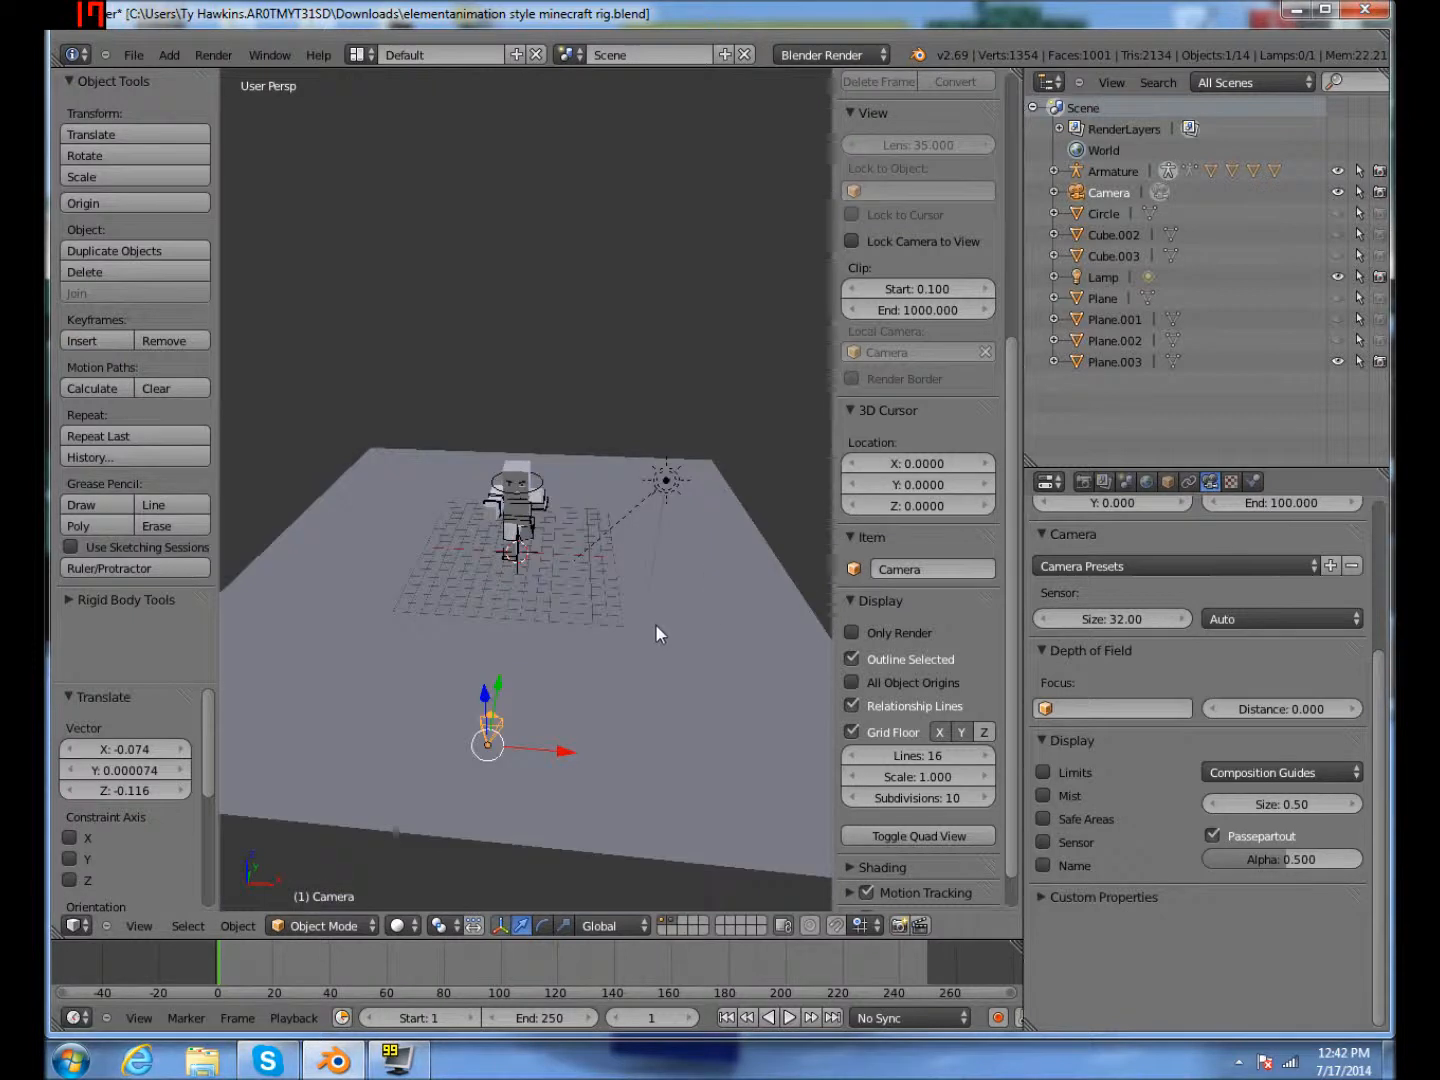
pyautogui.rightClick(683, 650)
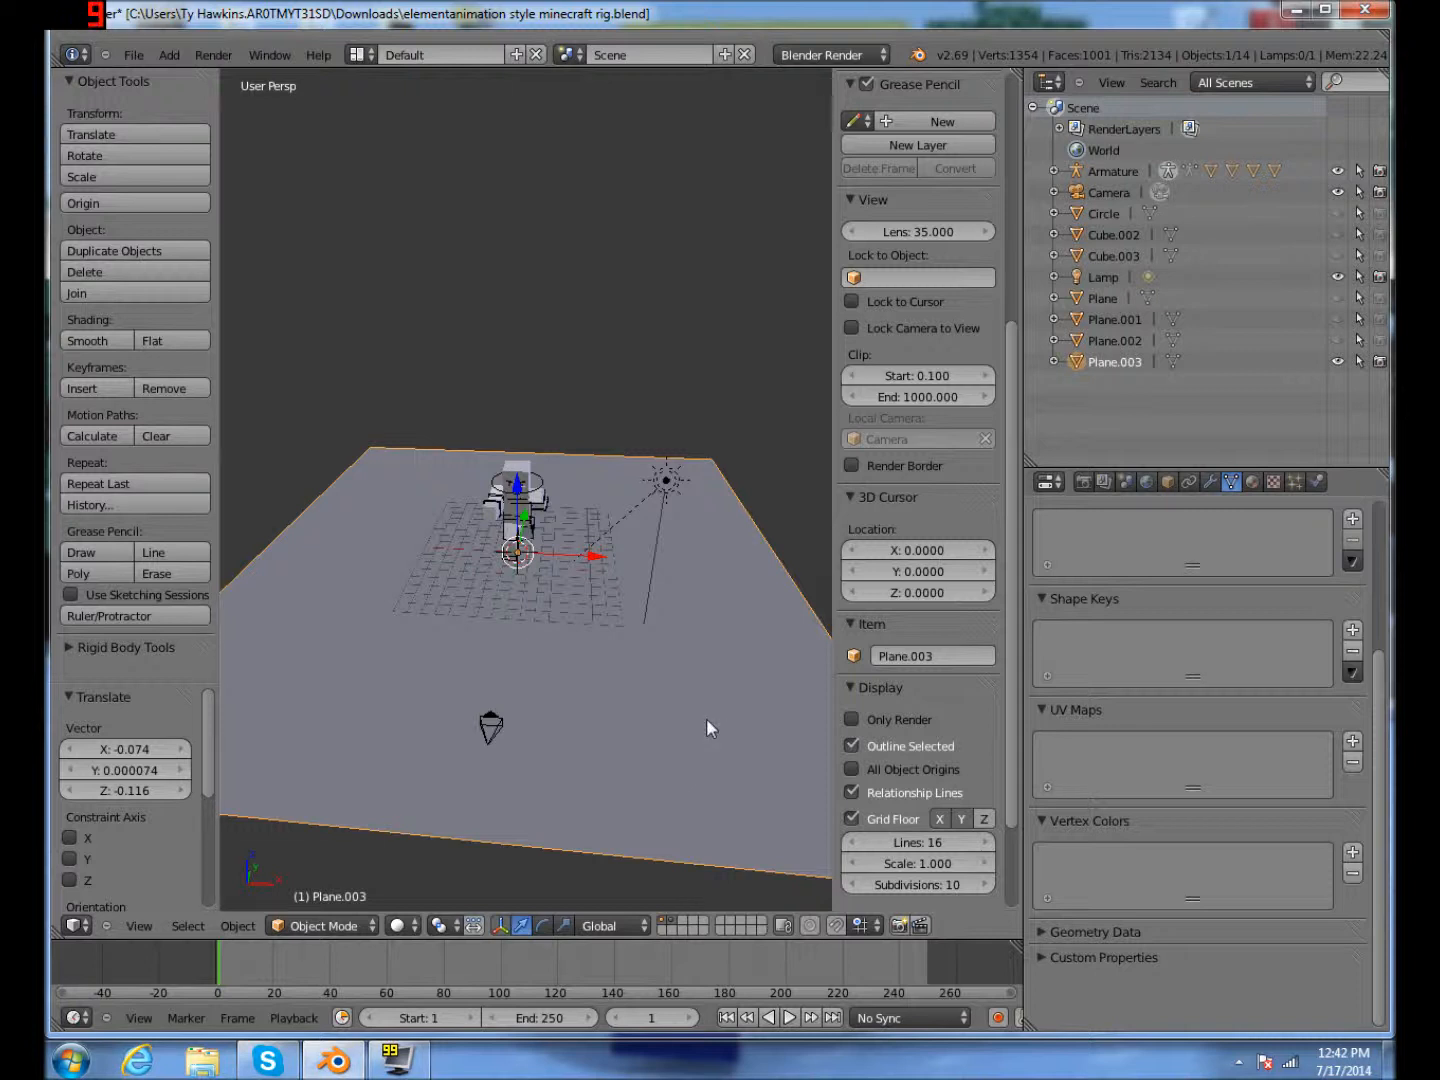
pyautogui.press('x')
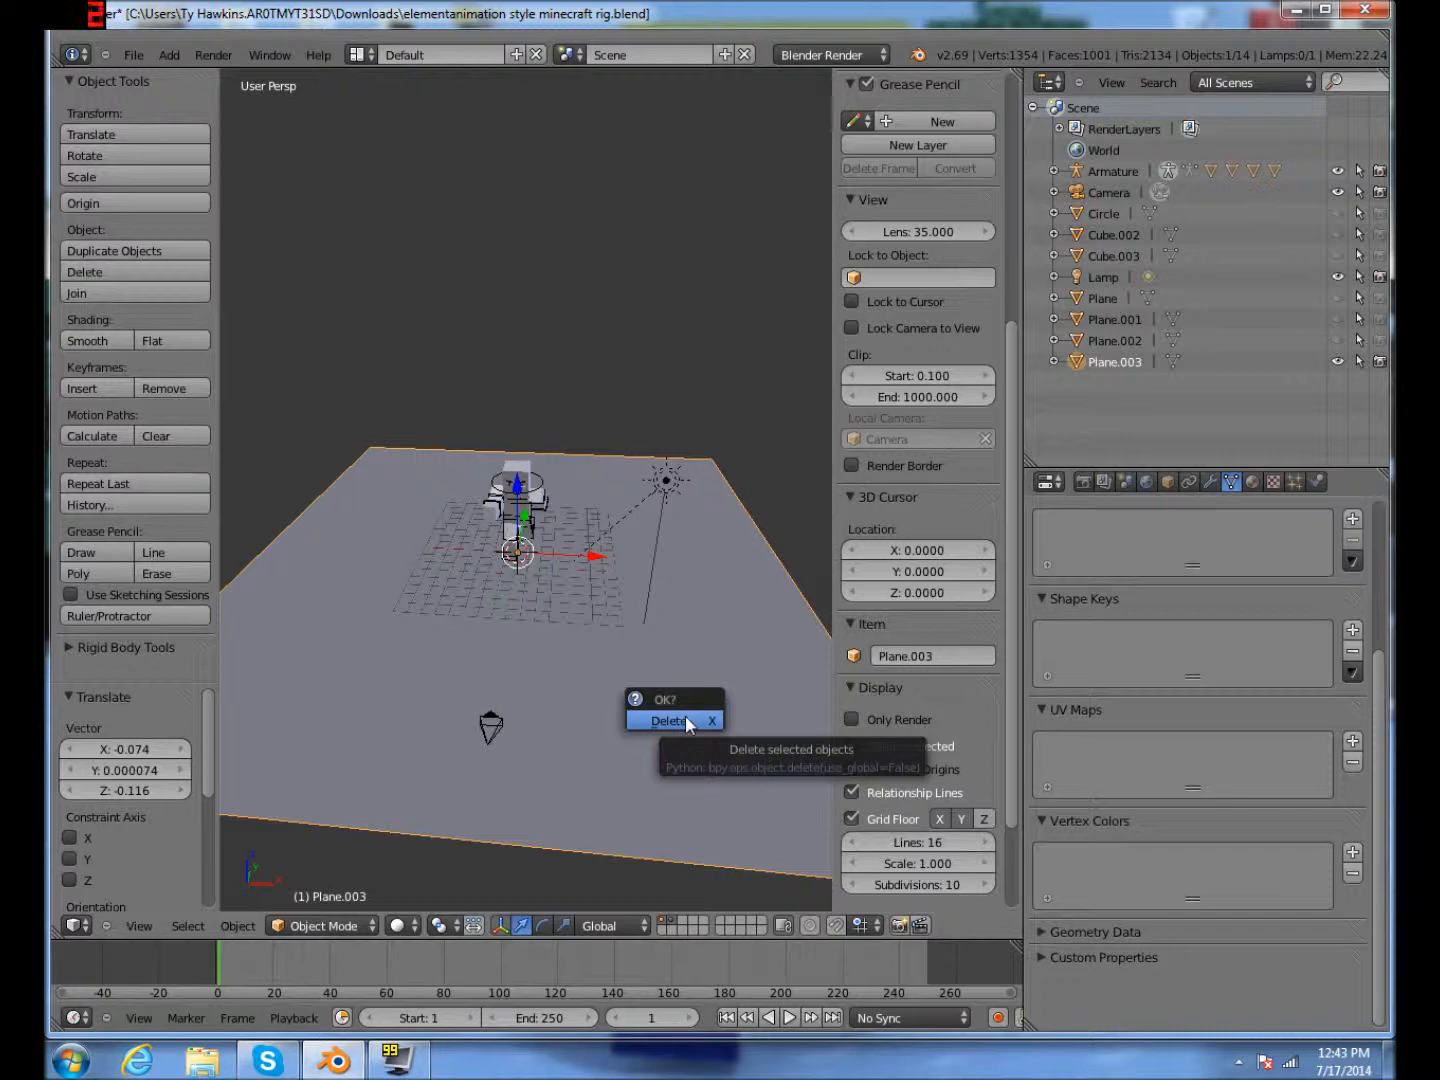
pyautogui.click(685, 719)
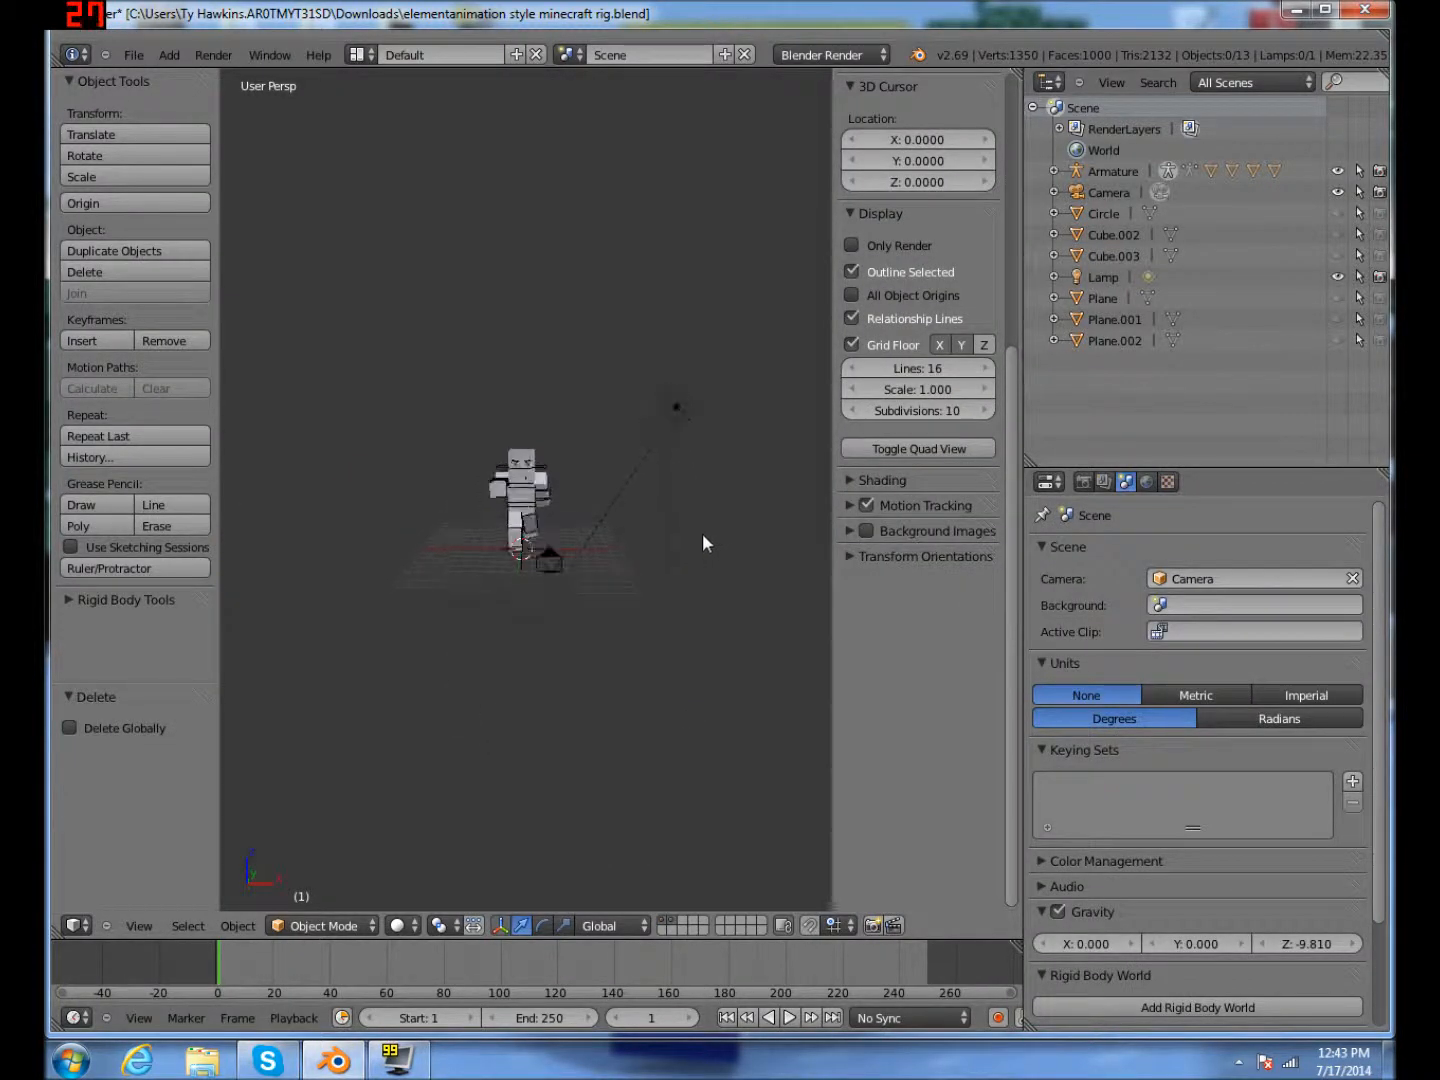
pyautogui.press('KP_0')
pyautogui.press('Home')
pyautogui.scroll(-3, 589, 451)
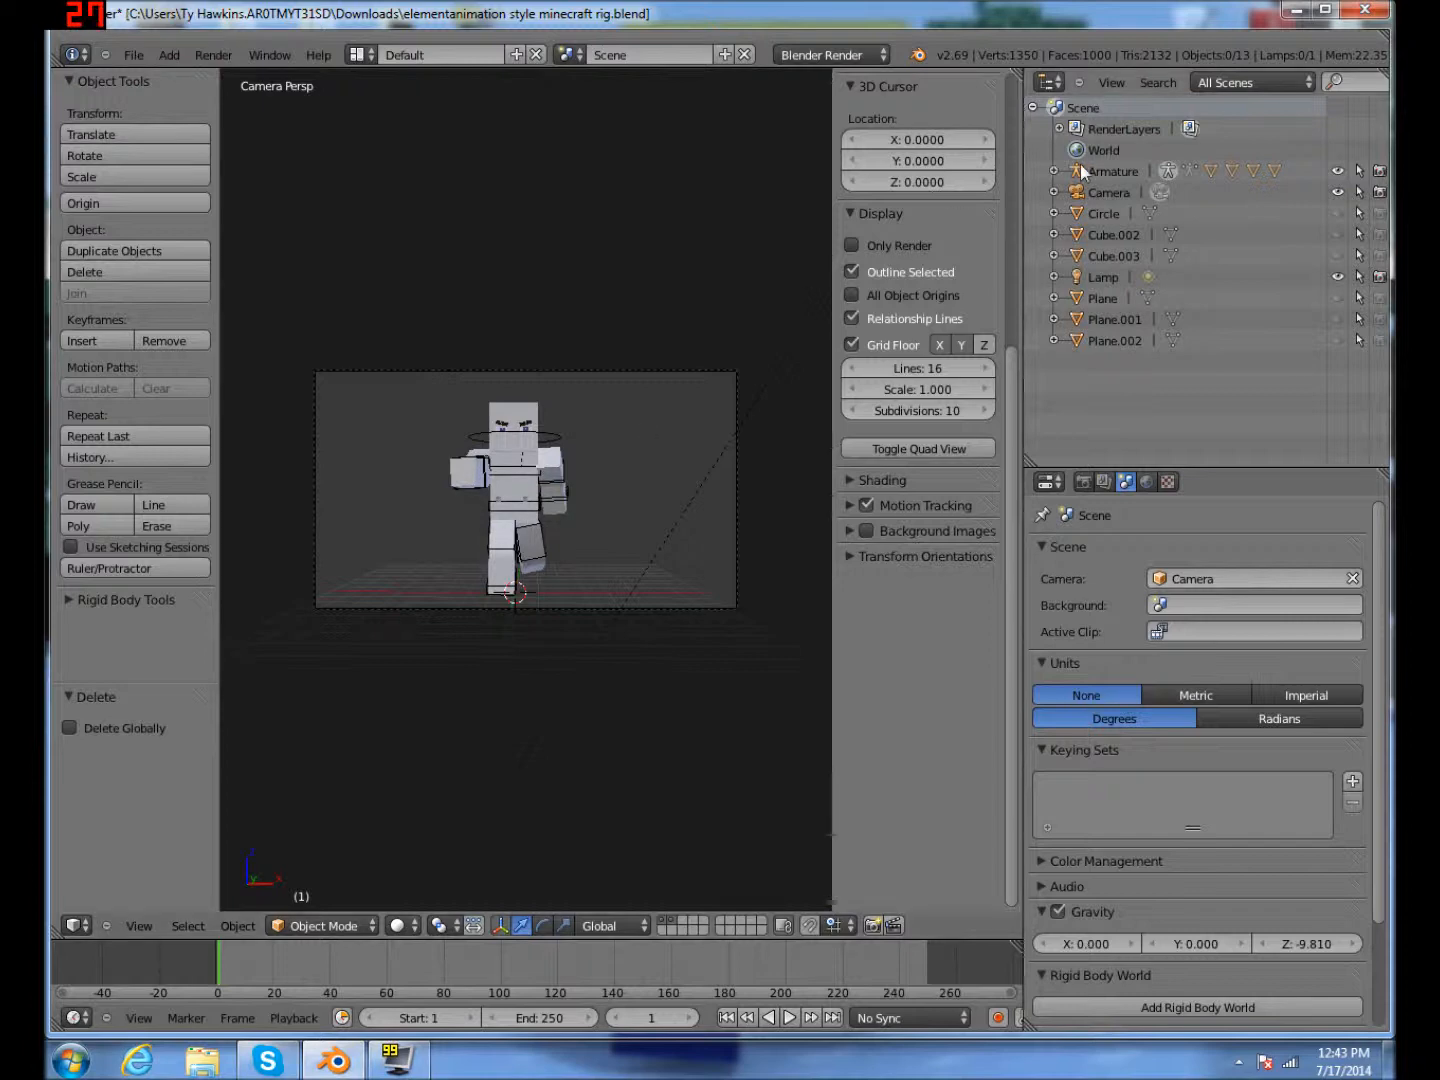
# Step: Switch from Blender to the desktop, launch Mineways and allow it to run despite the security warning
pyautogui.click(1297, 11)
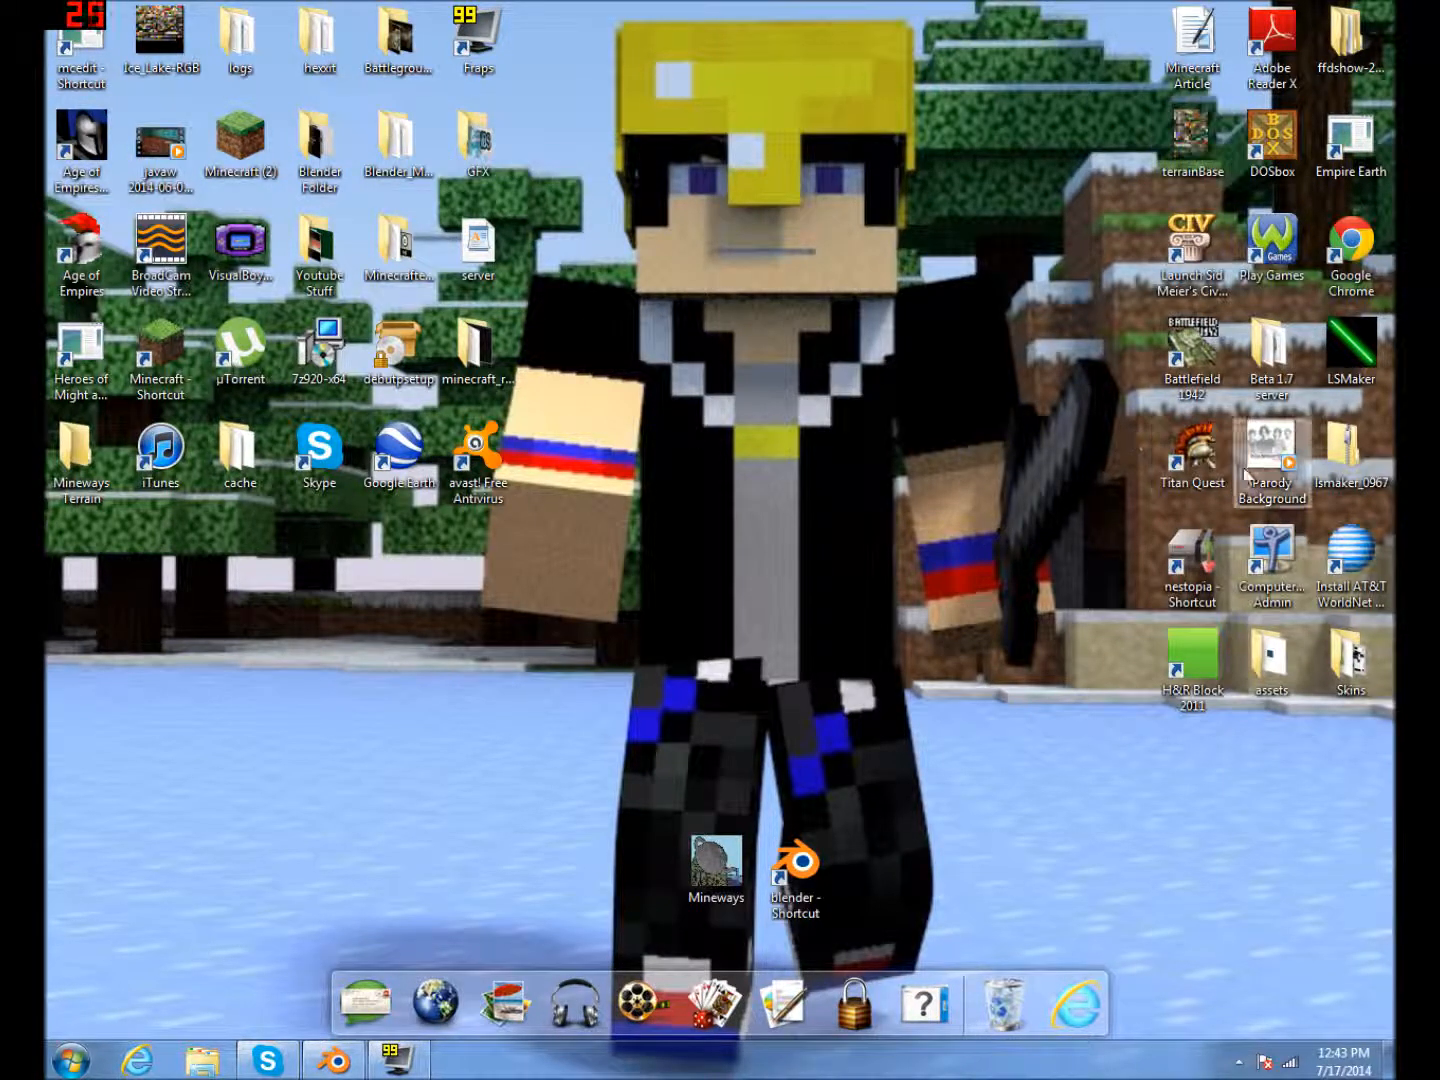
pyautogui.doubleClick(725, 870)
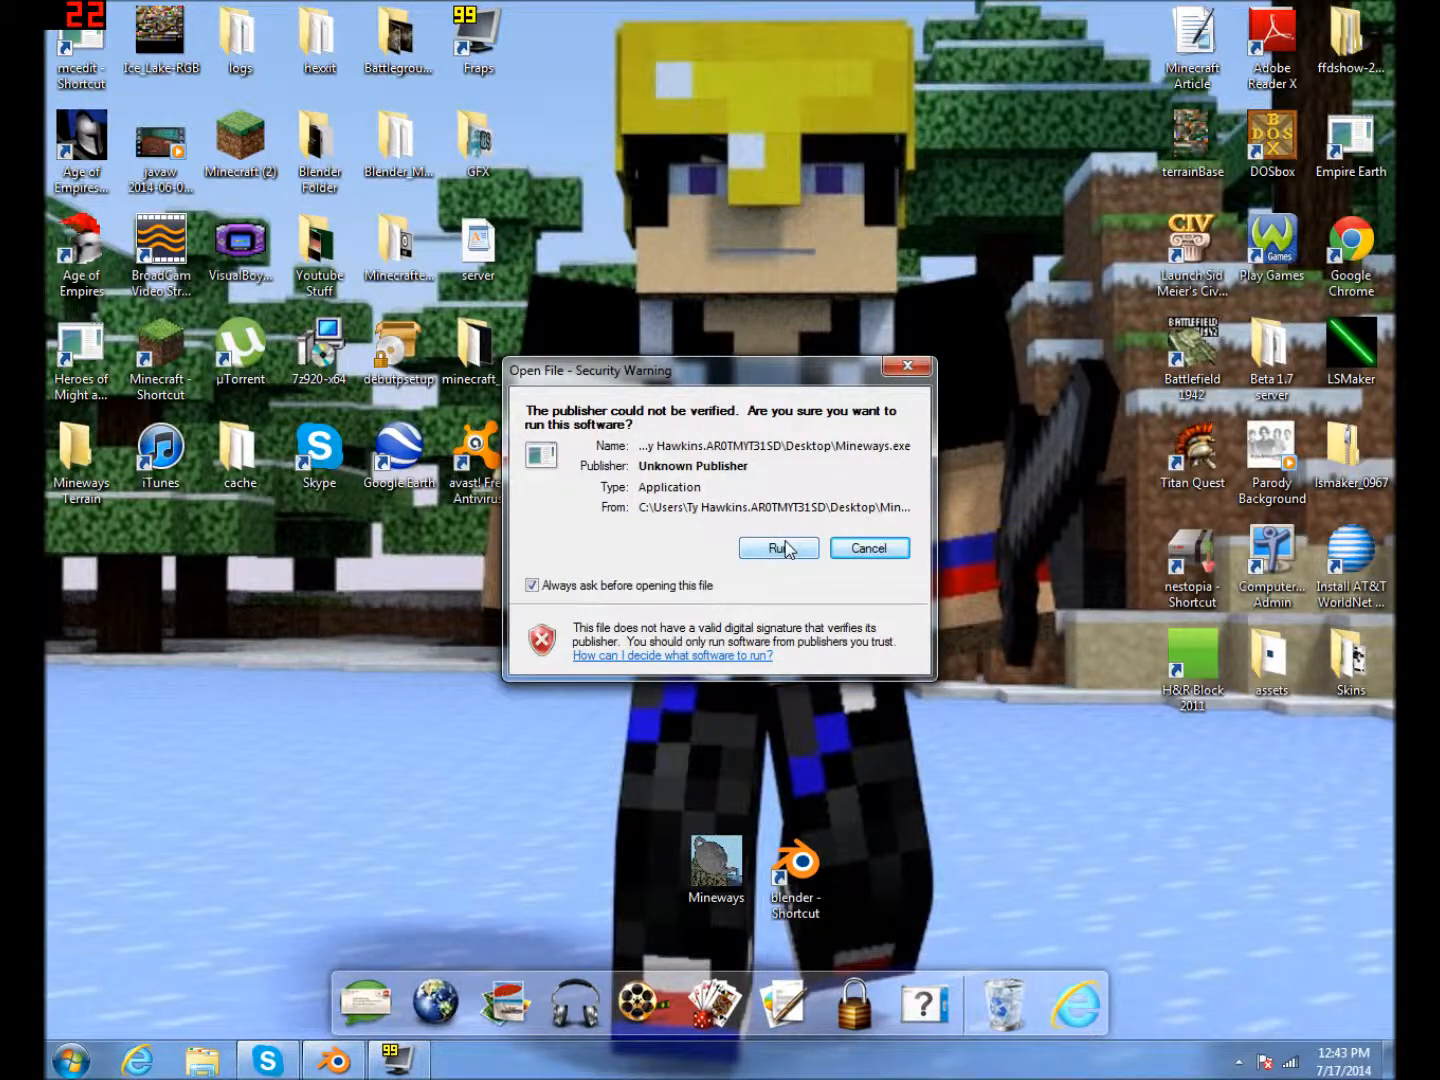
pyautogui.click(778, 548)
pyautogui.moveTo(410, 165); pyautogui.dragTo(602, 164)
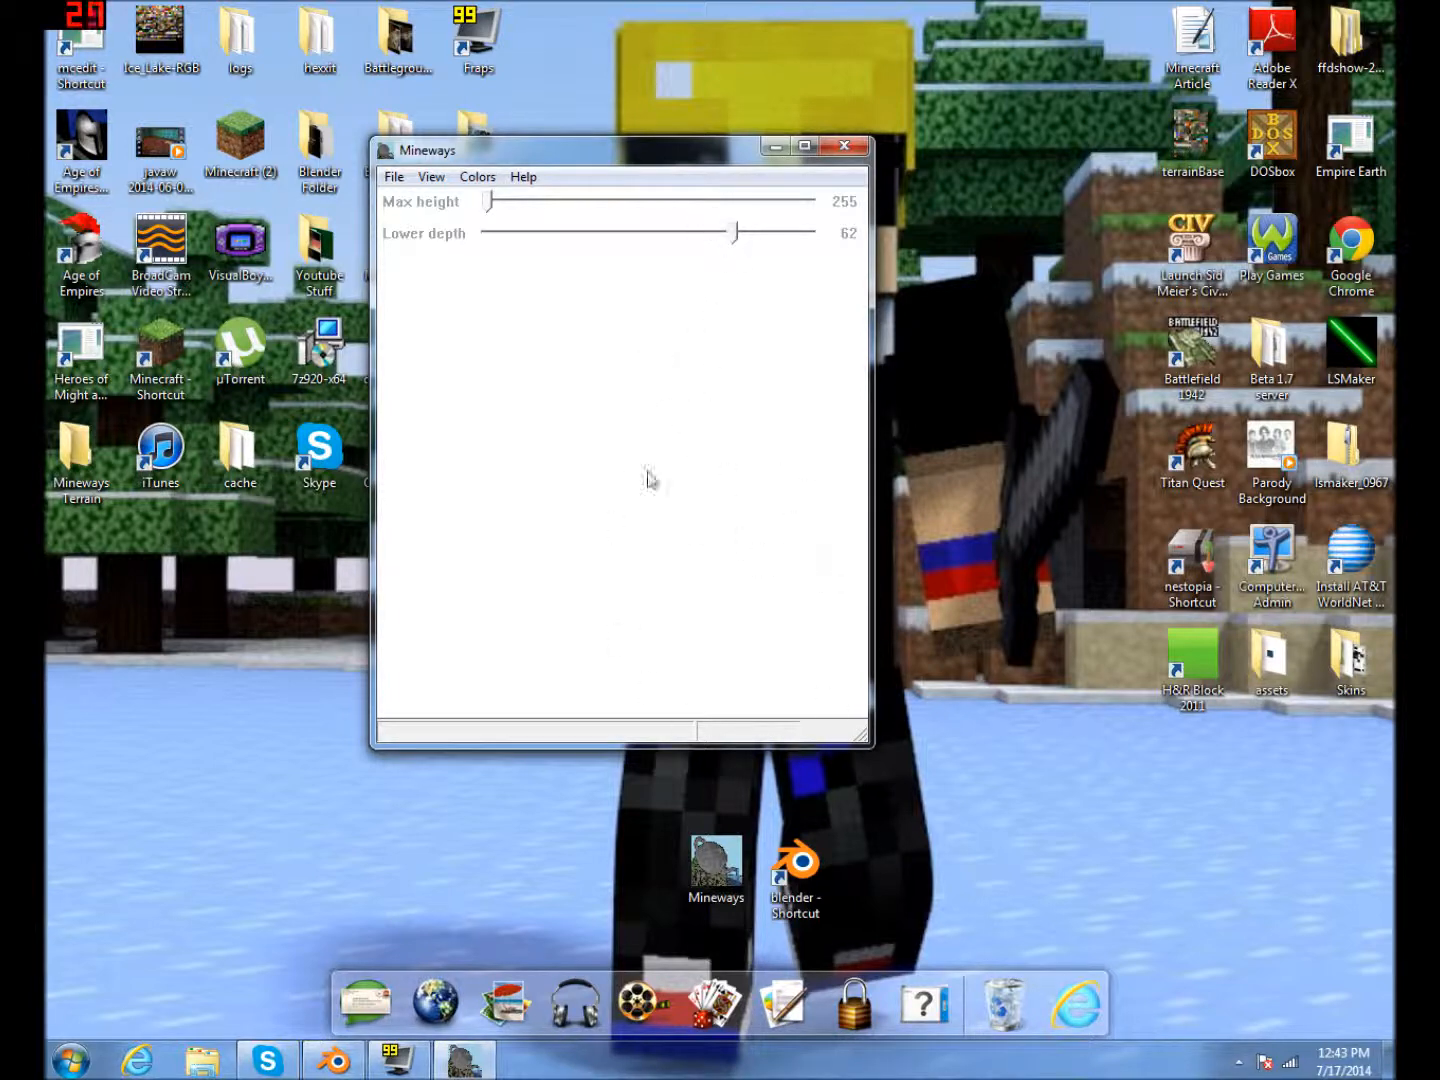
# Step: Open the Hardcore Survival Mode world to display its map
pyautogui.click(394, 178)
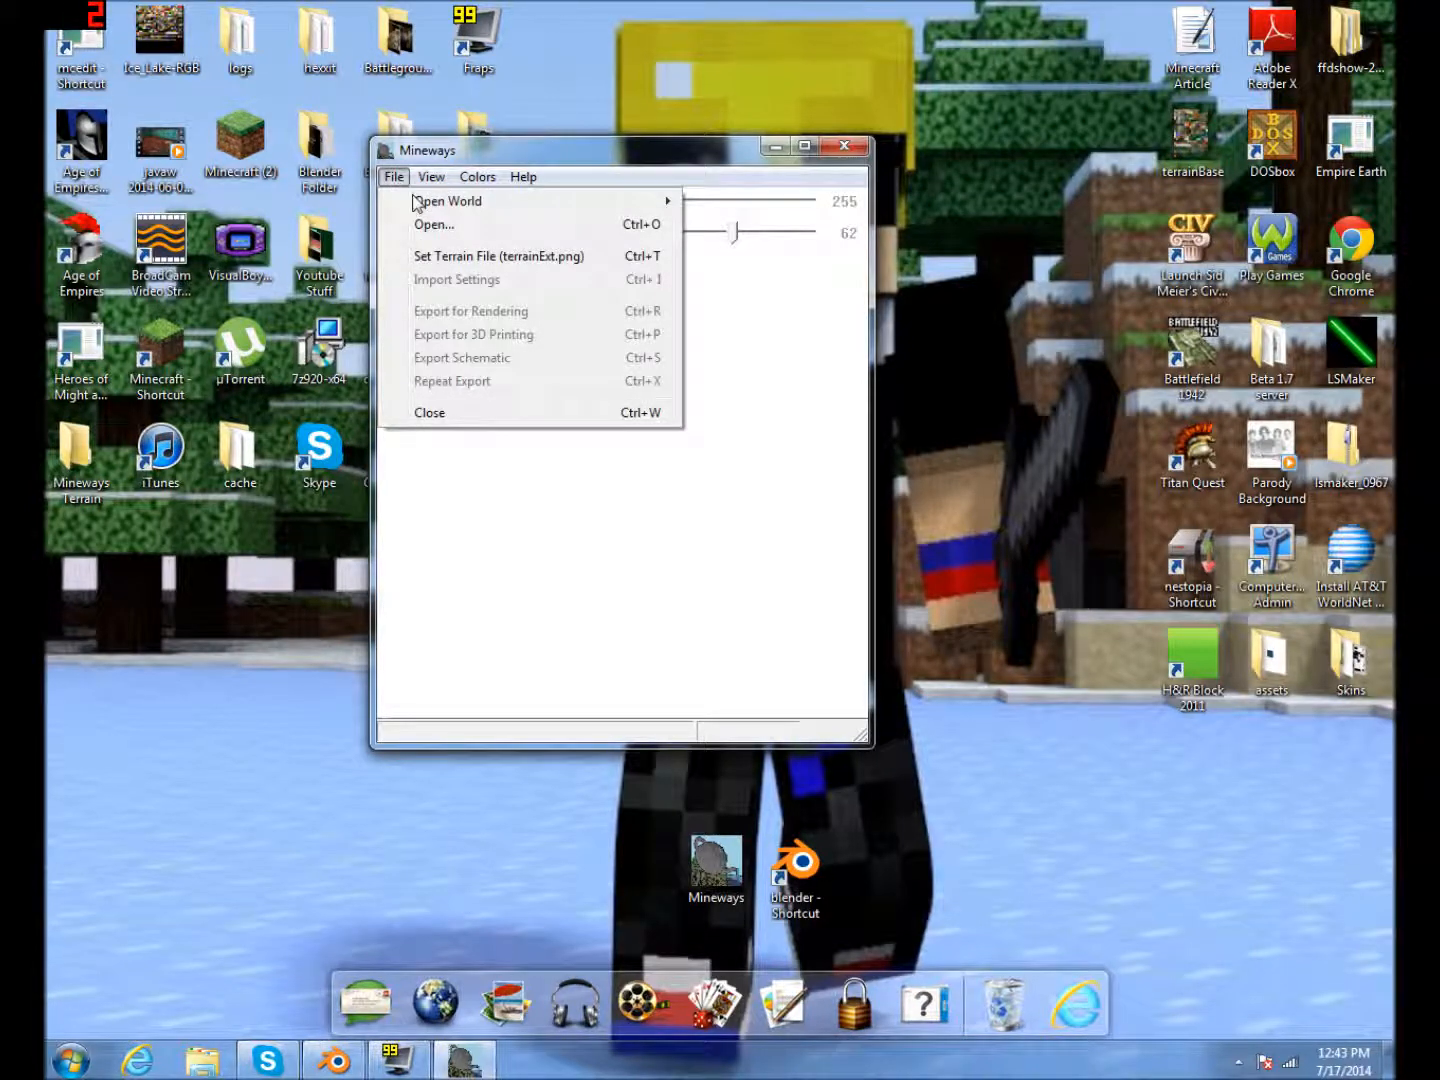
pyautogui.moveTo(445, 210)
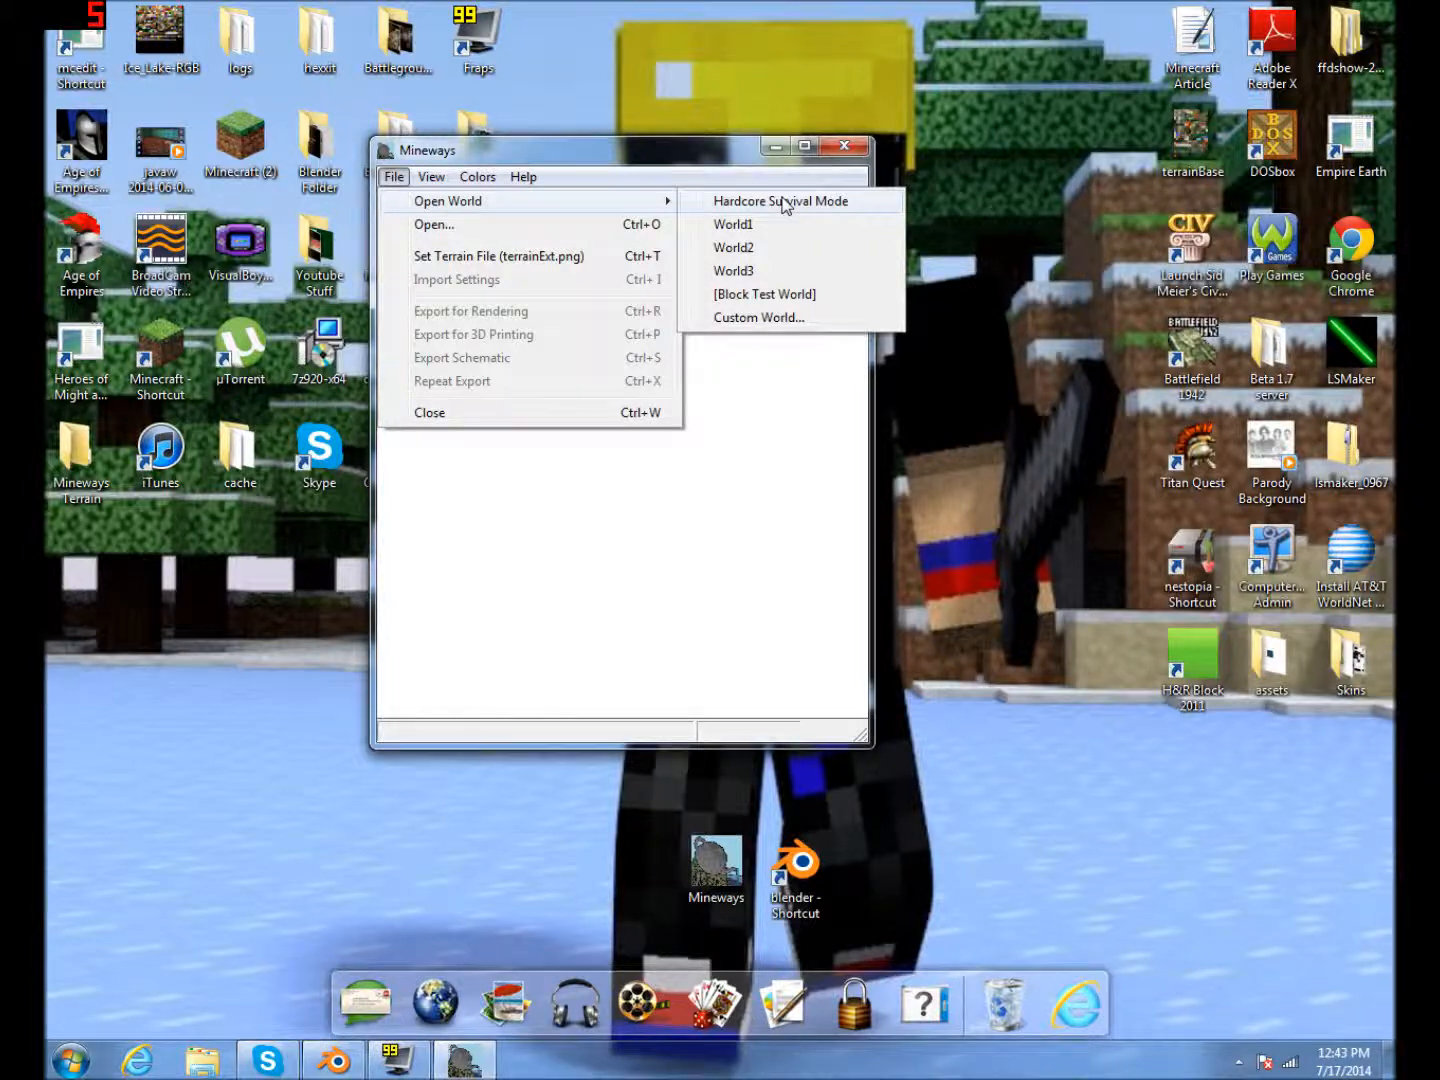
pyautogui.click(786, 204)
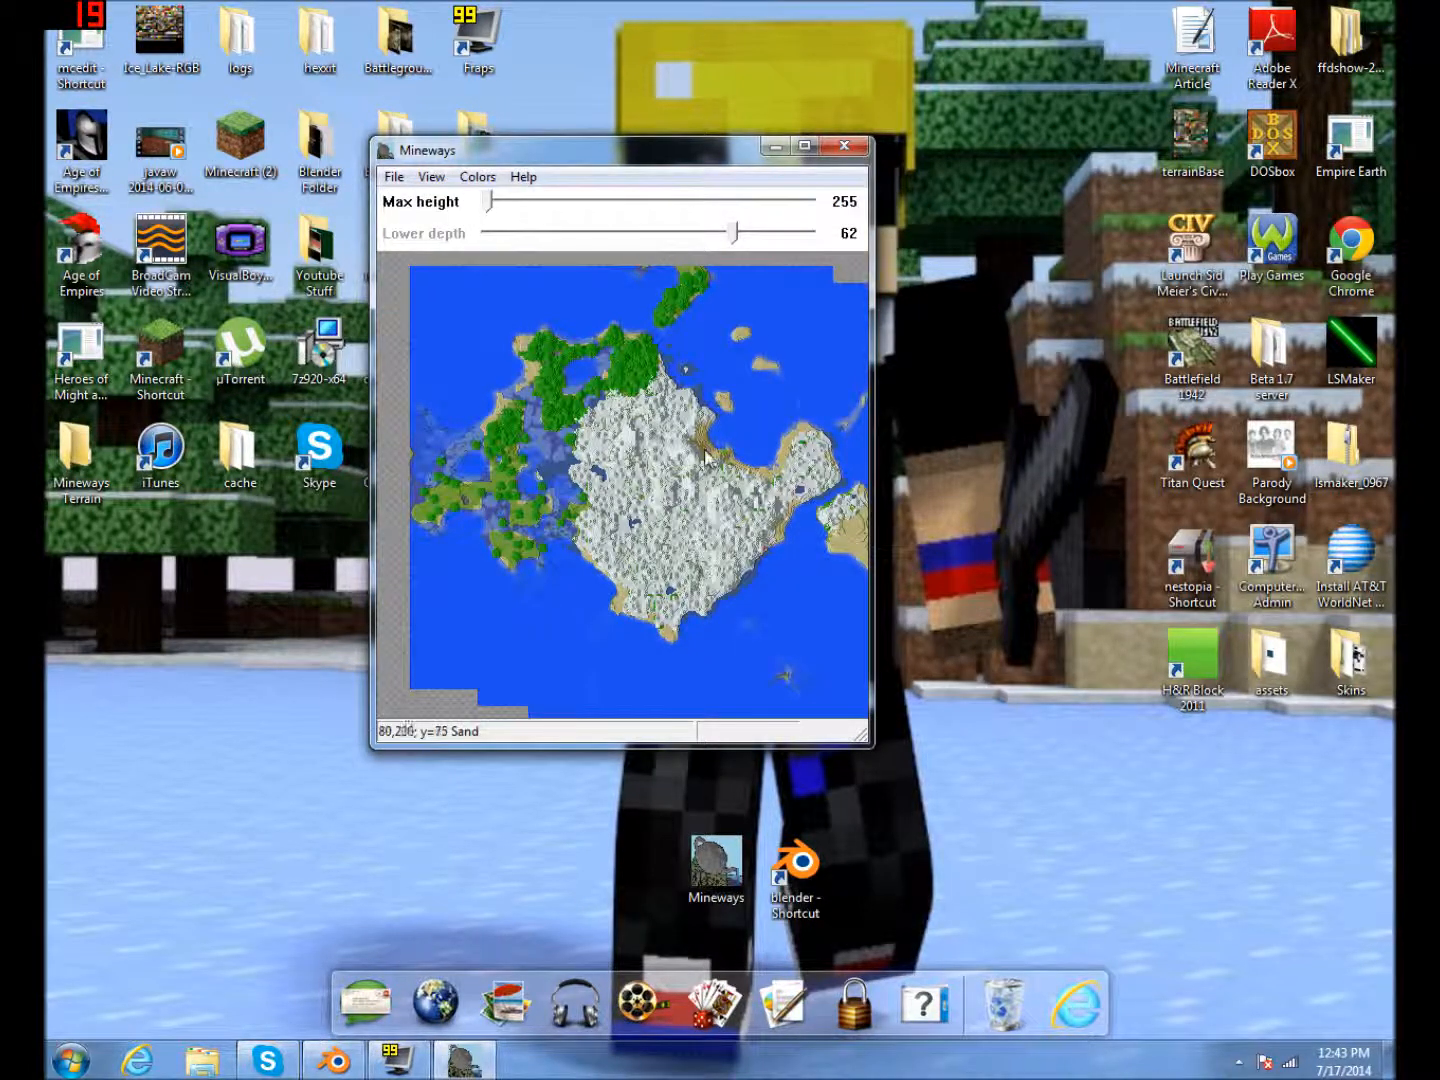
pyautogui.scroll(5, 653, 538)
pyautogui.scroll(-5, 653, 538)
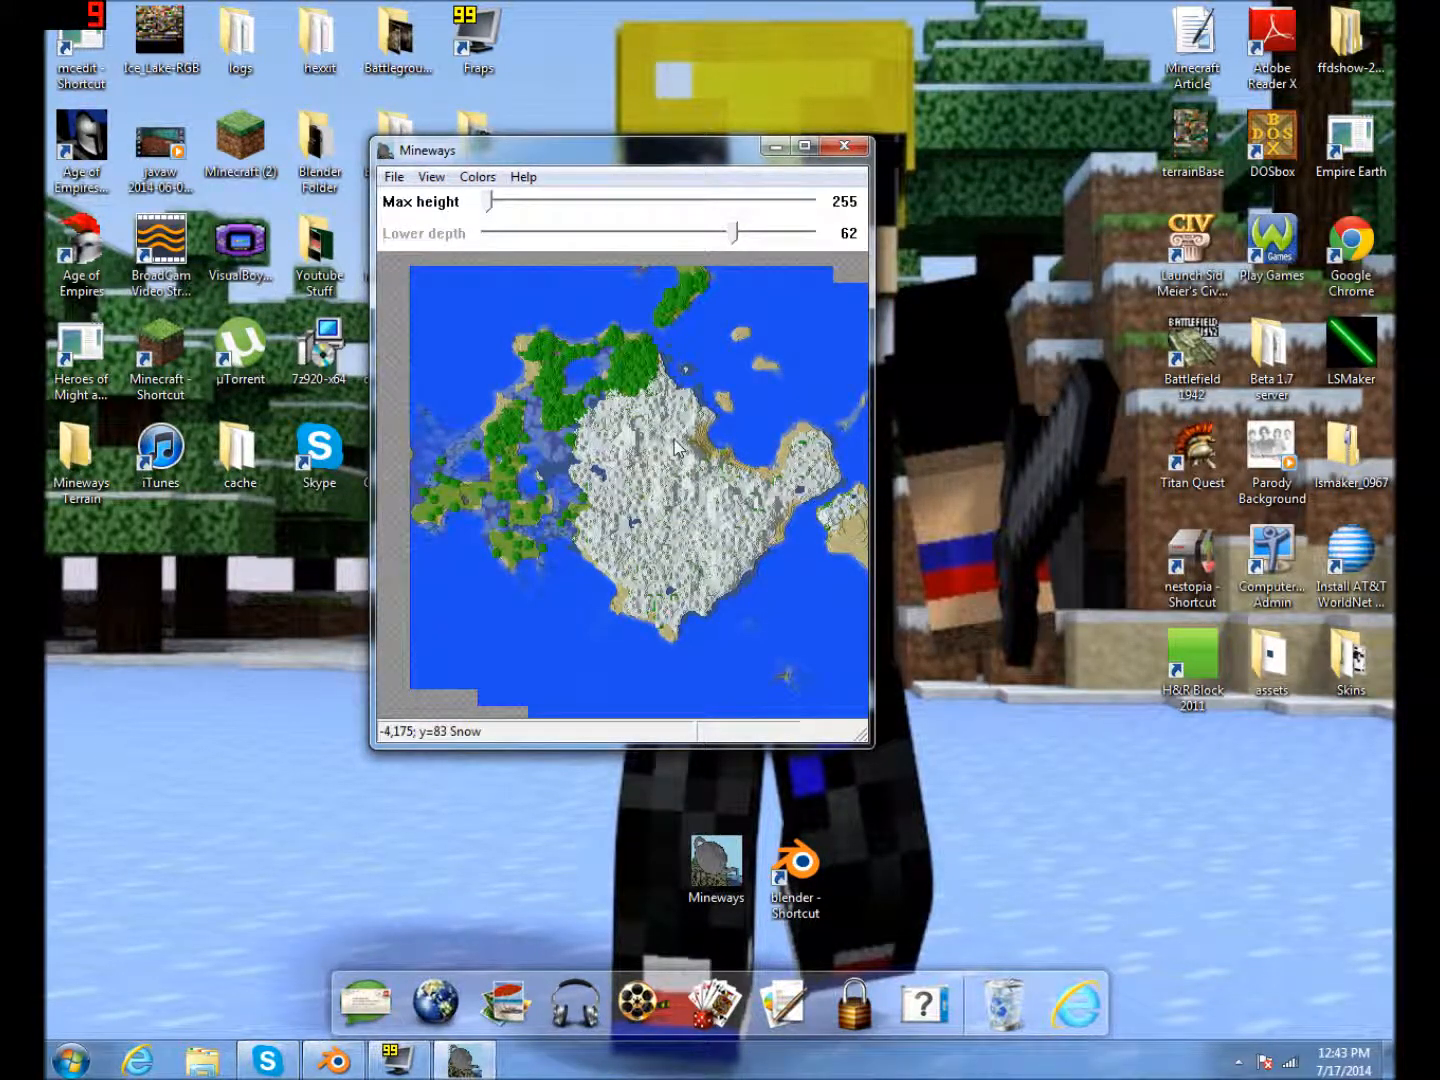
# Step: Mark a small area in the sea beside the forest coast, about X 612–628 and Z 182–207, and accept a lower depth of 62
pyautogui.moveTo(697, 498)
pyautogui.mouseDown(button='right')
pyautogui.moveTo(592, 430)
pyautogui.moveTo(716, 495)
pyautogui.moveTo(724, 470)
pyautogui.moveTo(667, 544)
pyautogui.moveTo(715, 495)
pyautogui.moveTo(833, 548)
pyautogui.moveTo(816, 565)
pyautogui.moveTo(748, 552)
pyautogui.moveTo(716, 505)
pyautogui.mouseUp(button='right')
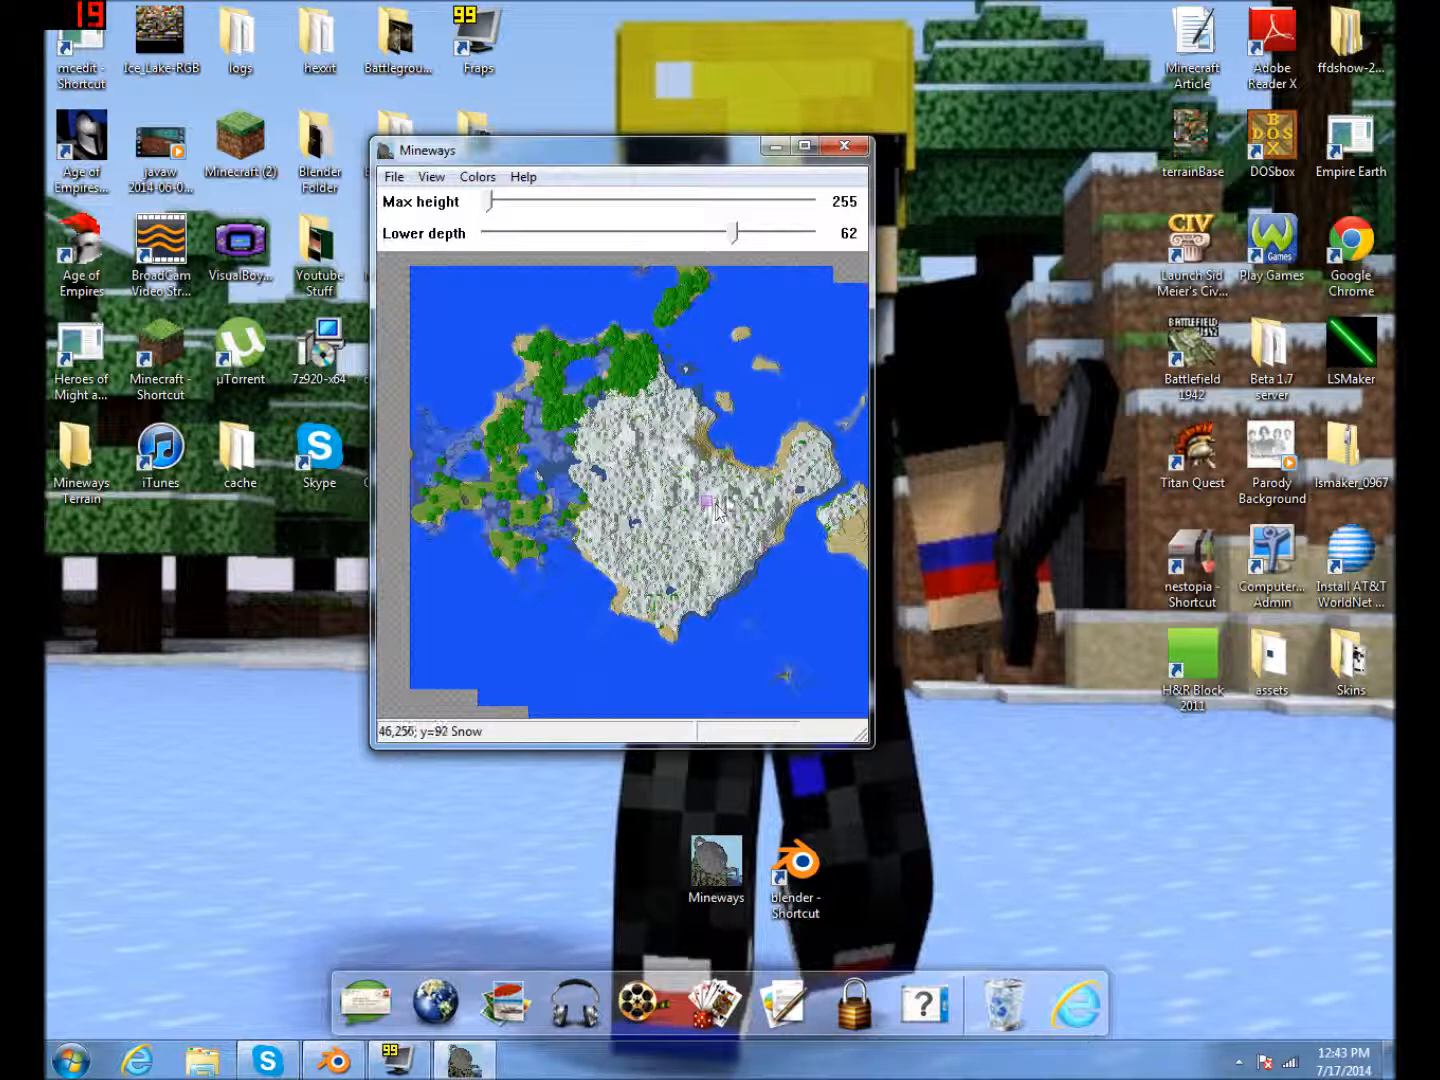
pyautogui.moveTo(704, 517); pyautogui.dragTo(523, 426)
pyautogui.moveTo(699, 405); pyautogui.dragTo(893, 479)
pyautogui.moveTo(486, 466)
pyautogui.mouseDown()
pyautogui.moveTo(533, 466)
pyautogui.moveTo(508, 458)
pyautogui.mouseUp()
pyautogui.moveTo(628, 576); pyautogui.dragTo(684, 689)
pyautogui.moveTo(613, 399); pyautogui.dragTo(675, 554)
pyautogui.moveTo(577, 517); pyautogui.dragTo(560, 541, button='right')
pyautogui.click(887, 645)
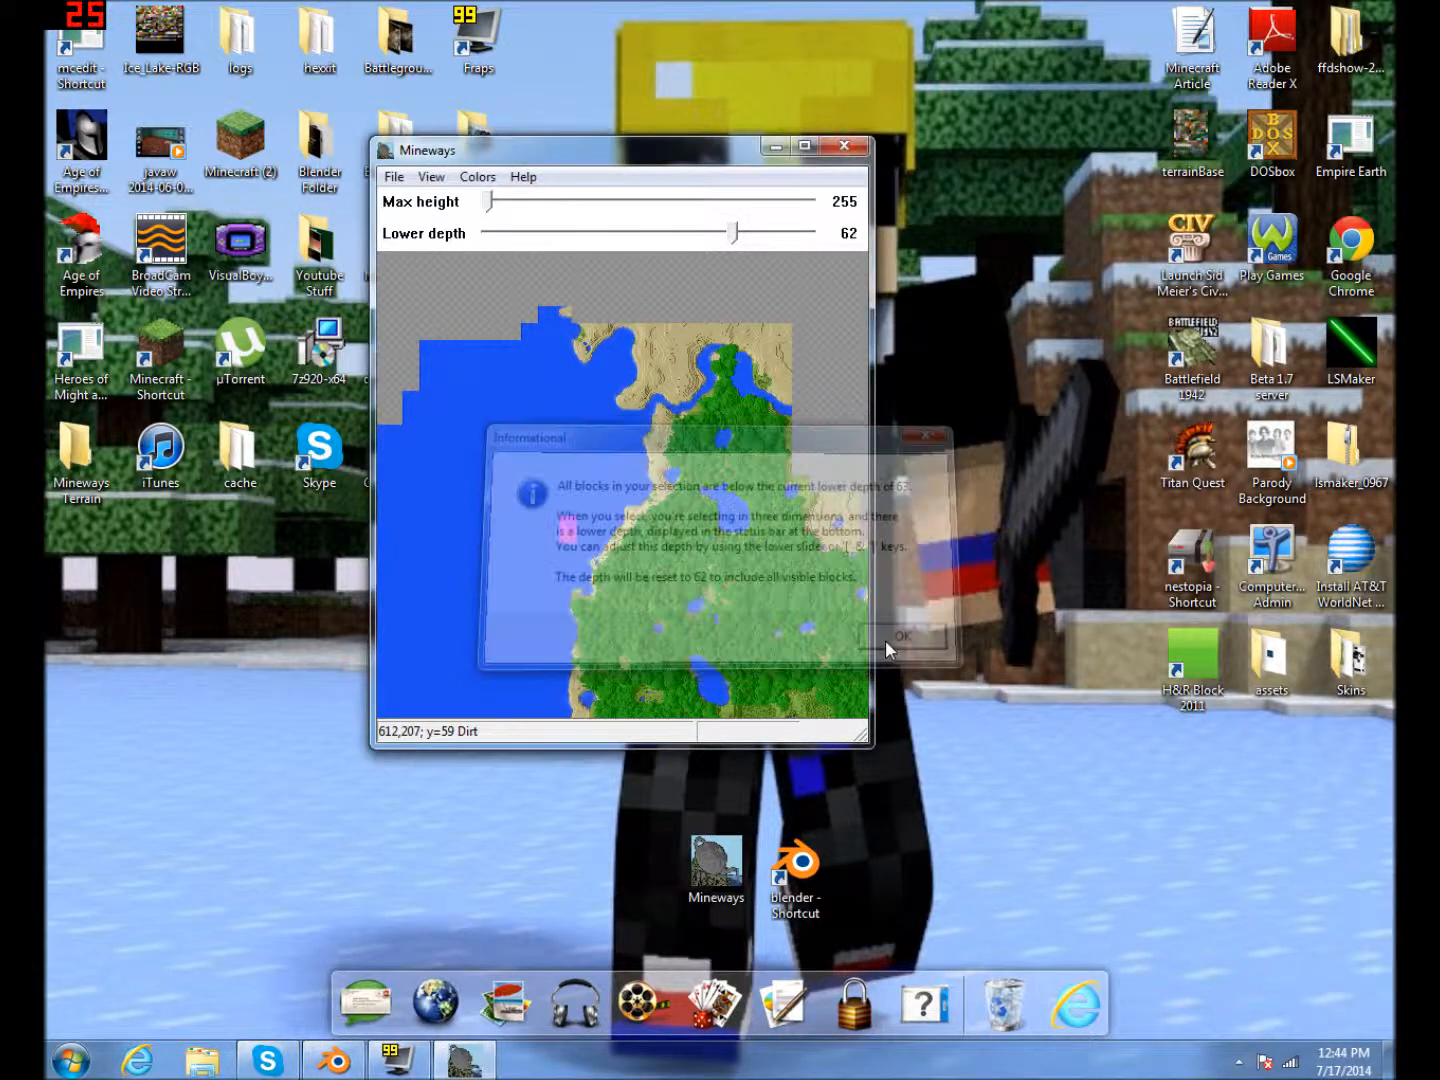
# Step: Set the terrain file to the terrainBase PNG image stored on the Desktop
pyautogui.click(395, 178)
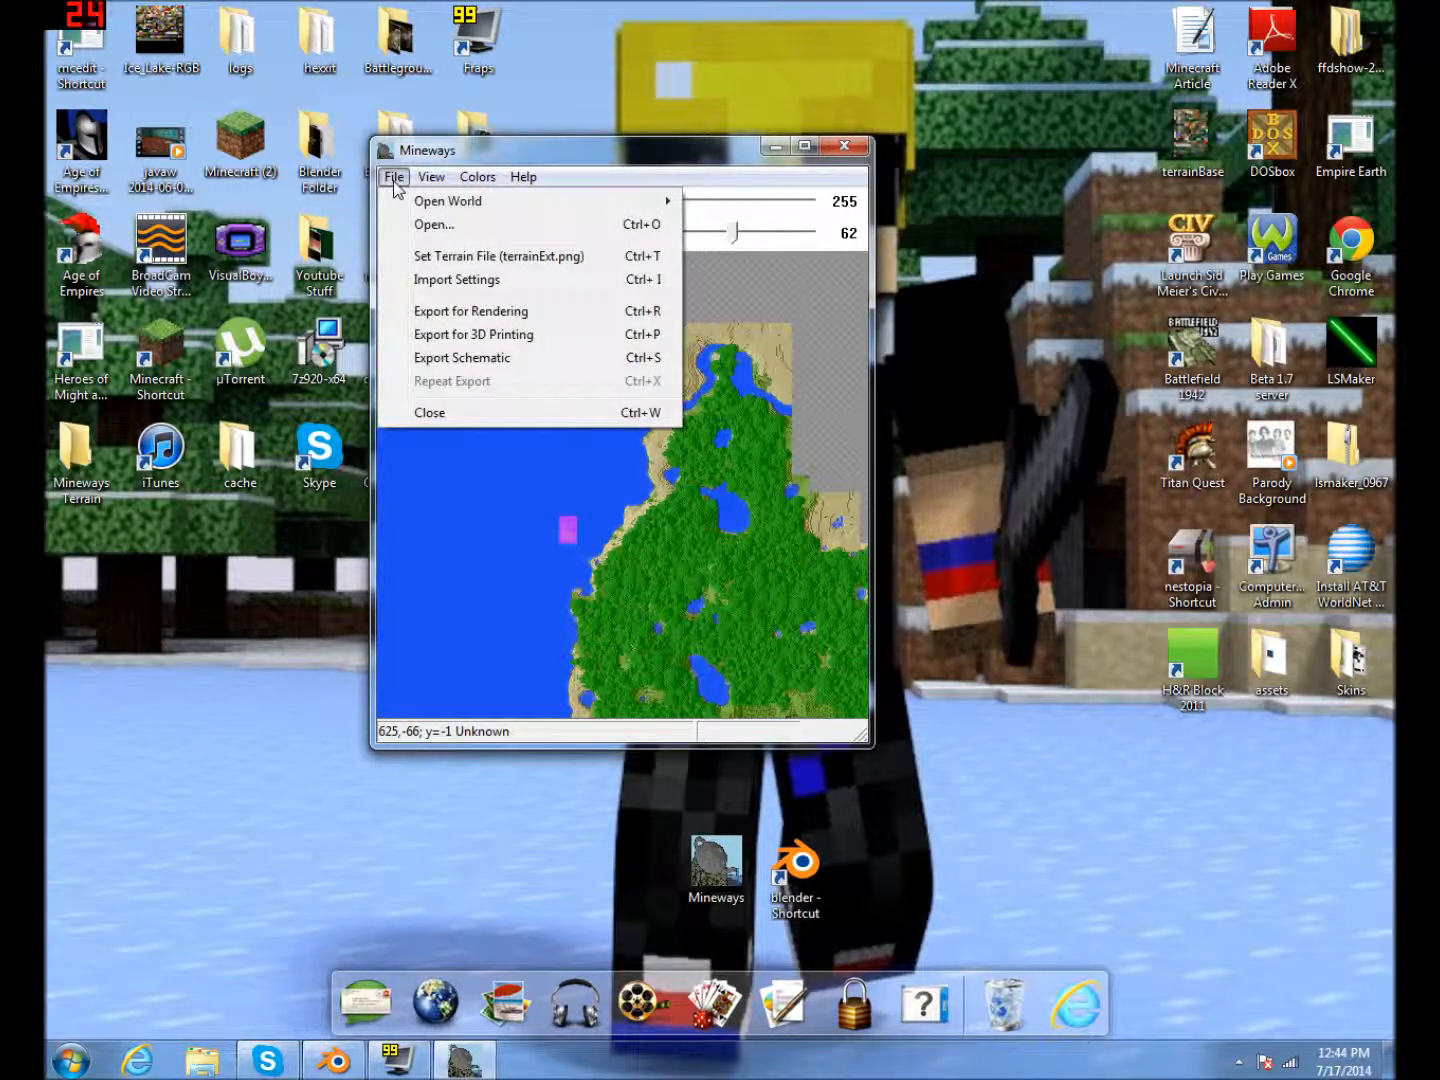
pyautogui.click(459, 258)
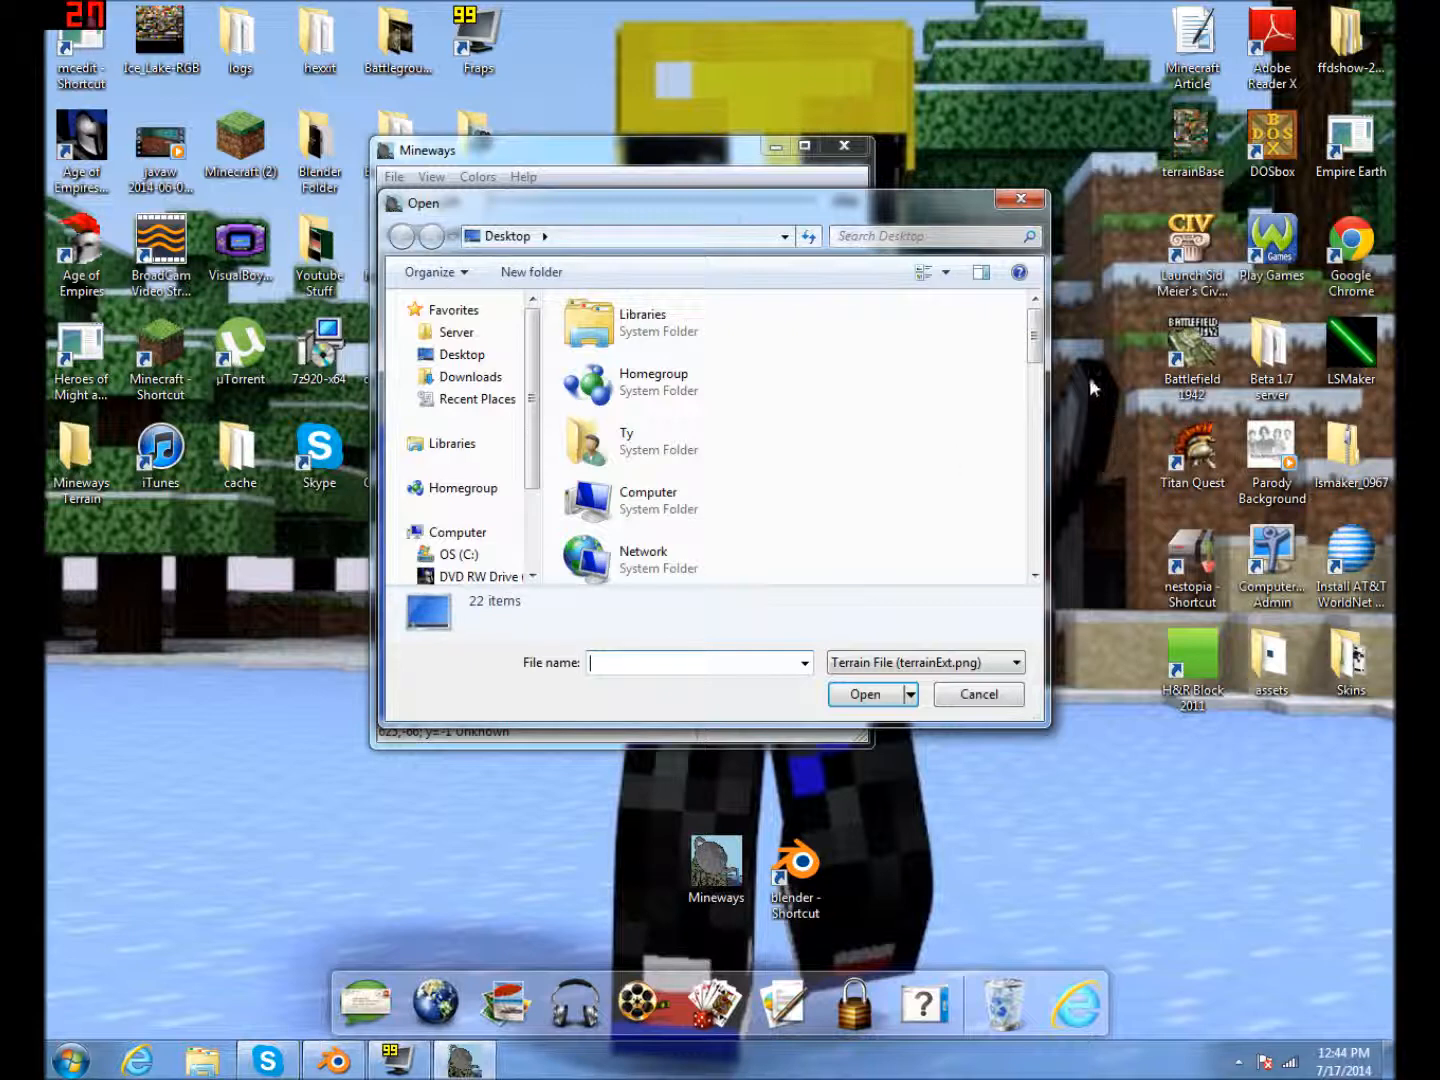
pyautogui.moveTo(1037, 343); pyautogui.dragTo(1037, 540)
pyautogui.click(647, 572)
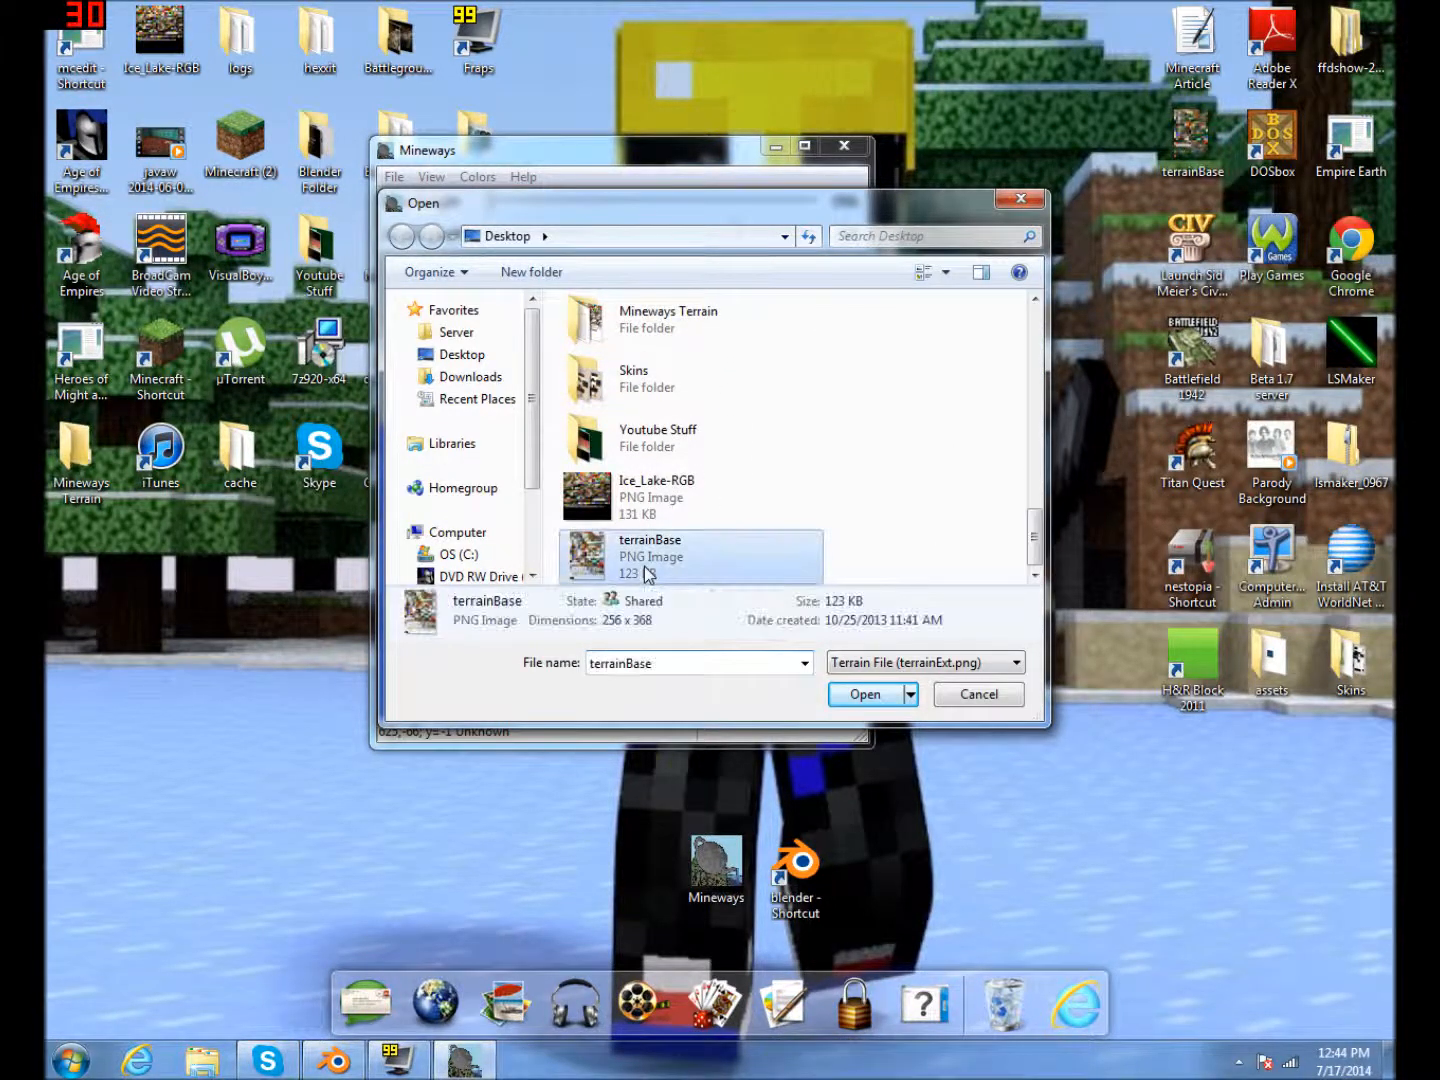
pyautogui.click(877, 697)
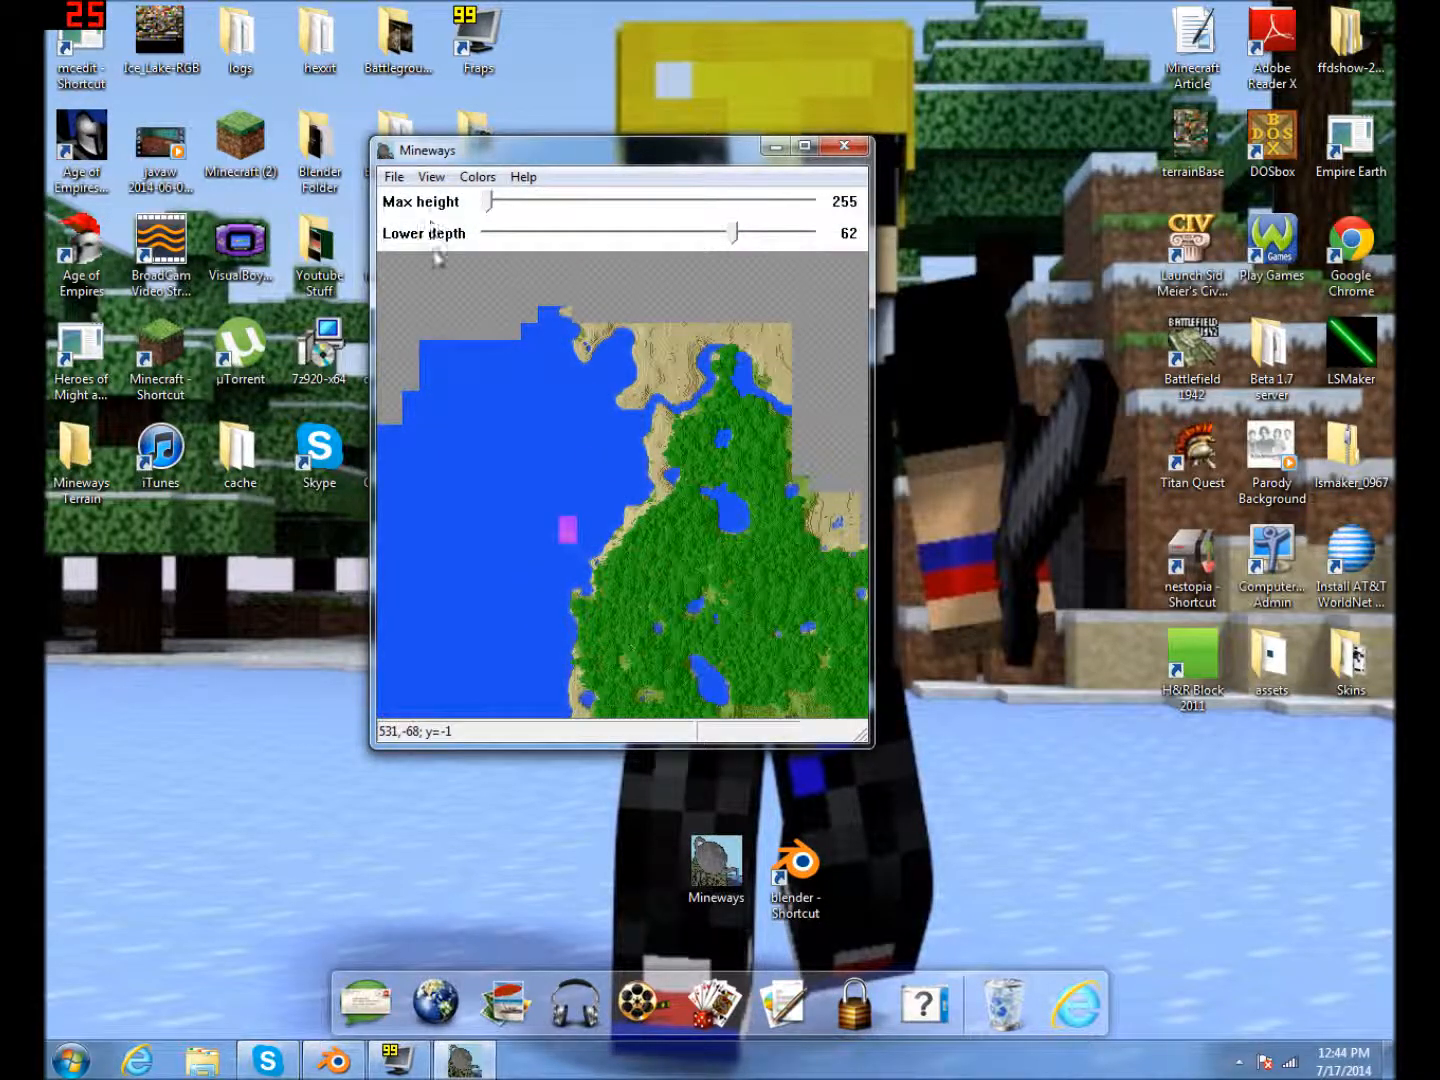
pyautogui.click(396, 177)
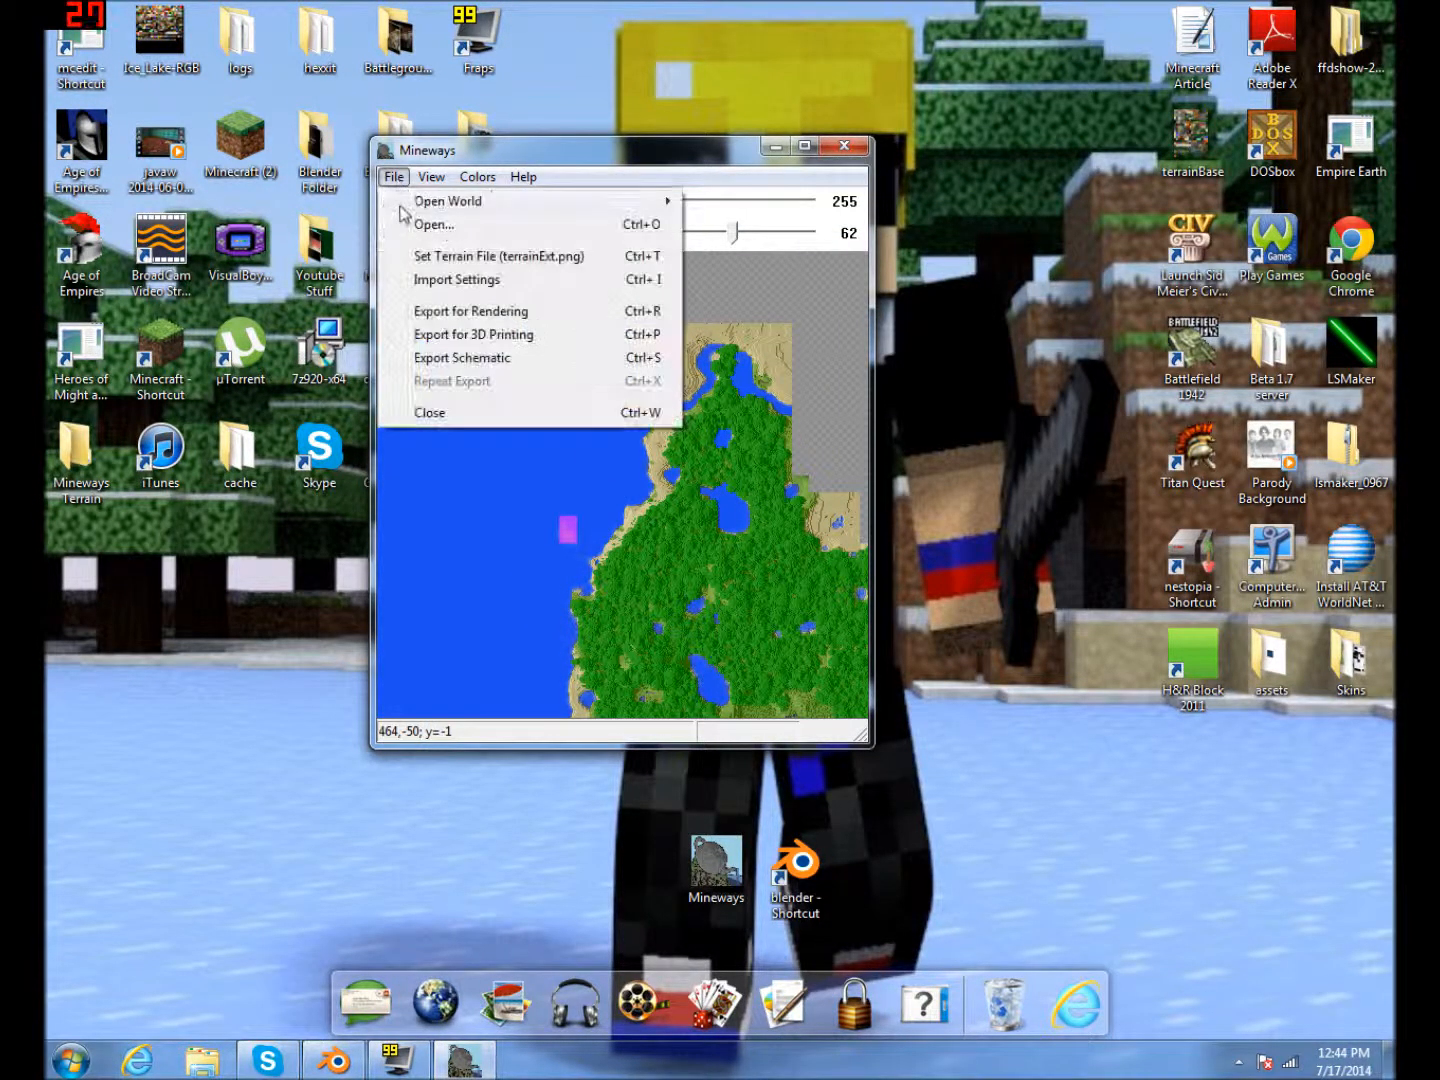
pyautogui.click(480, 282)
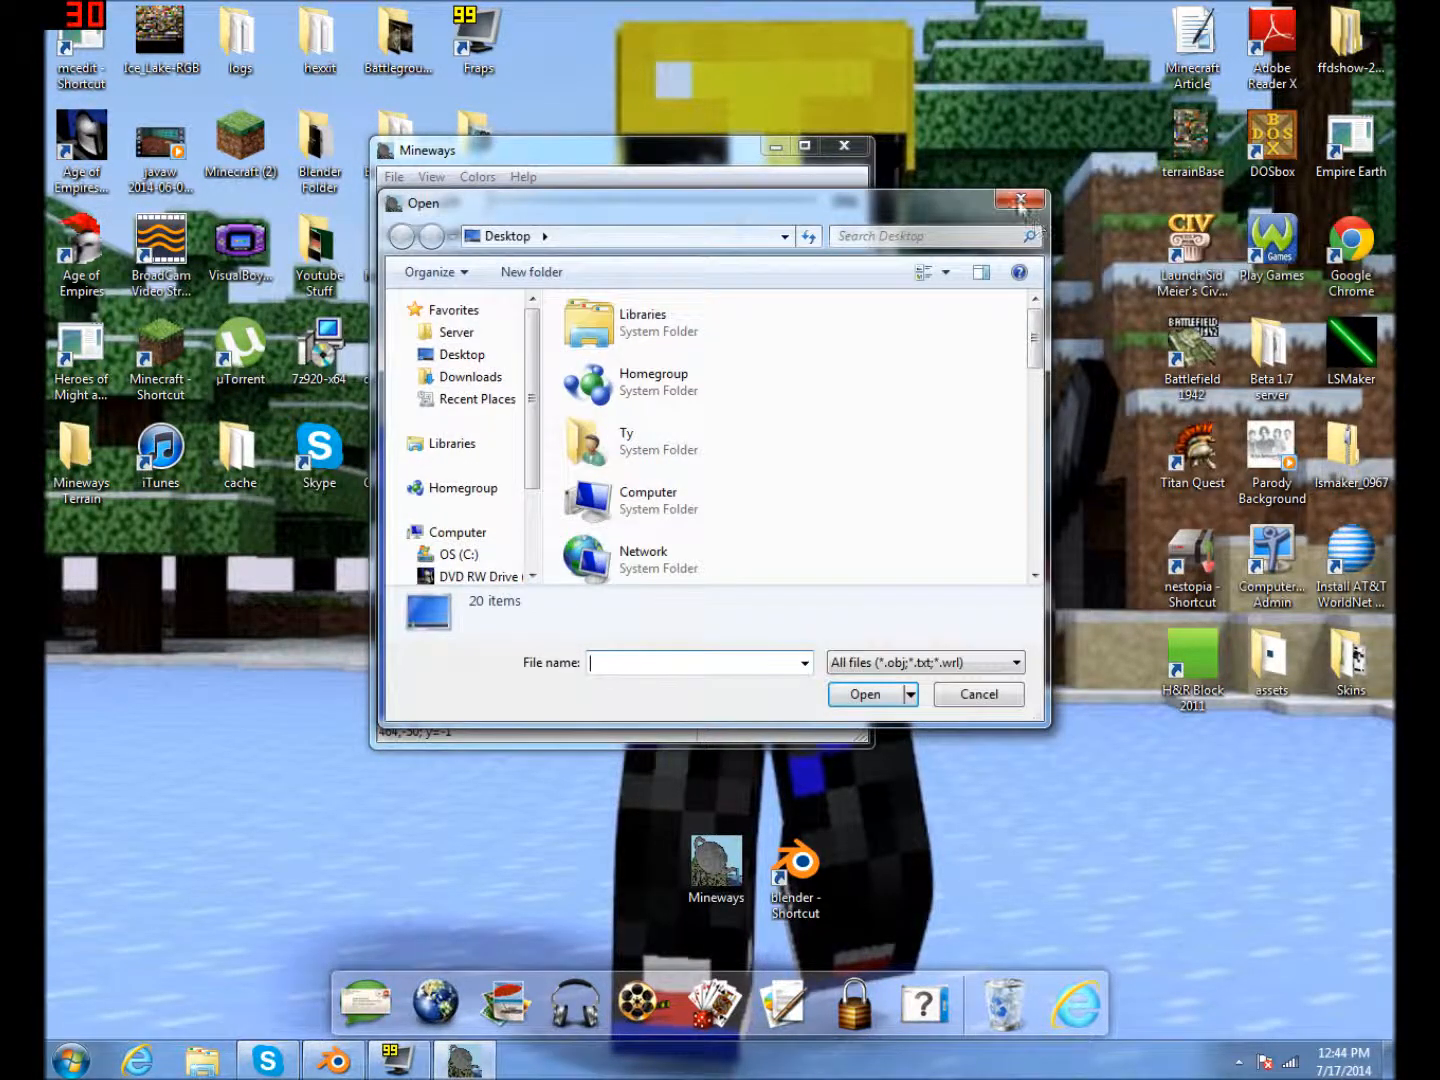
pyautogui.click(1021, 201)
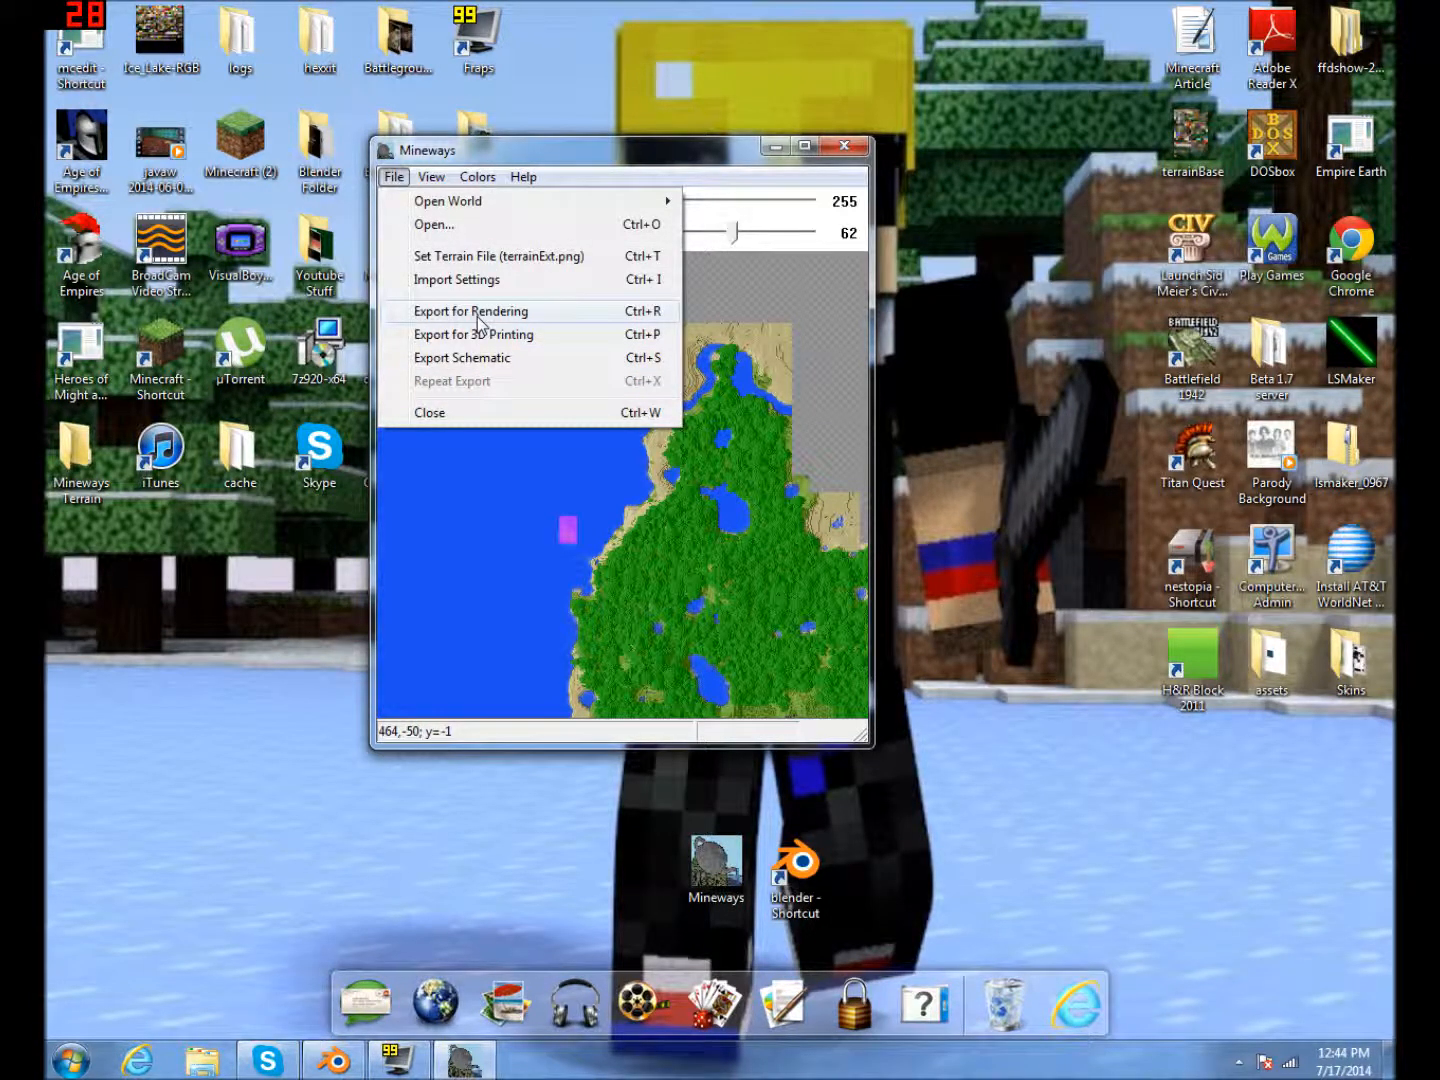
# Step: Export the selection for rendering as OBJ file Desert Island, enabling air-bubble filling, floating-object deletion and snow melting, with entrance sealing and tunnel filling off
pyautogui.click(479, 321)
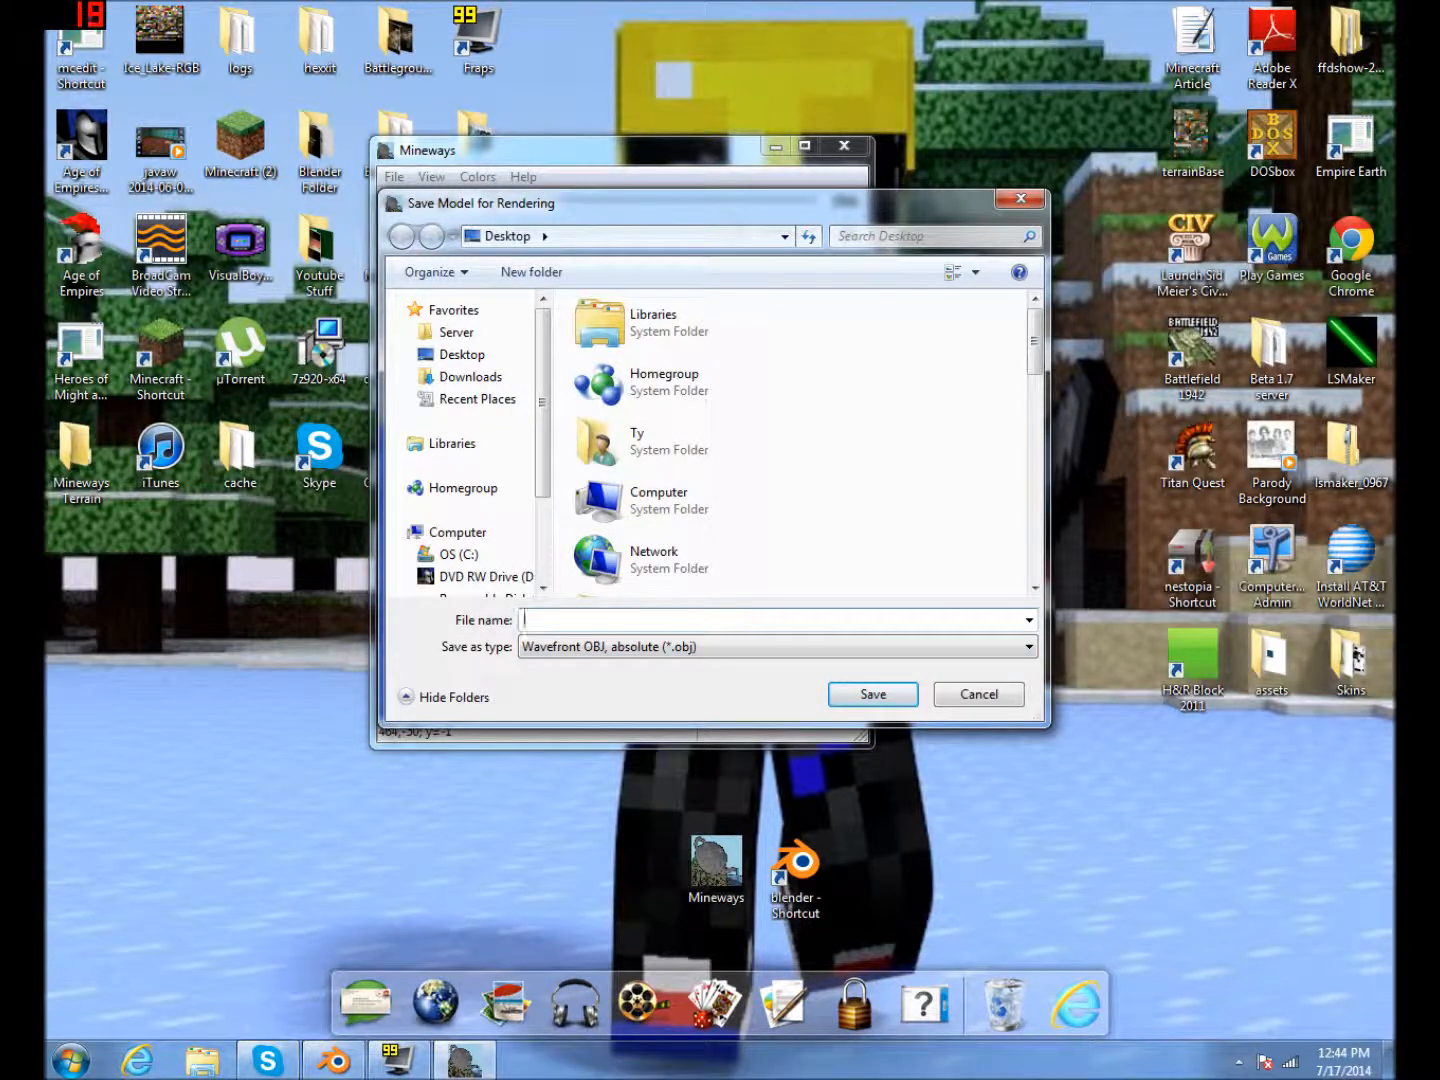
pyautogui.write('Desert Island')
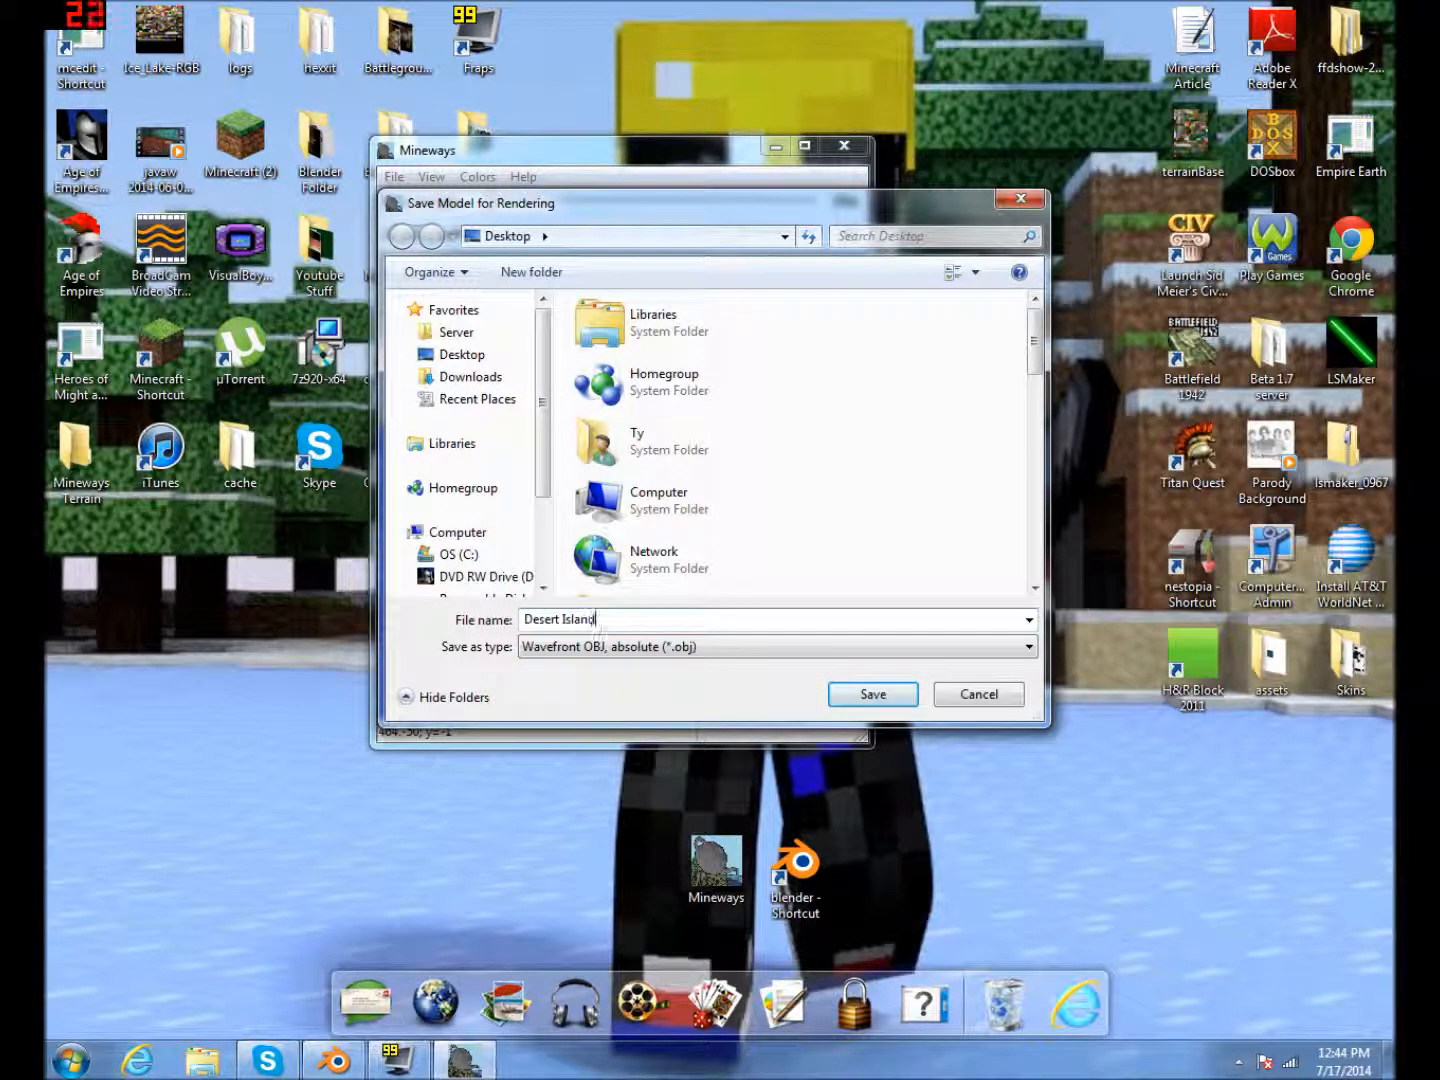
pyautogui.click(886, 695)
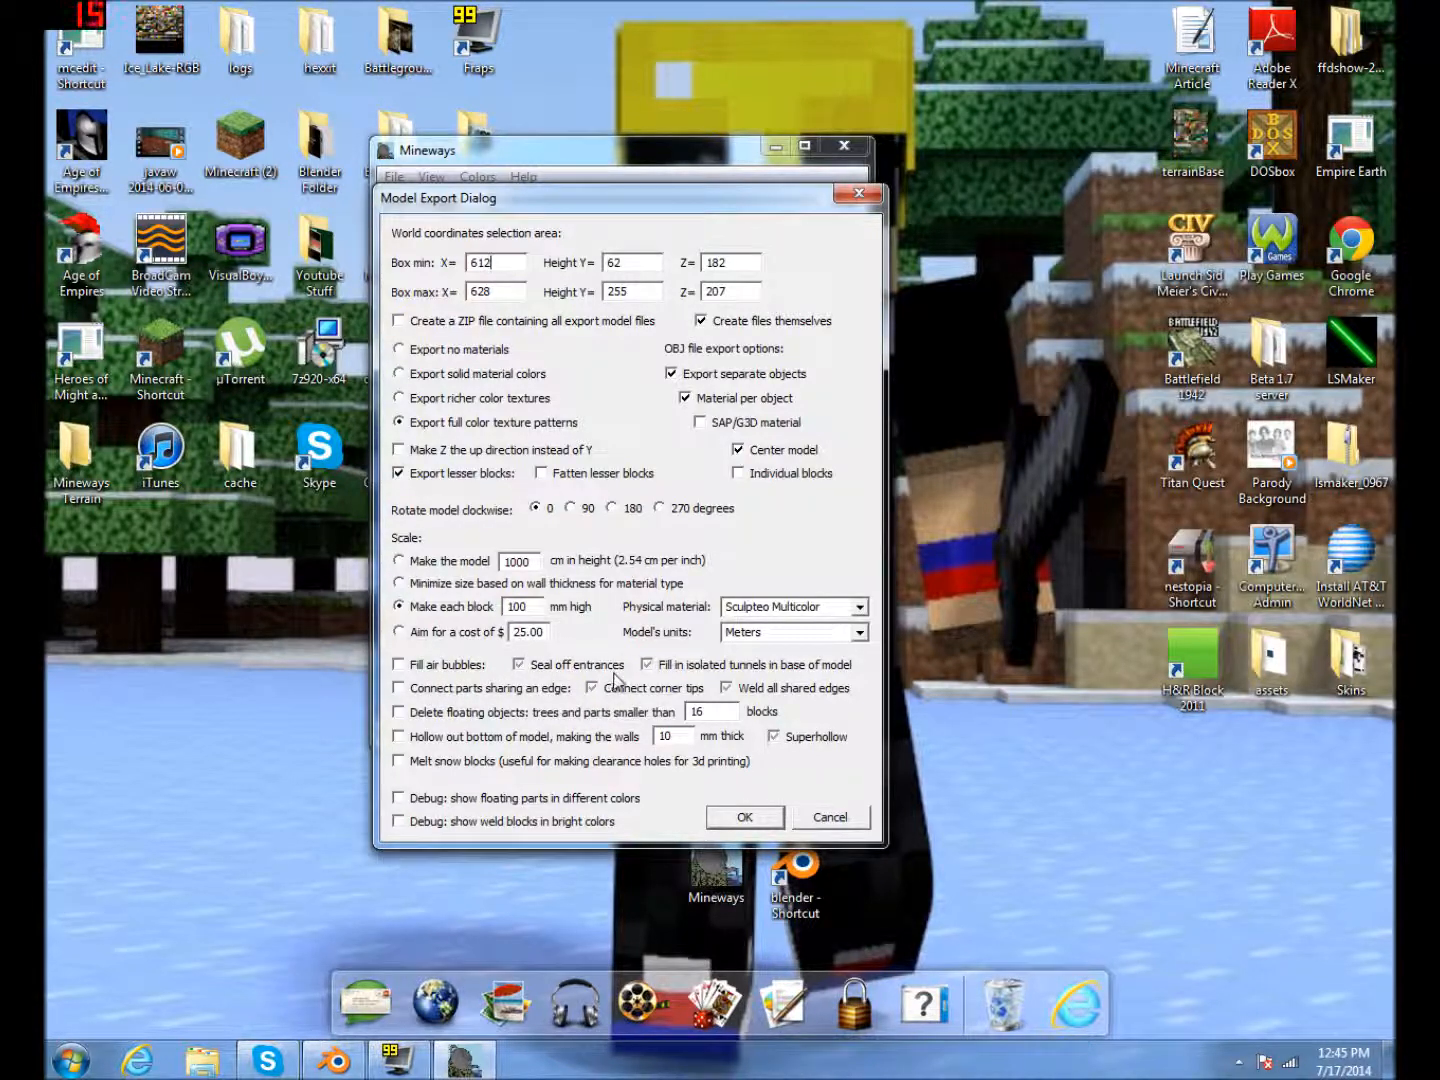
pyautogui.click(416, 669)
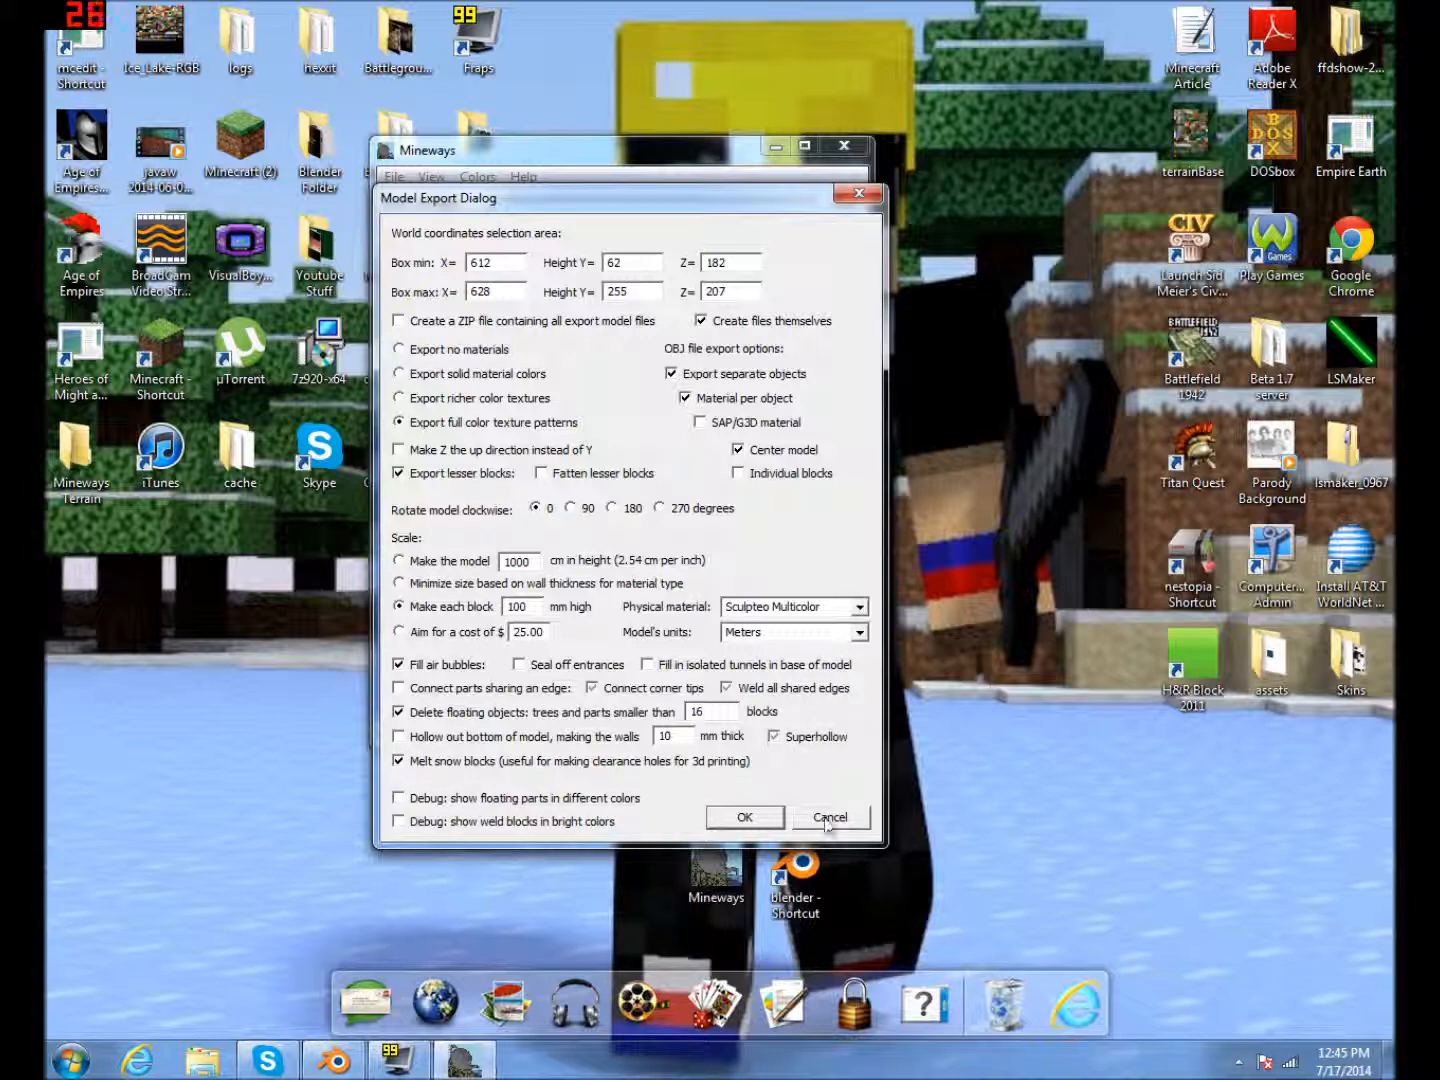
pyautogui.click(745, 817)
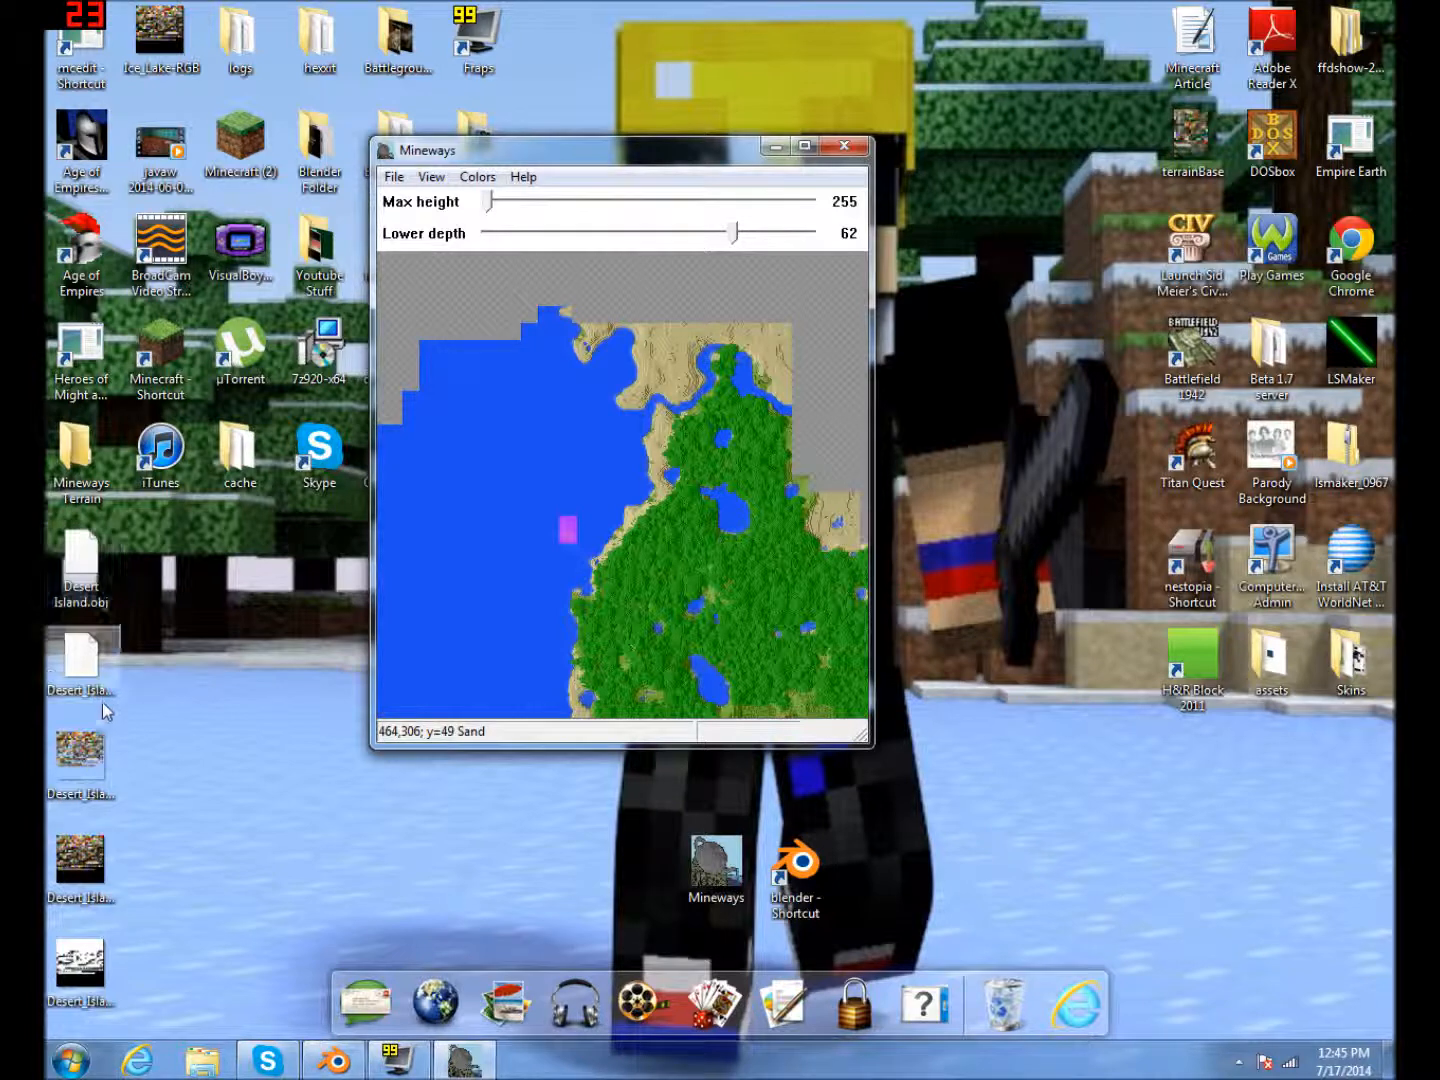
# Step: Close Mineways, switch to Blender and import Desert Island.obj from the Desktop as a Wavefront model
pyautogui.click(845, 148)
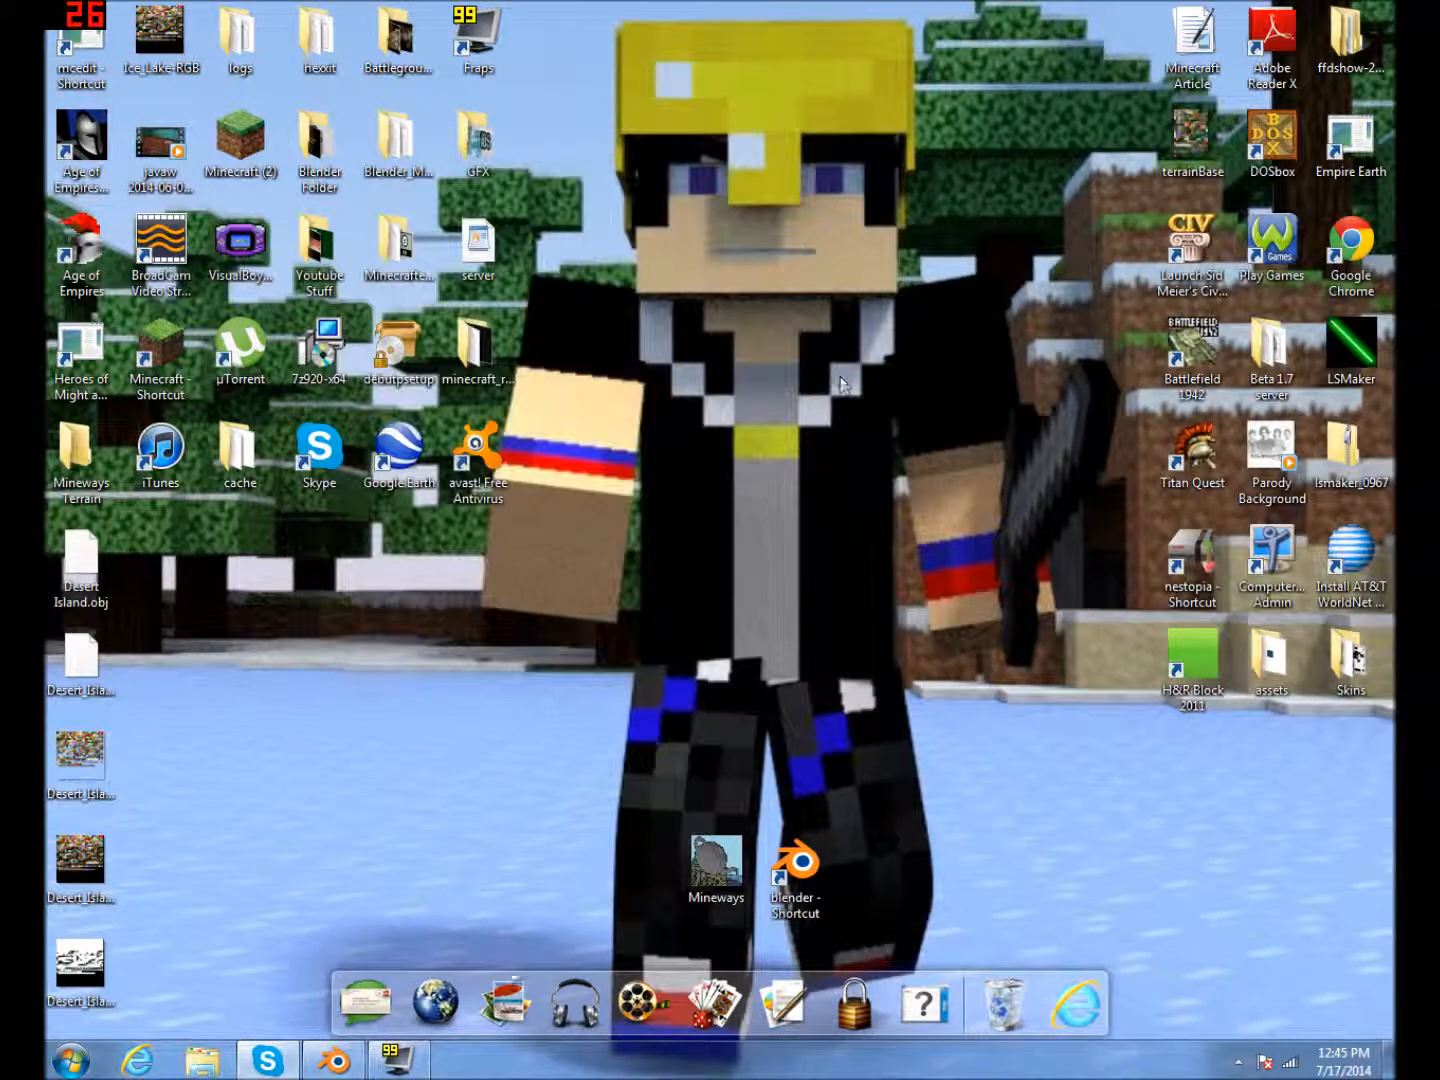
pyautogui.click(334, 1058)
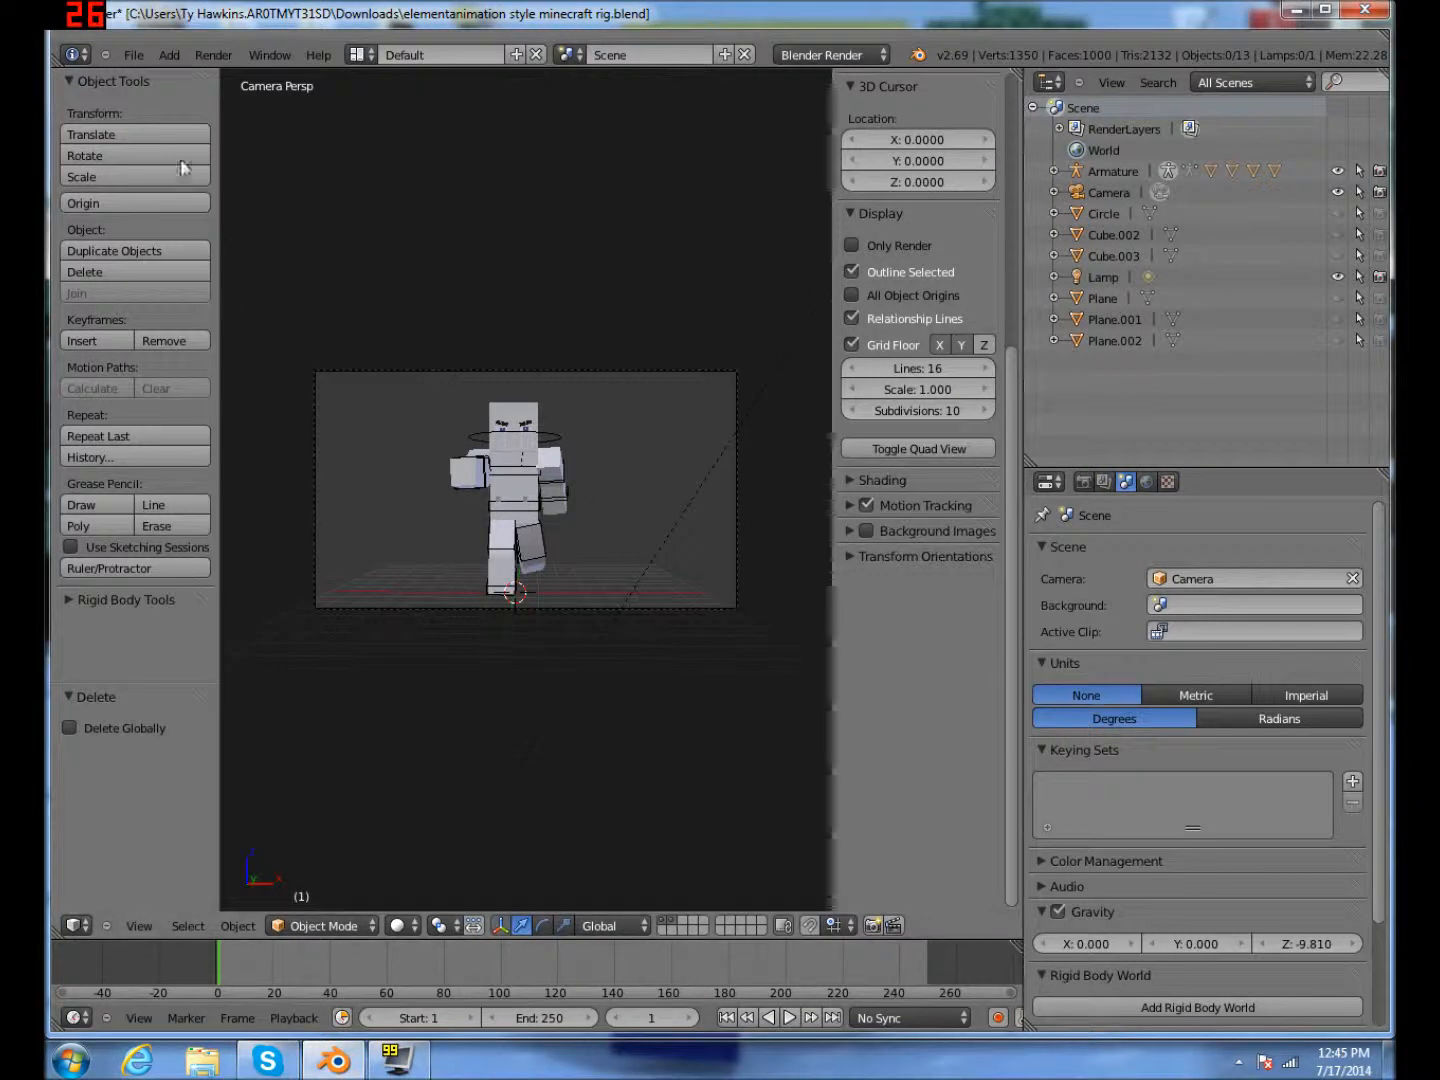
pyautogui.click(133, 55)
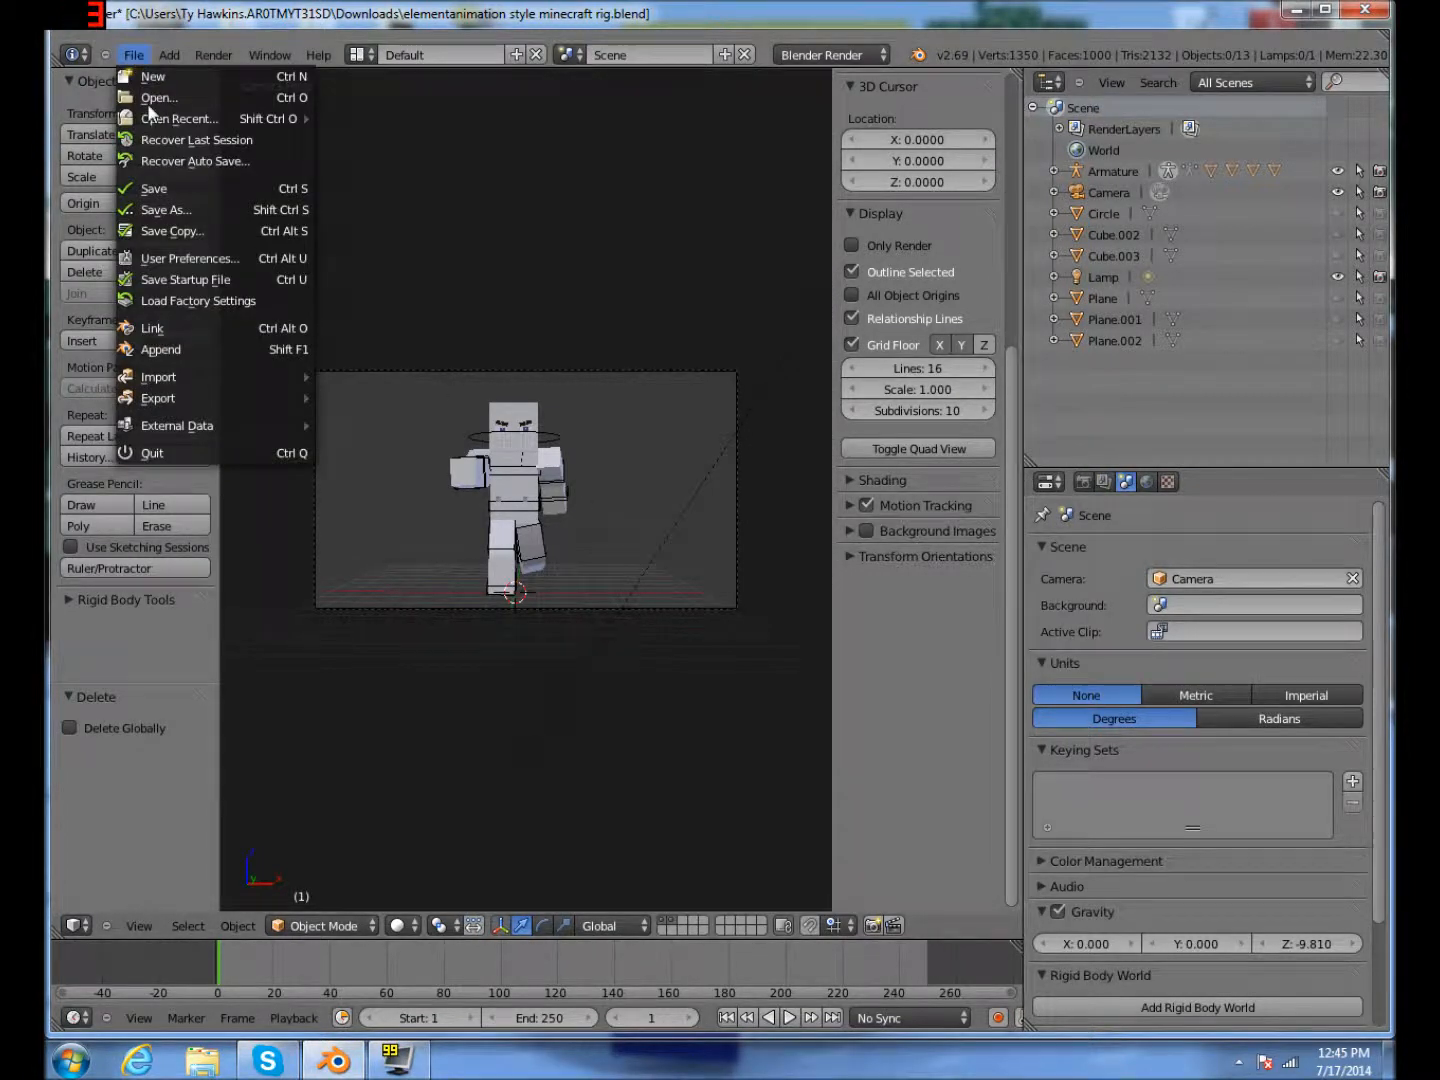
pyautogui.moveTo(210, 378)
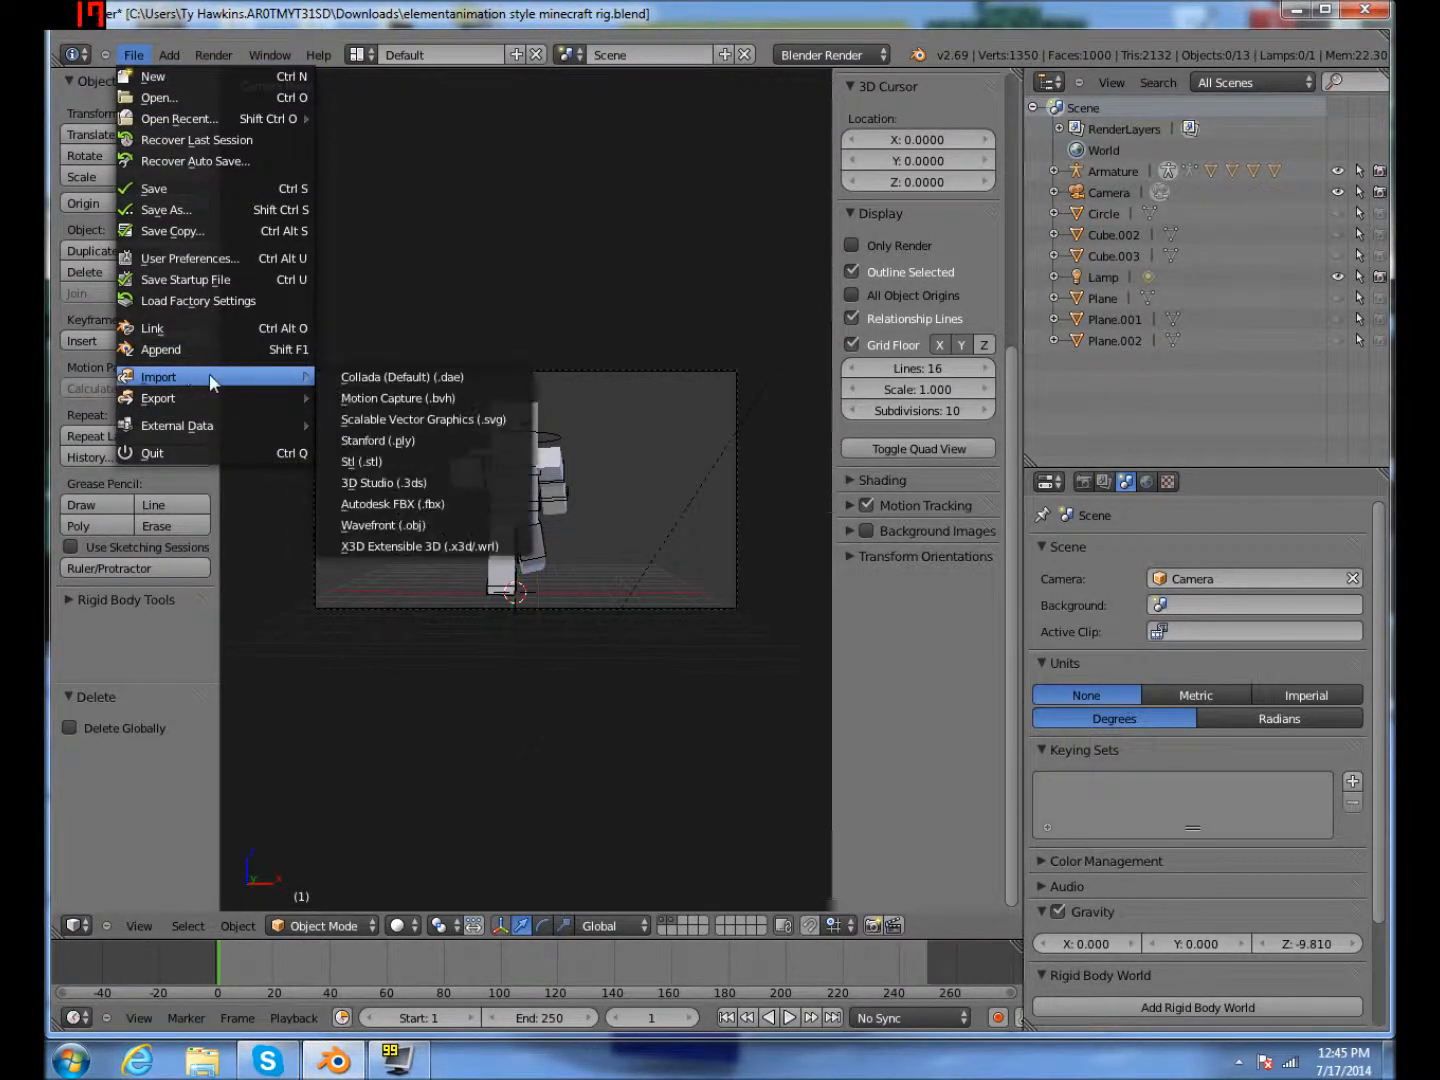
pyautogui.click(422, 528)
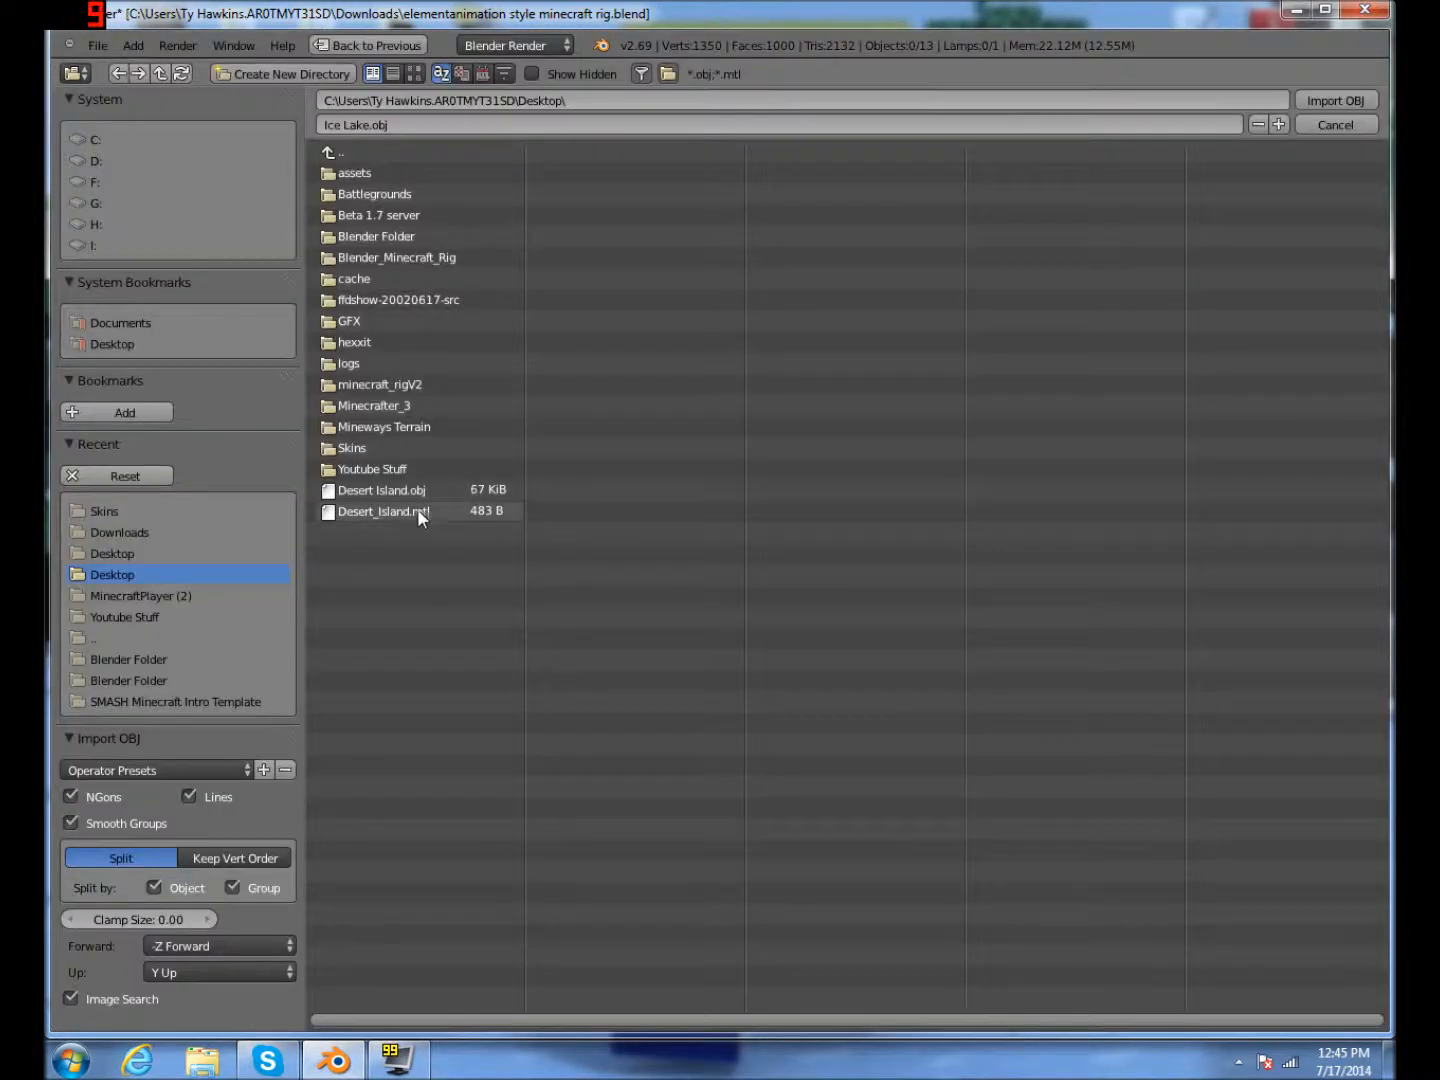
pyautogui.click(436, 489)
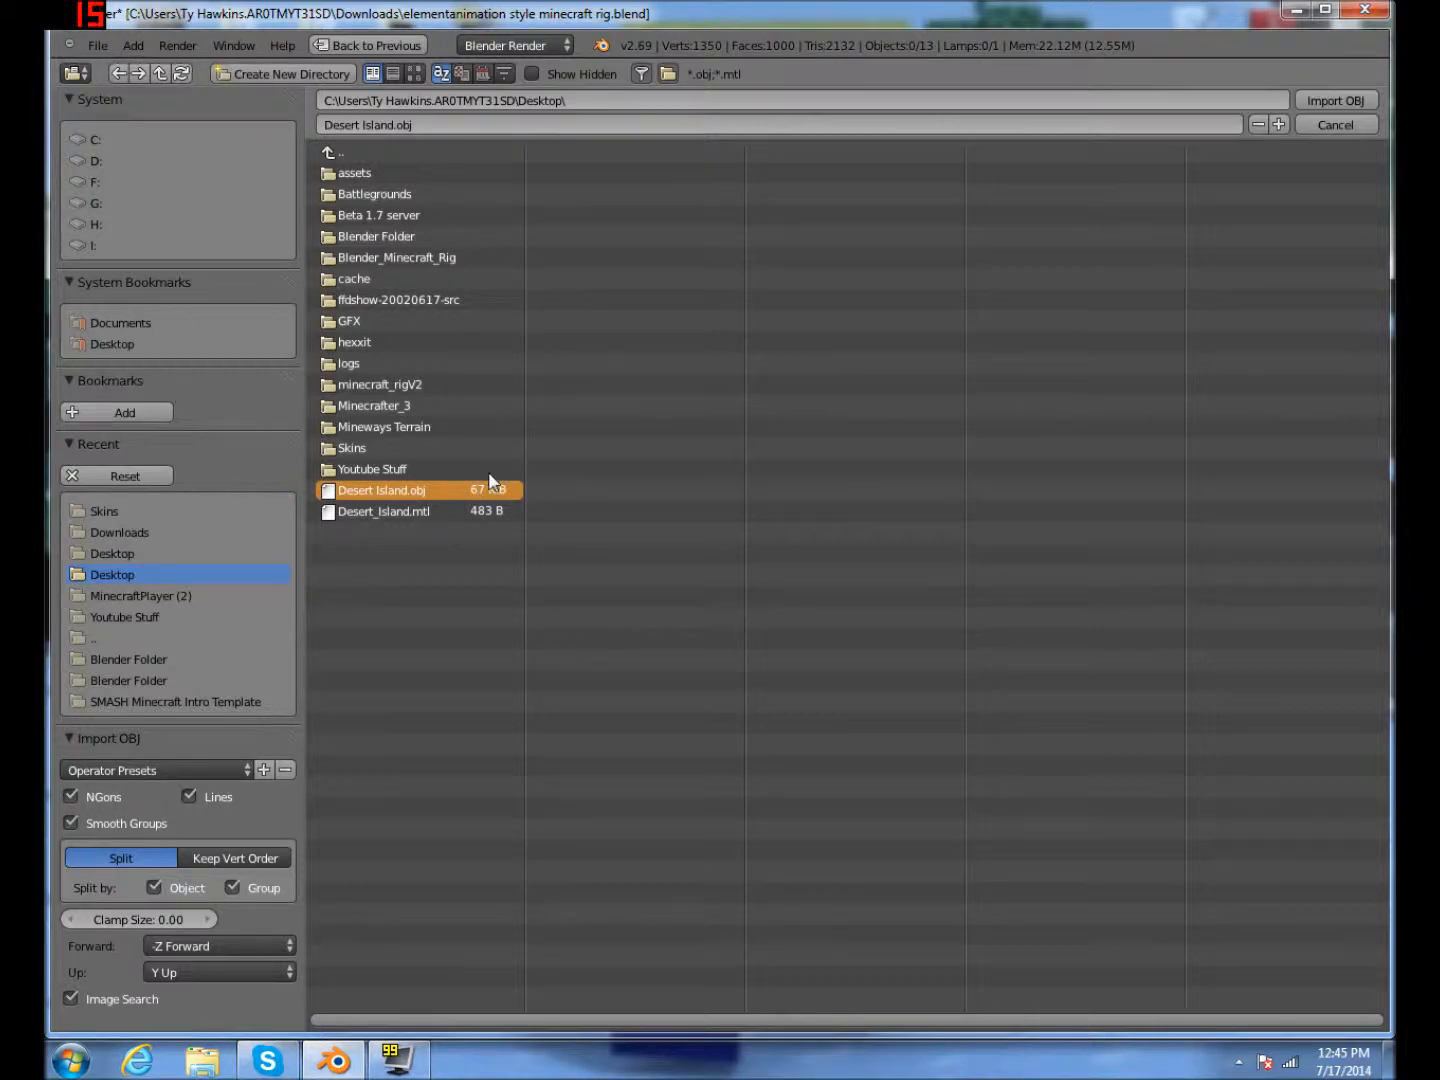
pyautogui.doubleClick(502, 493)
# Step: Enlarge the imported Sand and Stationary_Water terrain in five passes, with a final factor of about 1.73
pyautogui.moveTo(646, 437); pyautogui.dragTo(425, 465, button='middle')
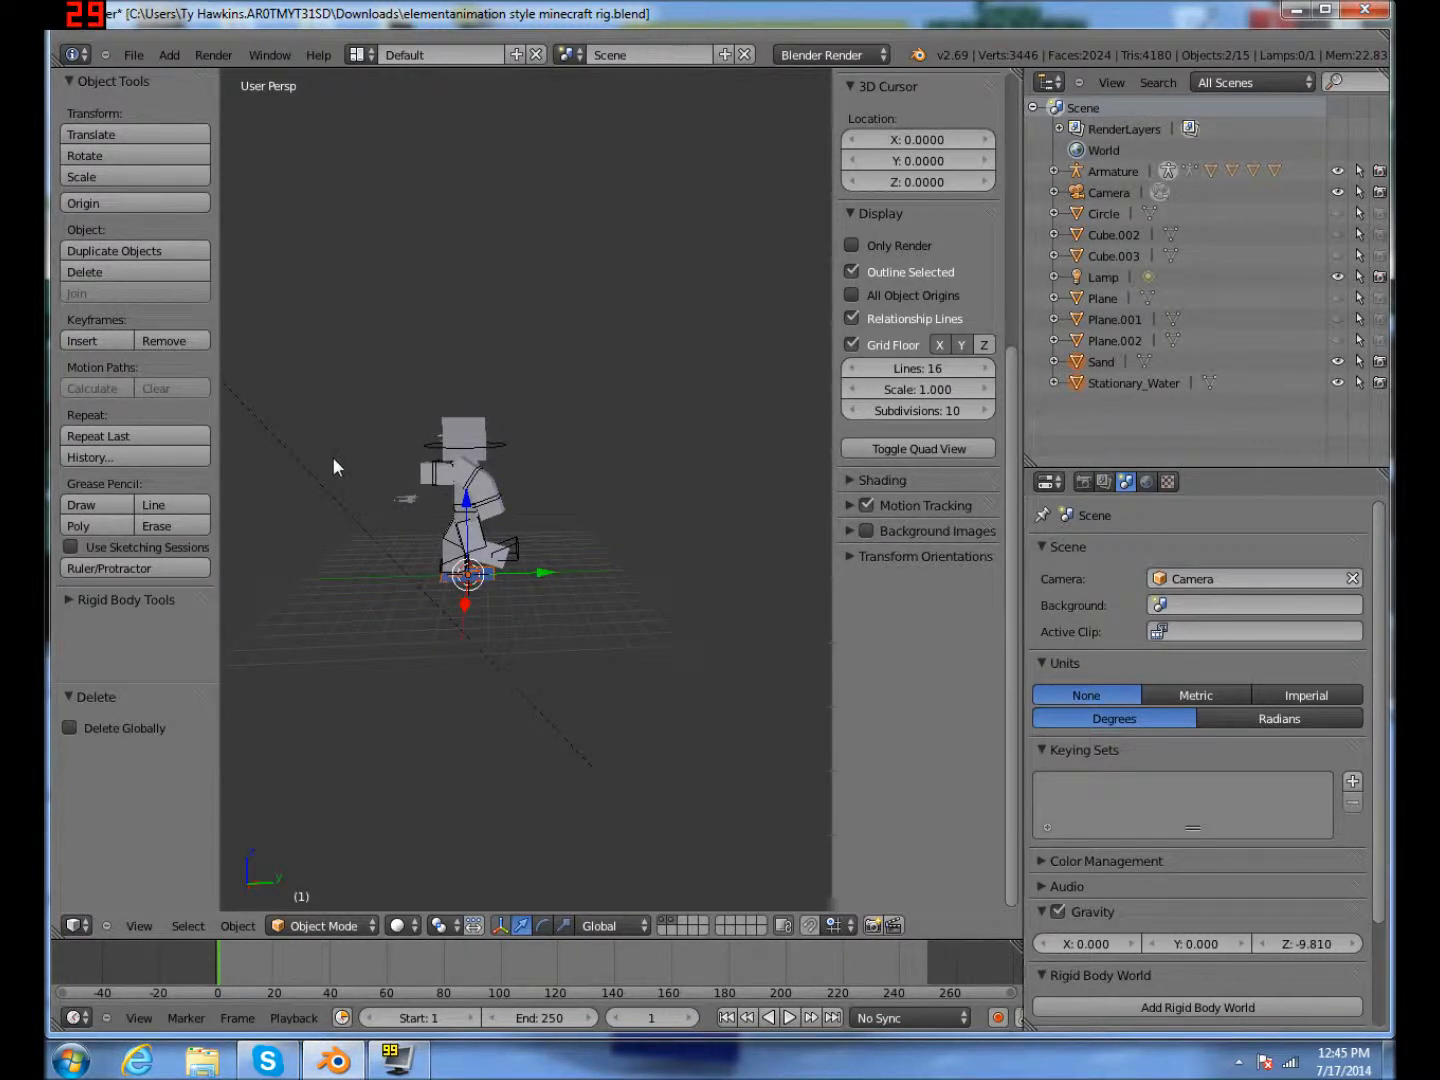
pyautogui.press('s')
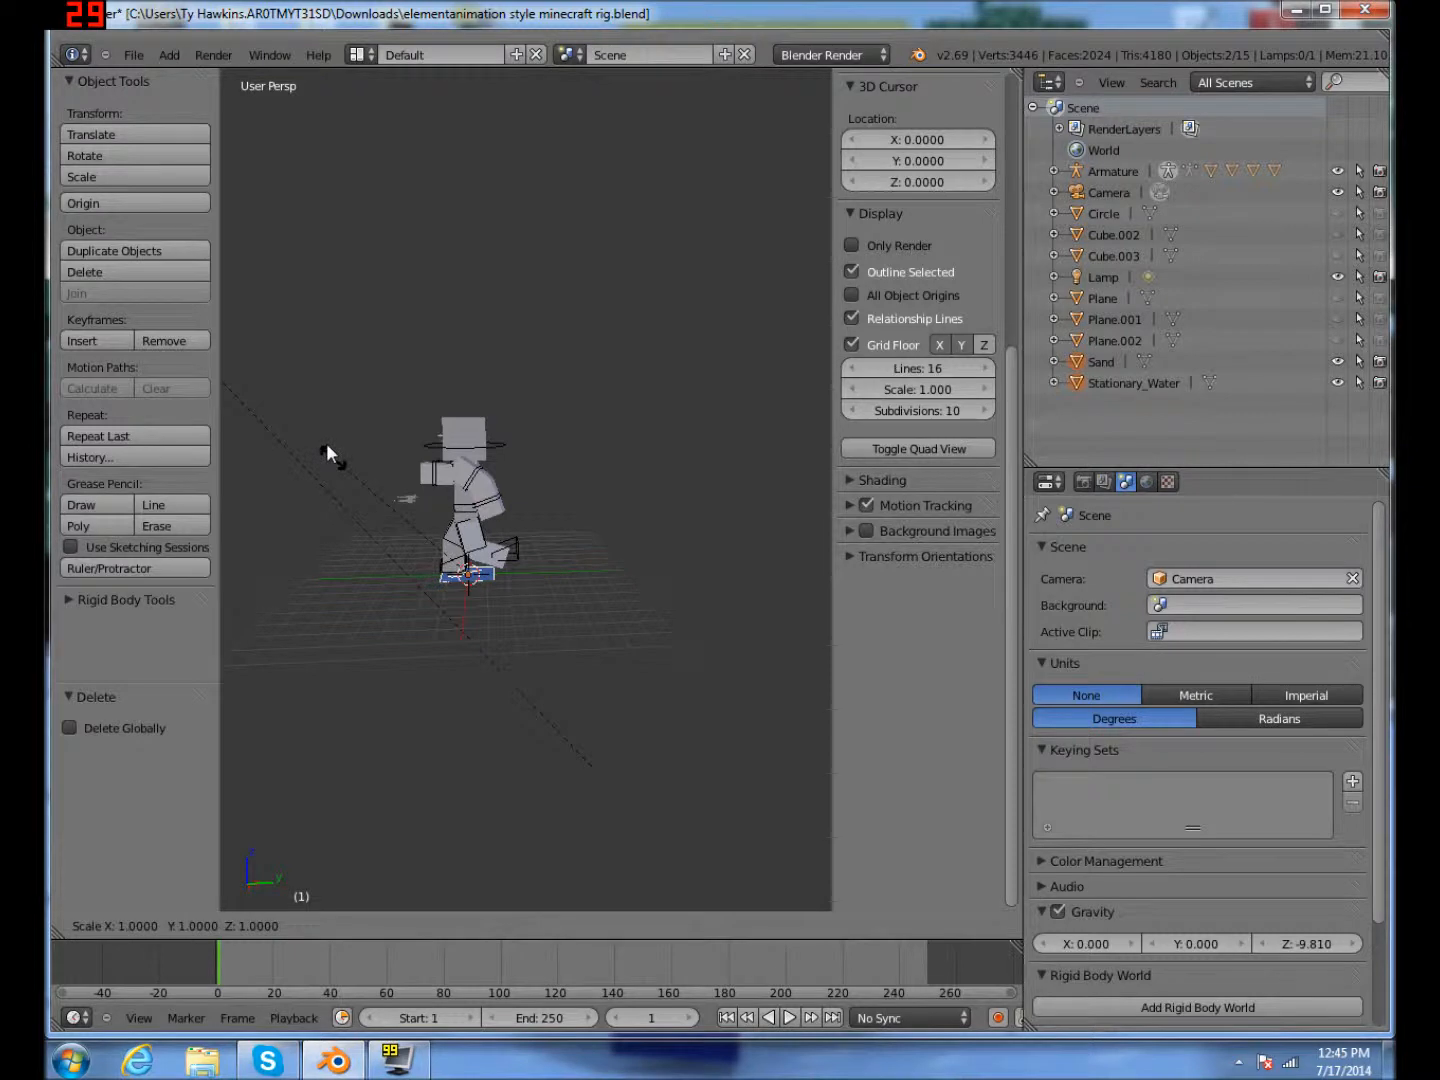
pyautogui.click(259, 131)
pyautogui.press('s')
pyautogui.click(640, 264)
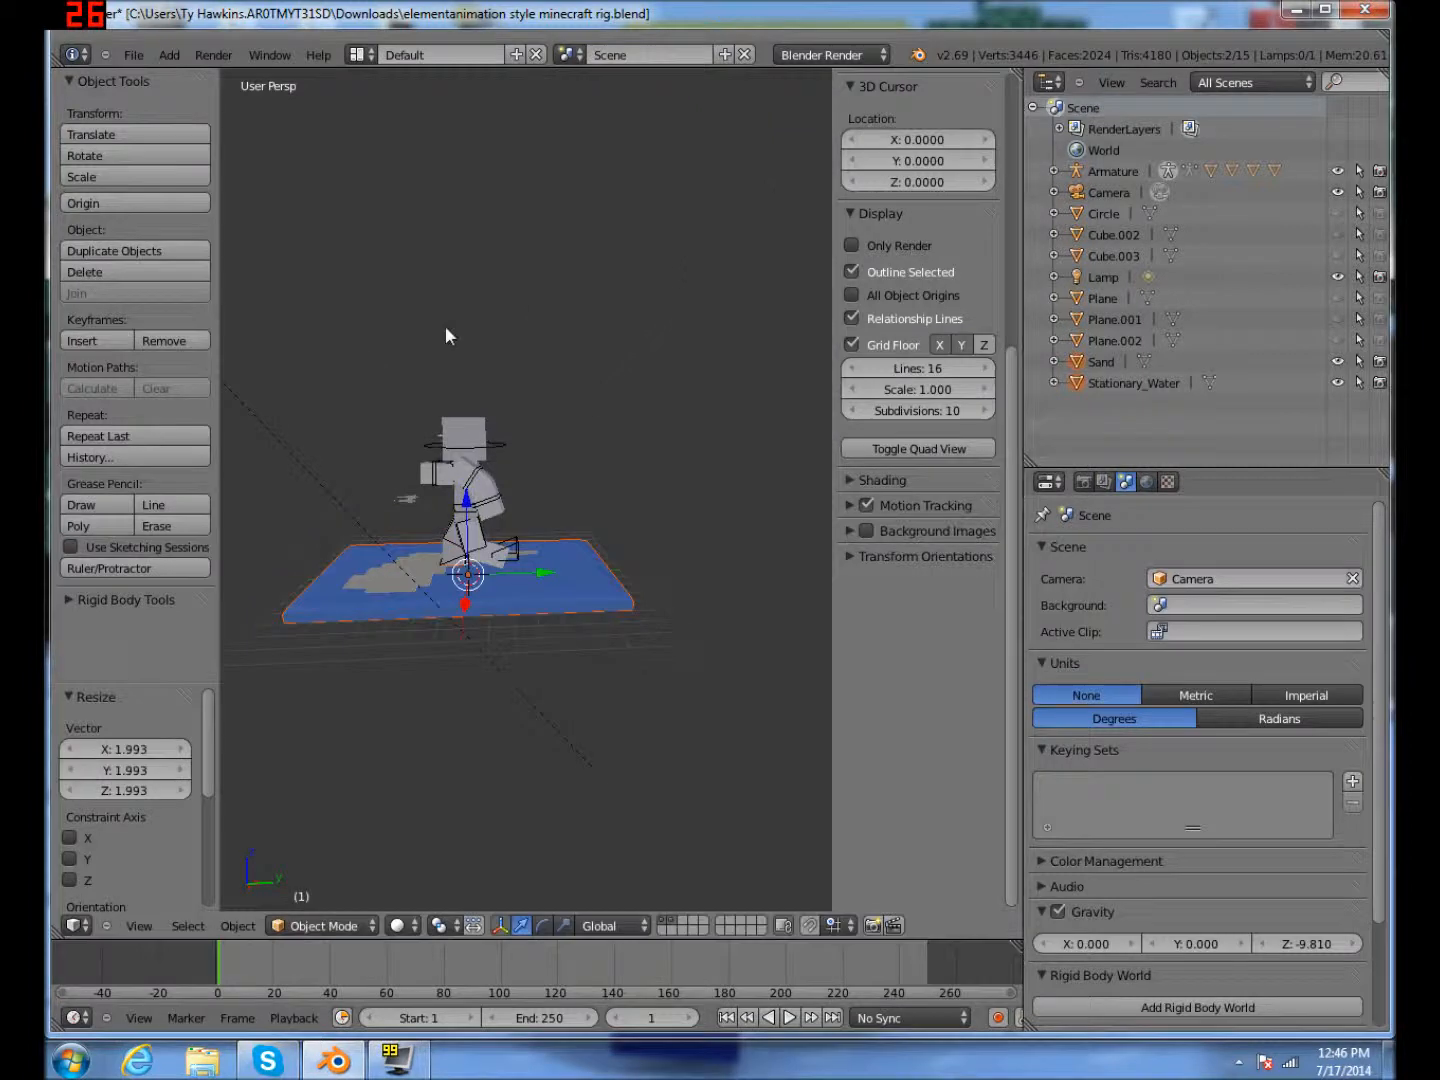
pyautogui.press('s')
pyautogui.click(631, 118)
pyautogui.press('s')
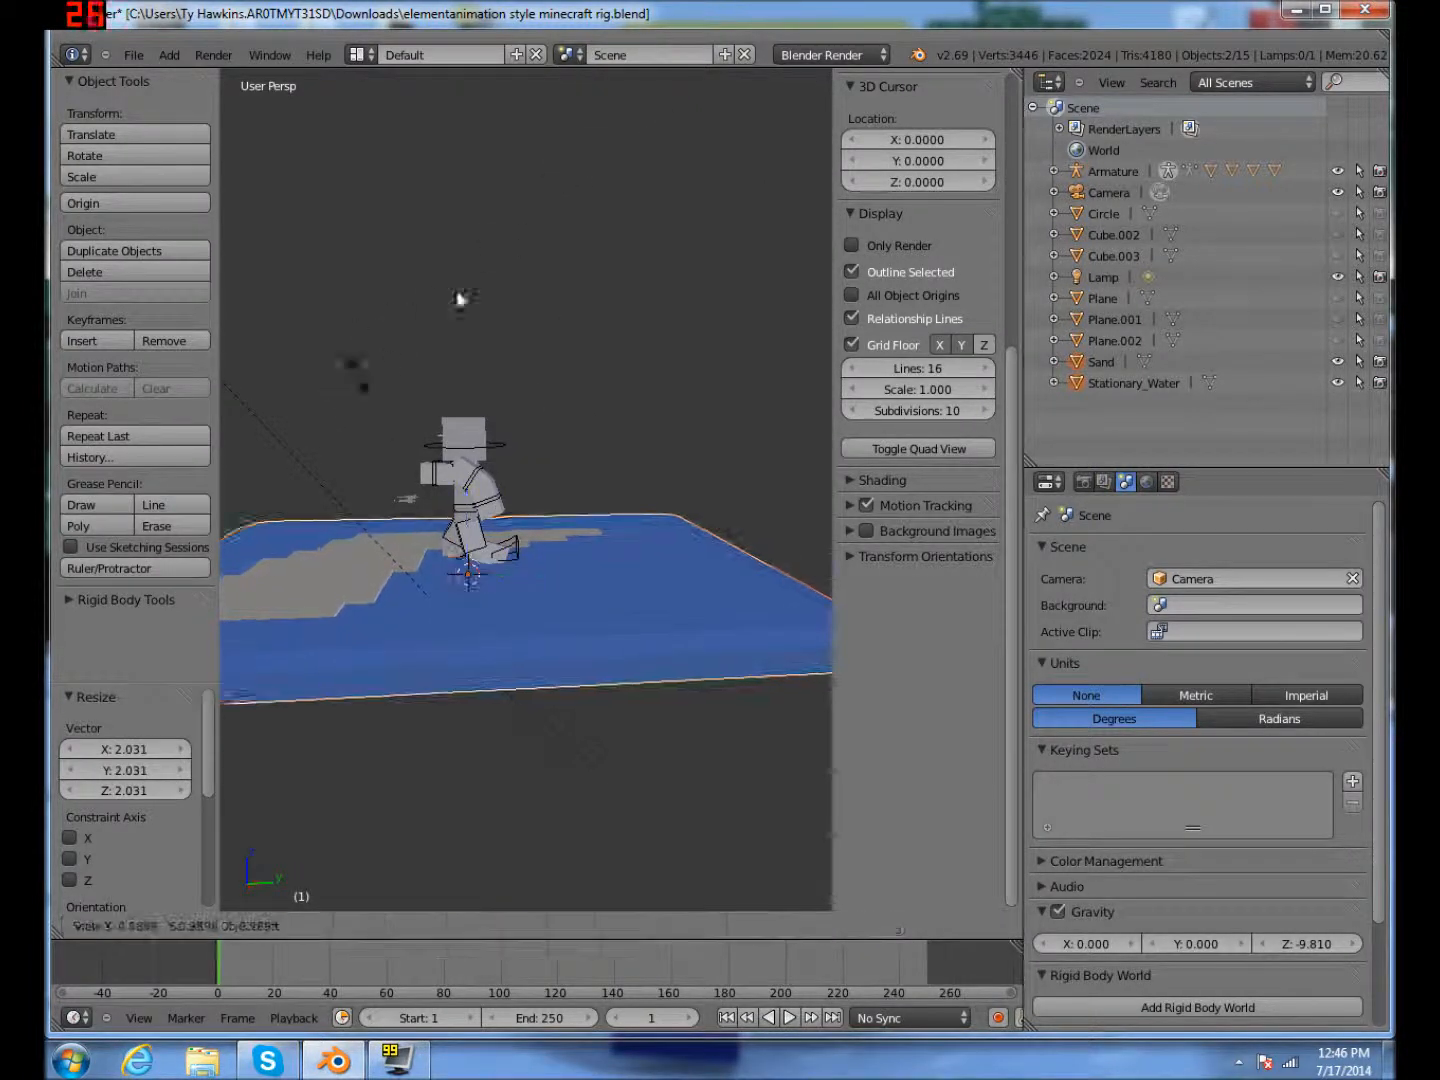
pyautogui.click(838, 70)
pyautogui.press('s')
pyautogui.click(582, 194)
# Step: Scale the terrain down by a factor of about 0.154
pyautogui.moveTo(581, 193); pyautogui.dragTo(382, 275, button='middle')
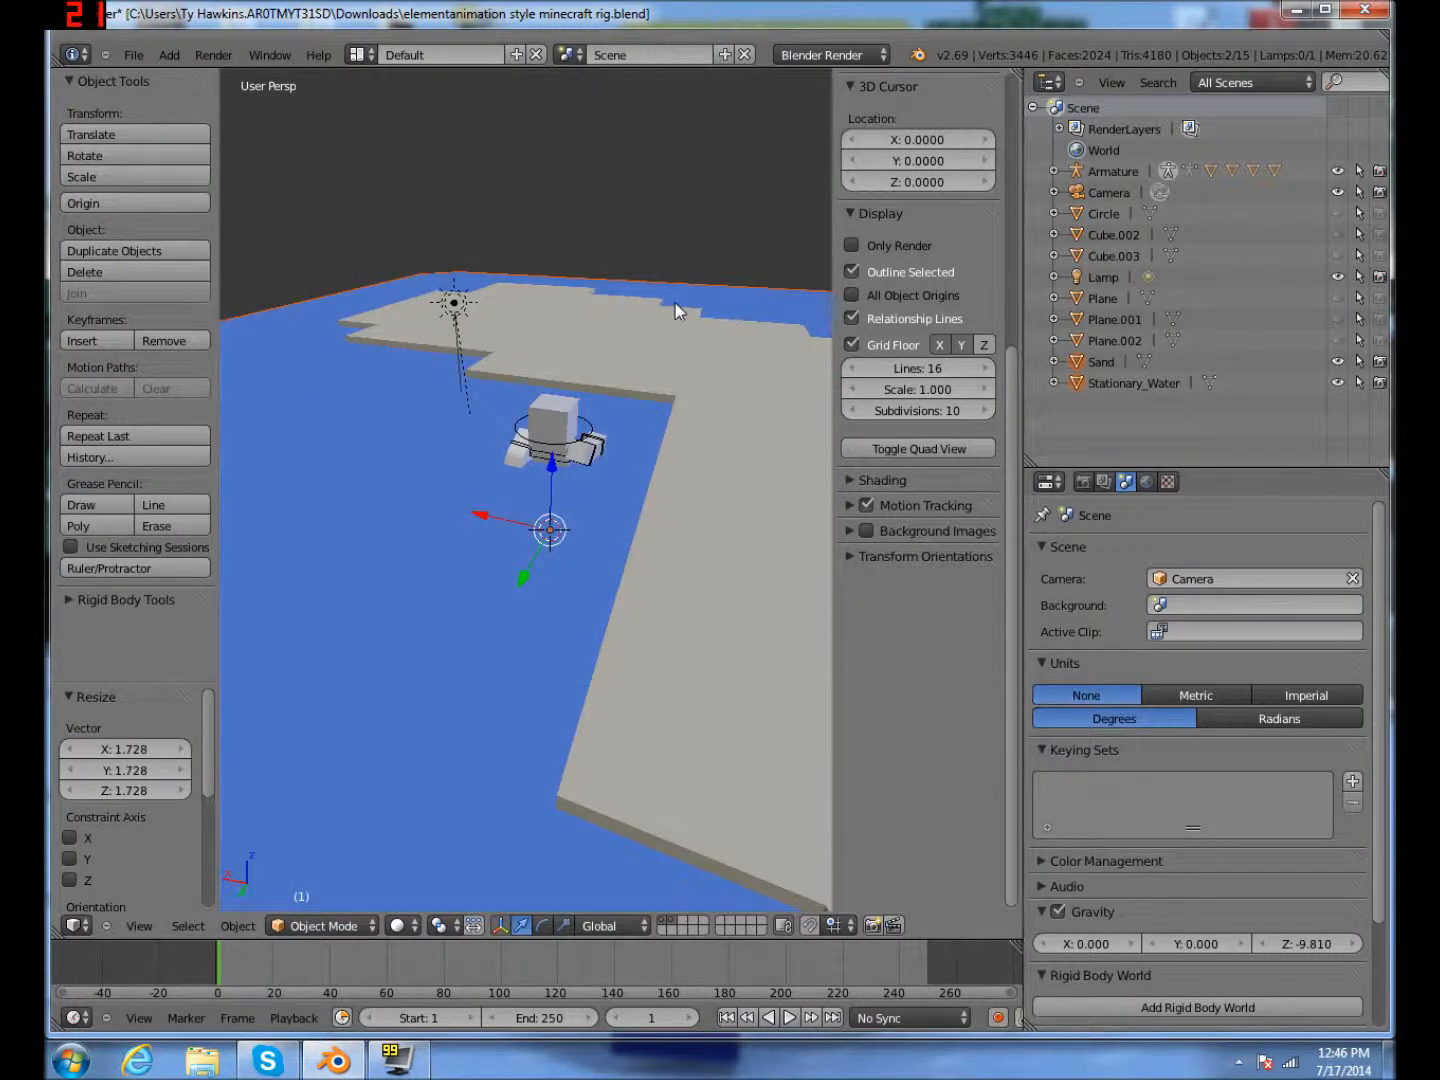
pyautogui.press('s')
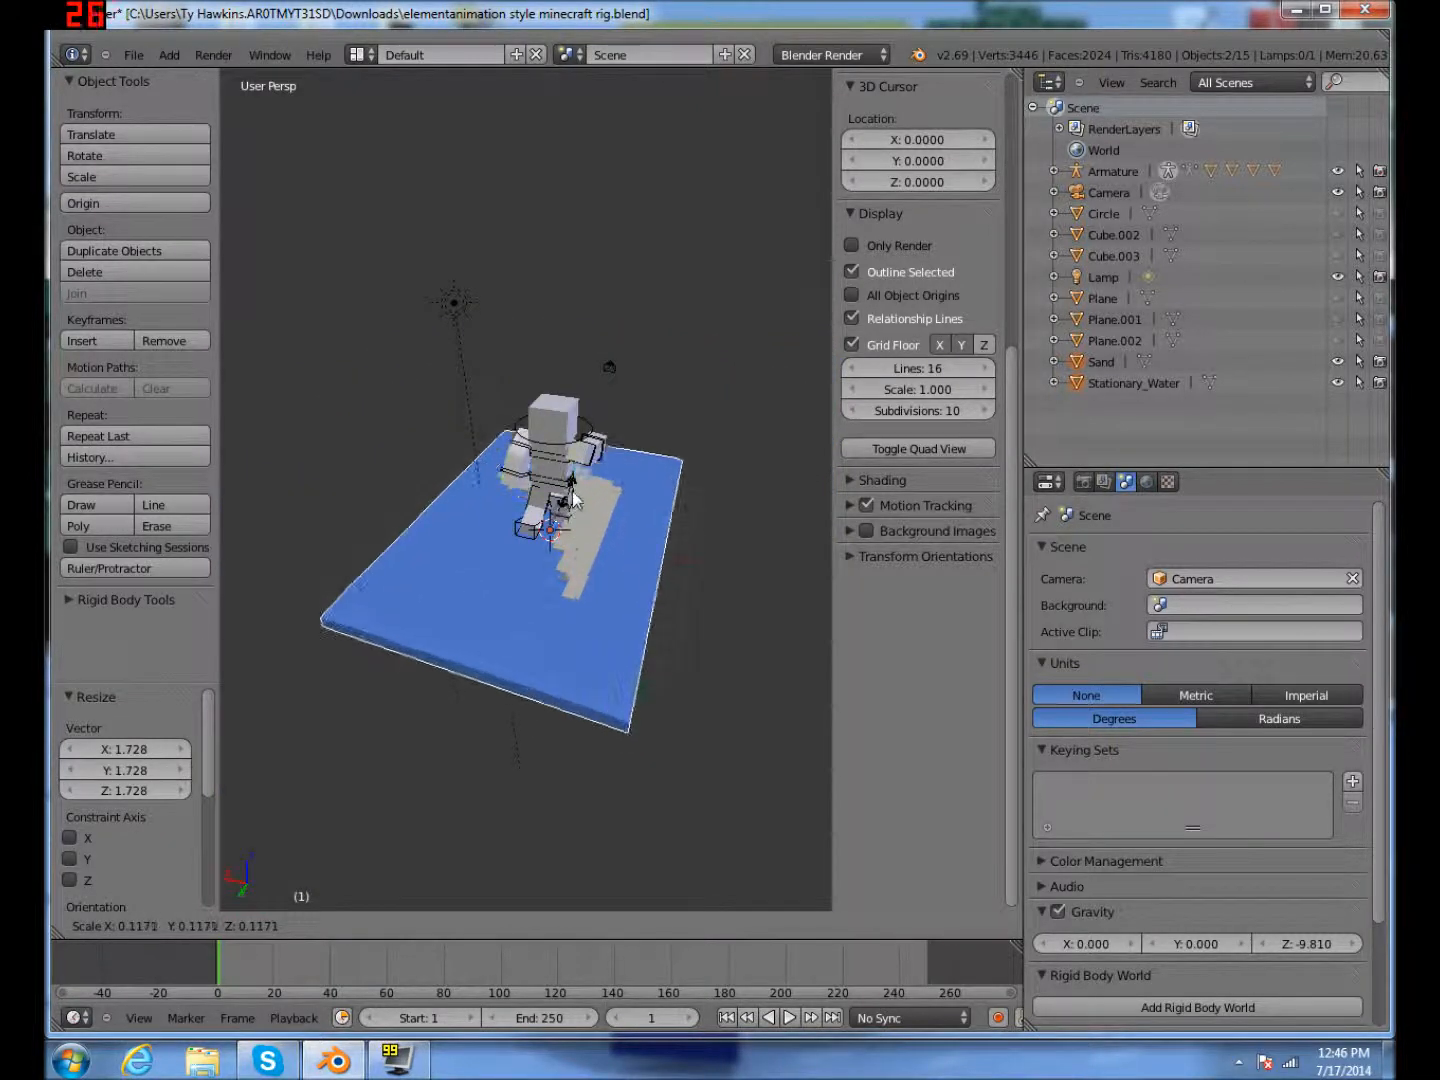
pyautogui.click(563, 507)
# Step: Select the character's armature, switch it from Pose Mode to Object Mode and scale it by about 0.277
pyautogui.moveTo(646, 456); pyautogui.dragTo(582, 446, button='middle')
pyautogui.rightClick(548, 474)
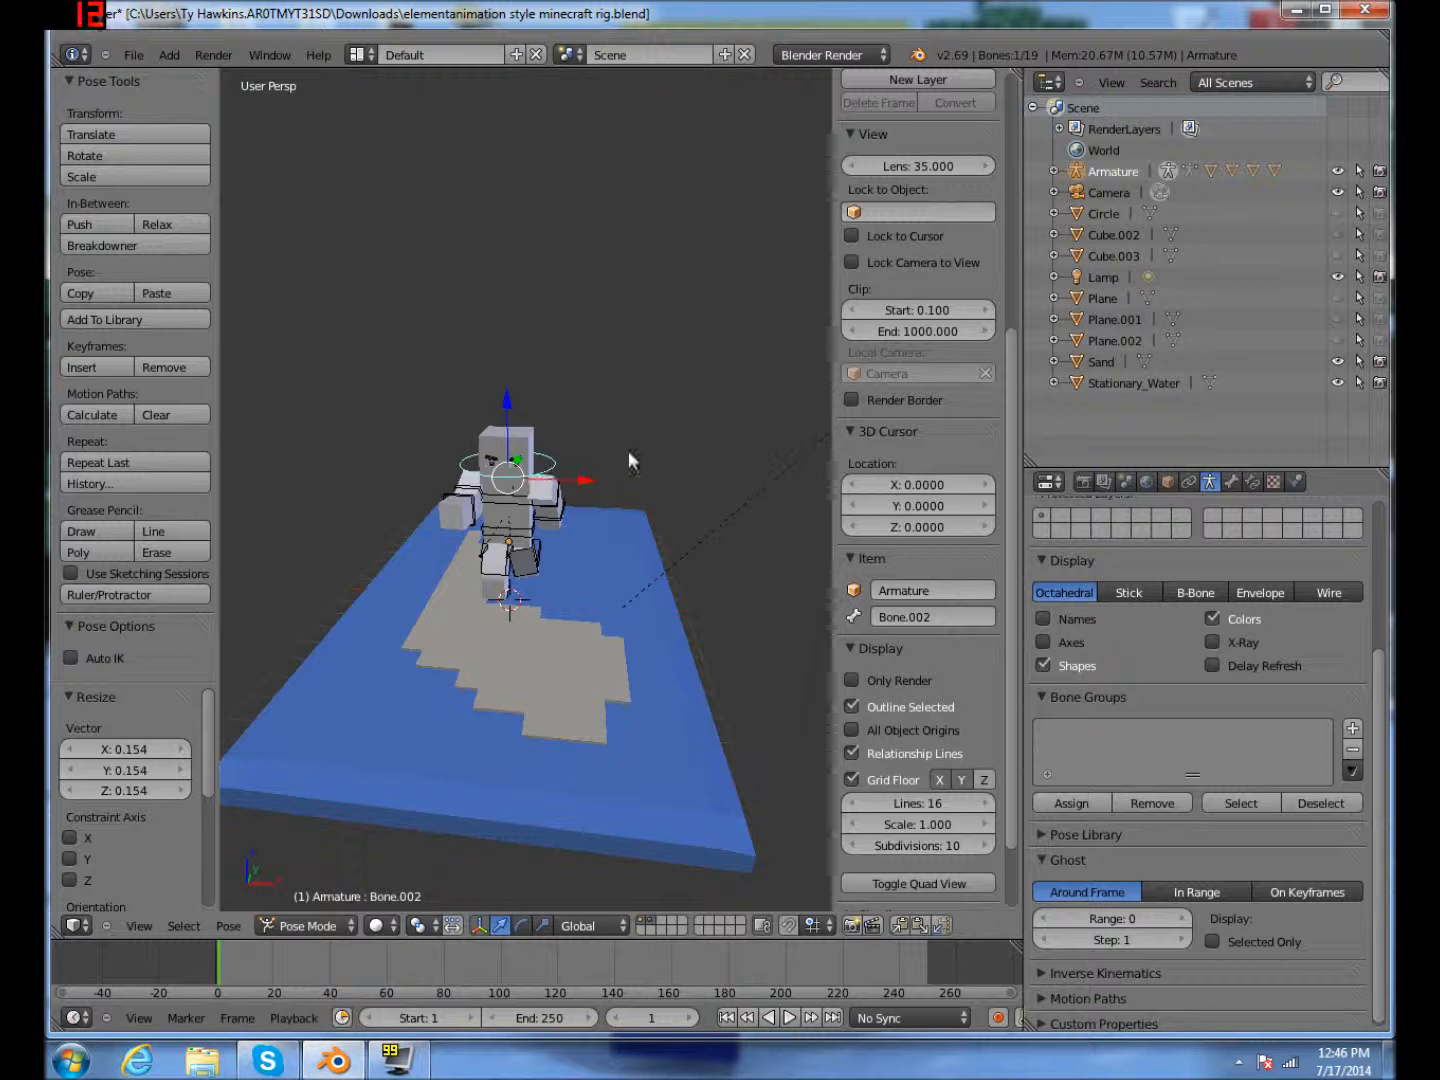
pyautogui.rightClick(553, 515)
pyautogui.rightClick(510, 472)
pyautogui.click(337, 928)
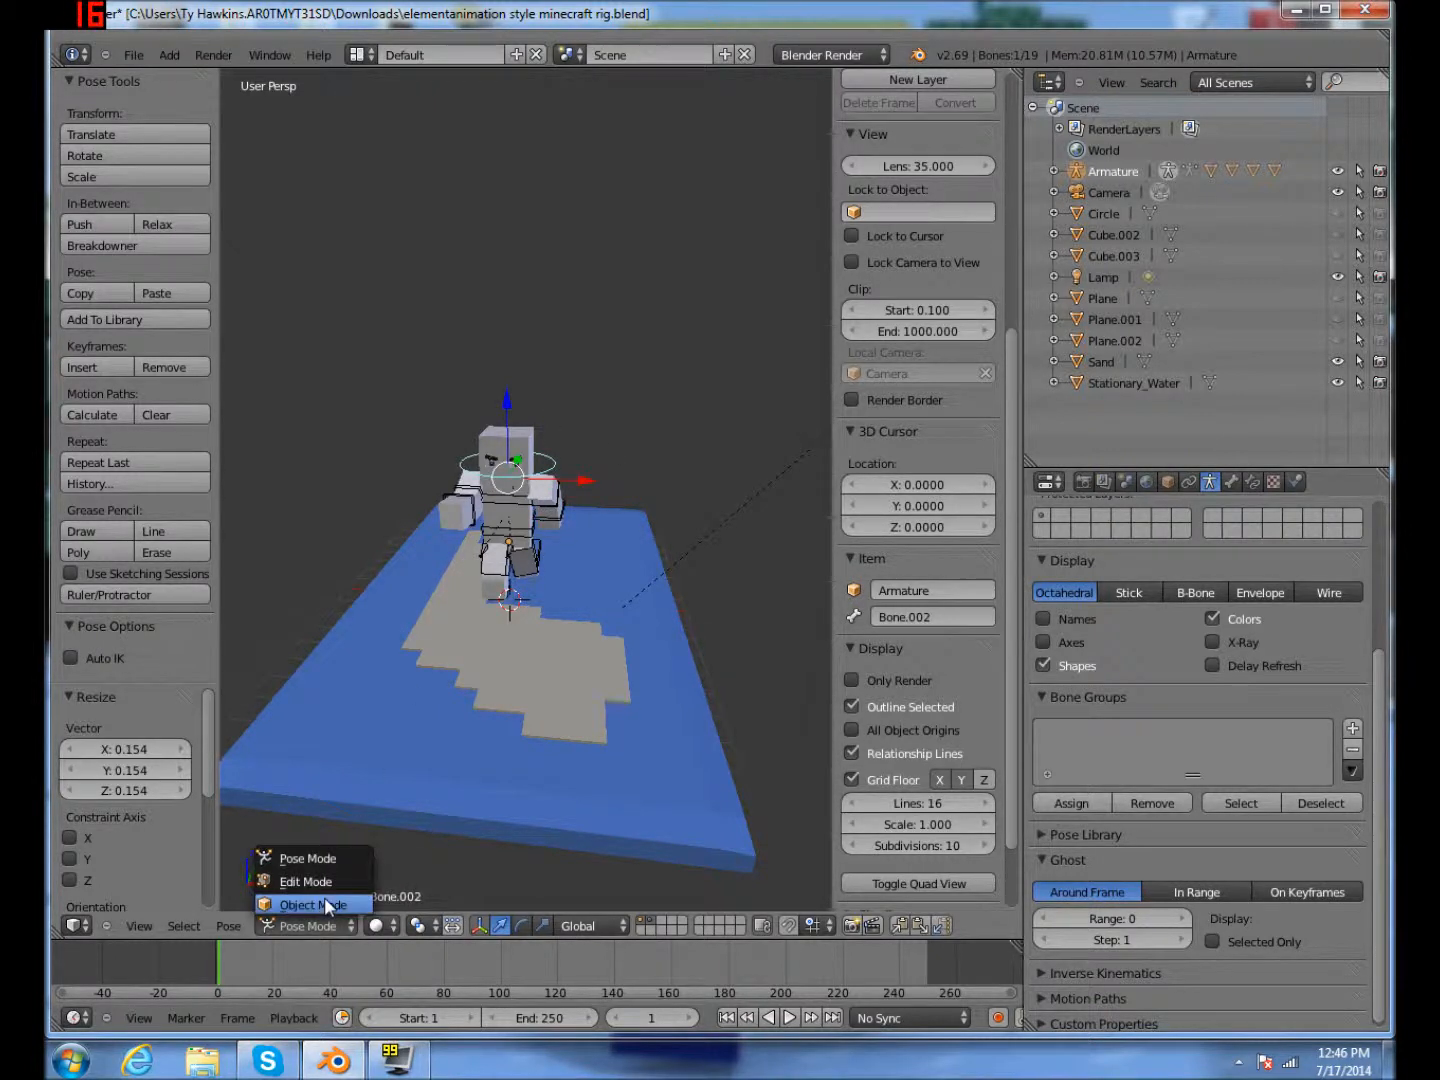
pyautogui.click(324, 900)
pyautogui.press('s')
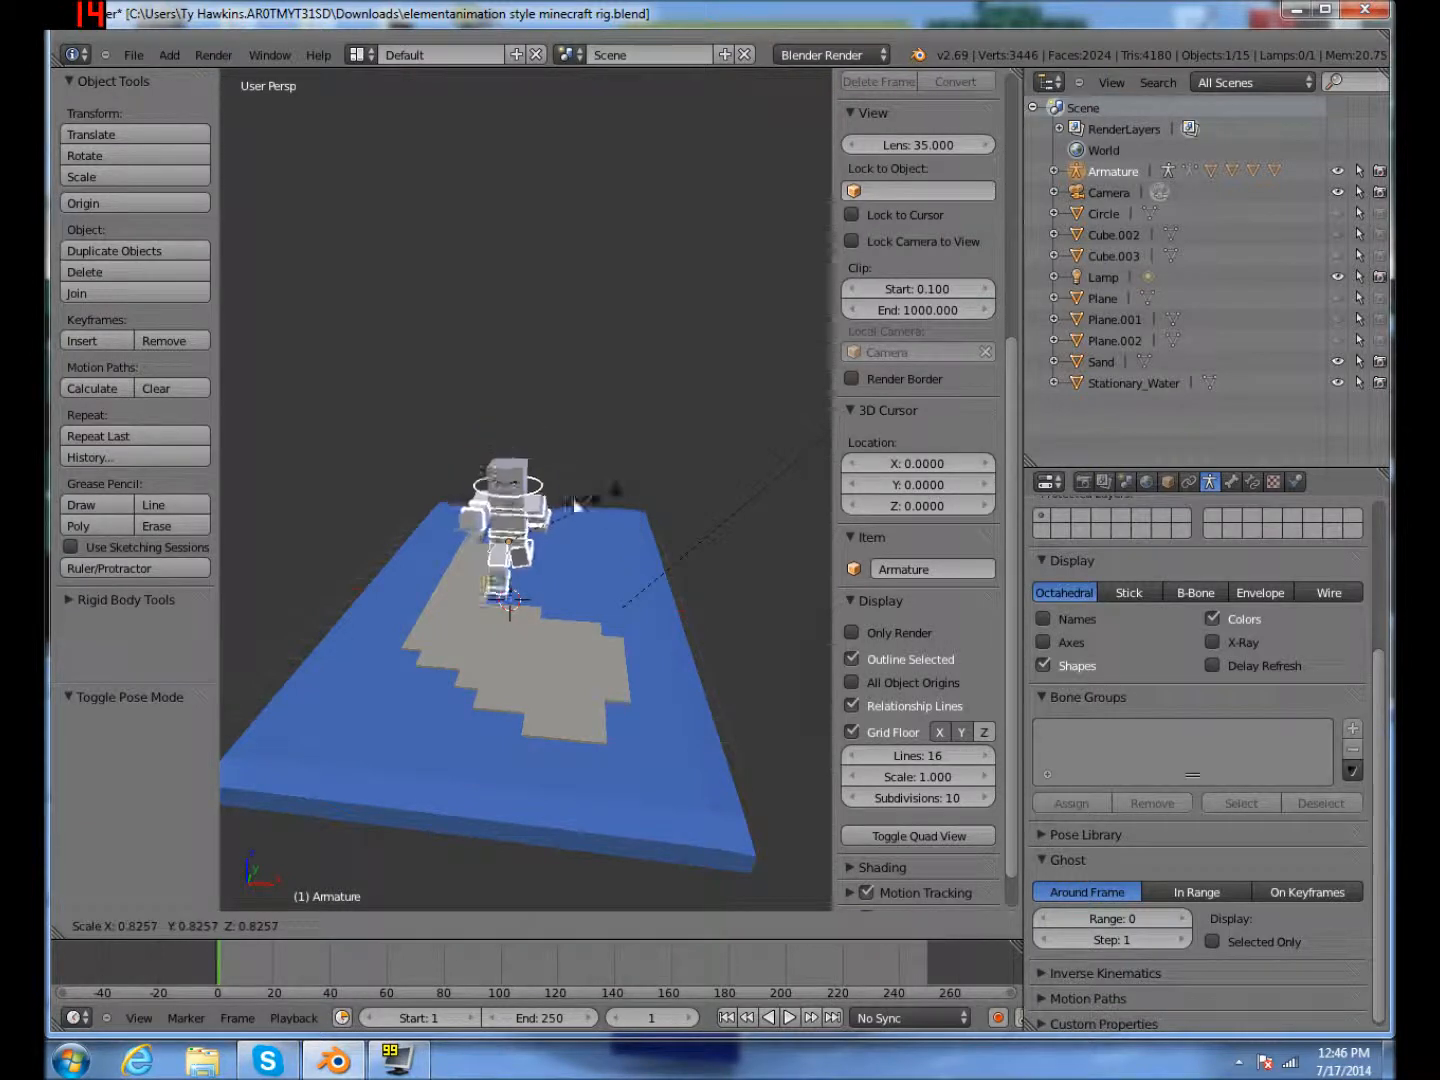
pyautogui.click(545, 518)
# Step: Move the character's armature onto the narrow end of the sand, by about -2.124 in X, -0.311 in Y and -1.553 in Z
pyautogui.moveTo(595, 492); pyautogui.dragTo(669, 476, button='middle')
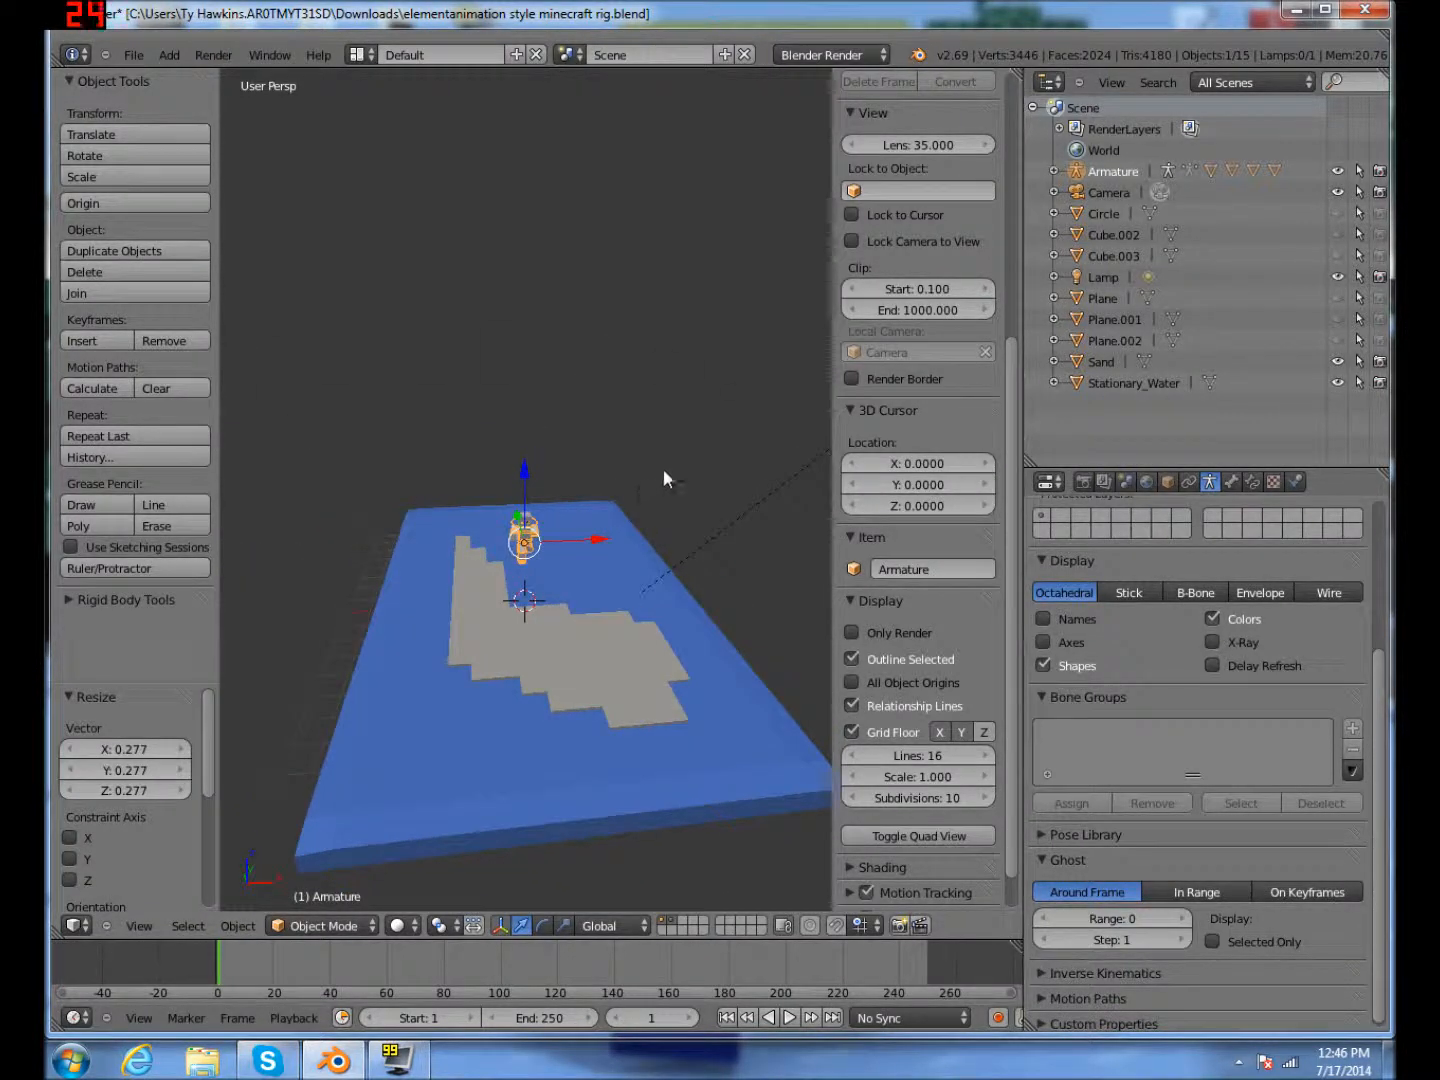
pyautogui.press('g')
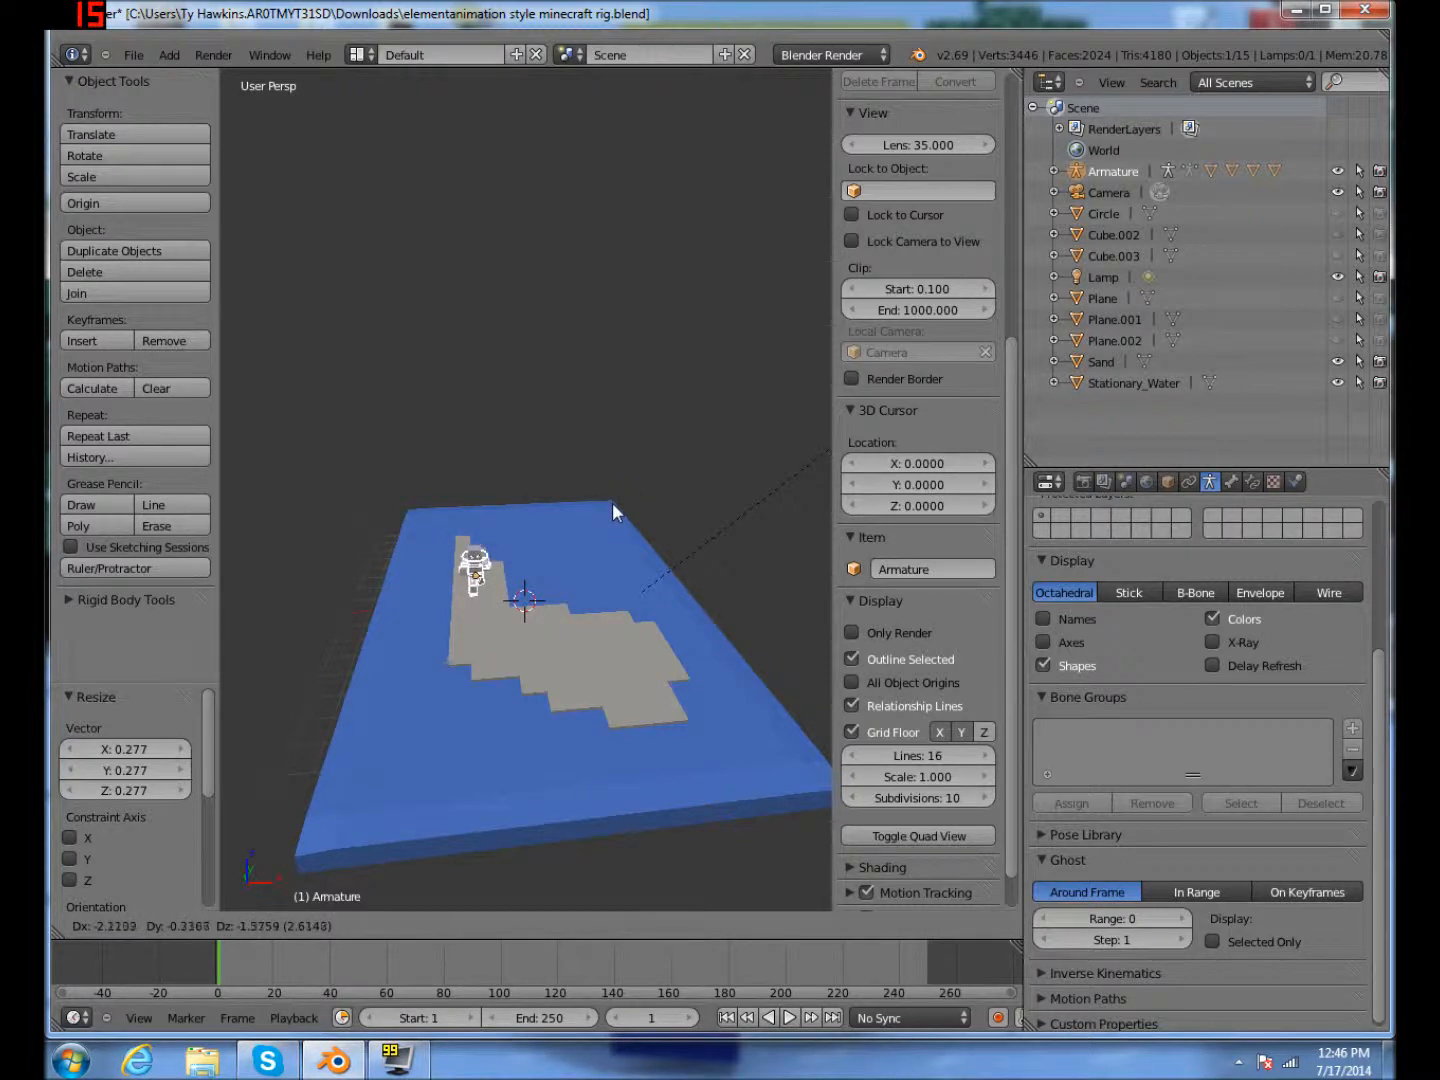
pyautogui.click(614, 506)
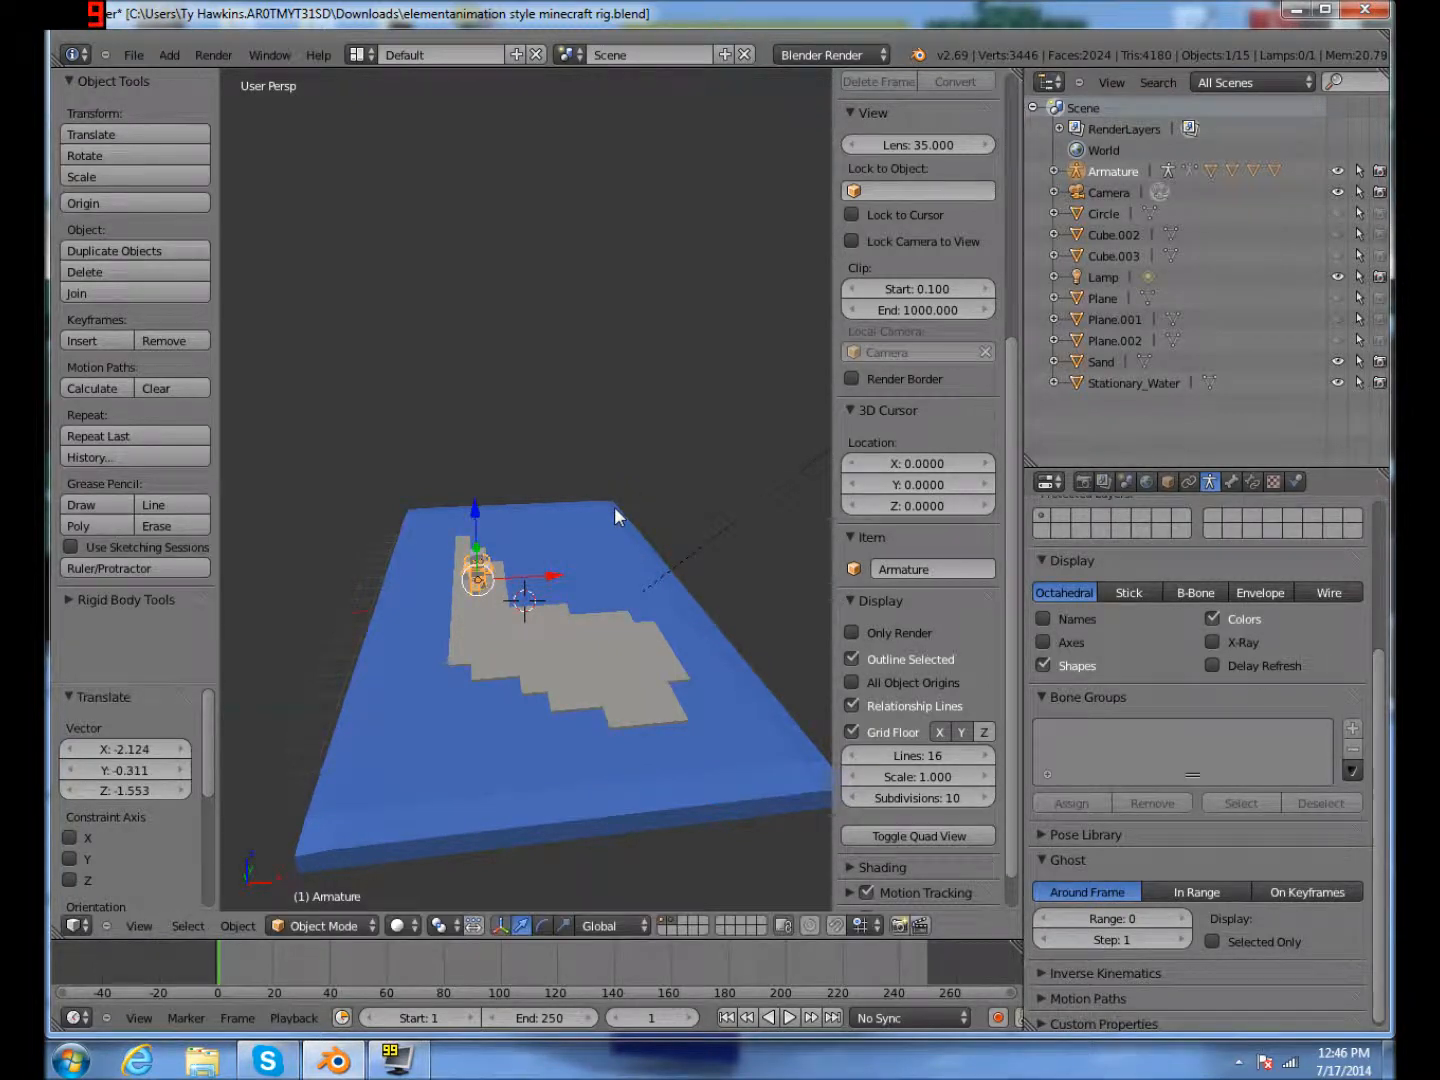
# Step: Look through the camera, select it and shift it by about -1.528 in X and -1.142 in Z to reframe the island
pyautogui.press('KP_0')
pyautogui.rightClick(737, 502)
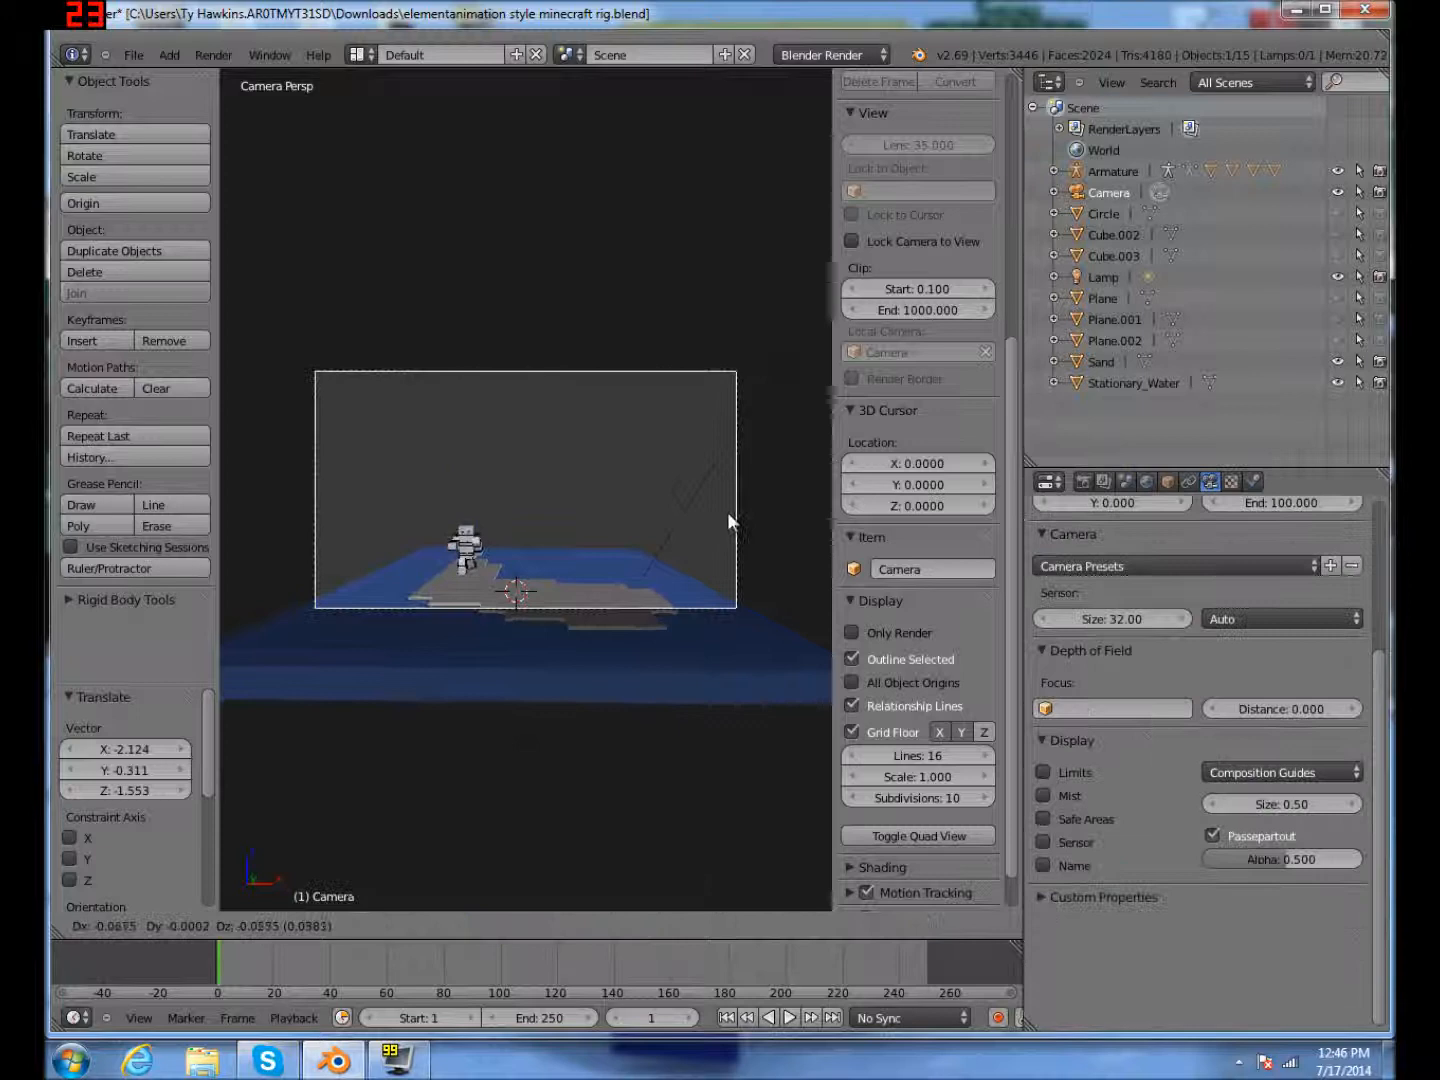
pyautogui.press('g')
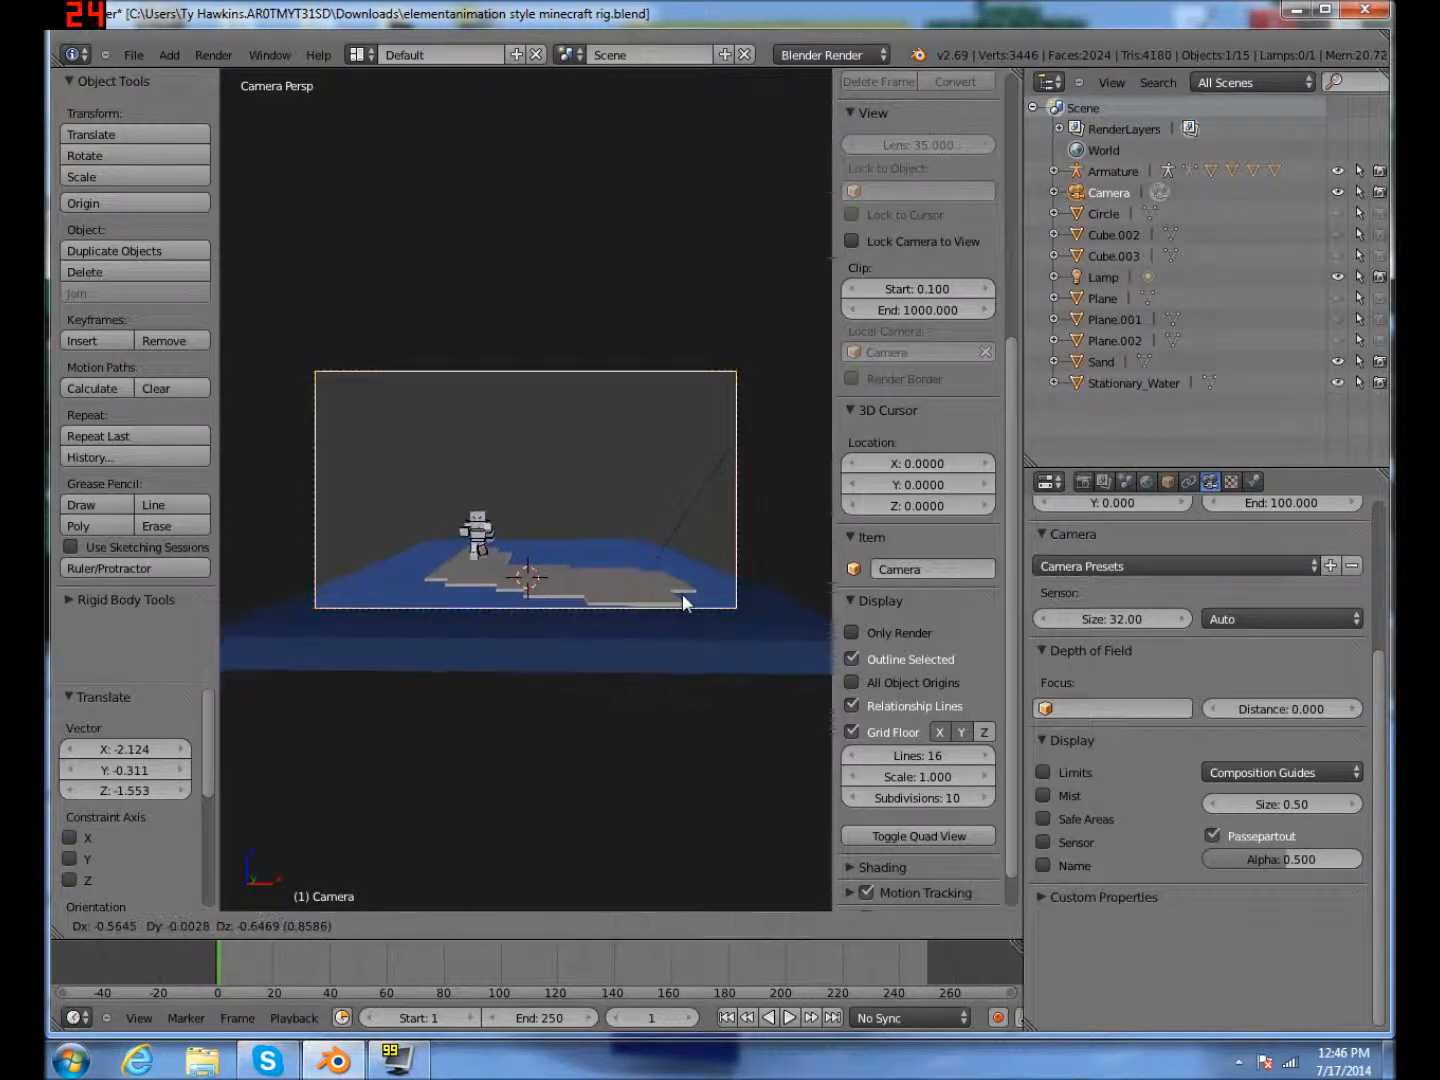
pyautogui.click(613, 627)
# Step: Move the camera closer to the character from a side view, by about 13.3 in Y, -0.273 in X and -0.321 in Z
pyautogui.moveTo(825, 498); pyautogui.dragTo(561, 518, button='middle')
pyautogui.scroll(-5, 561, 518)
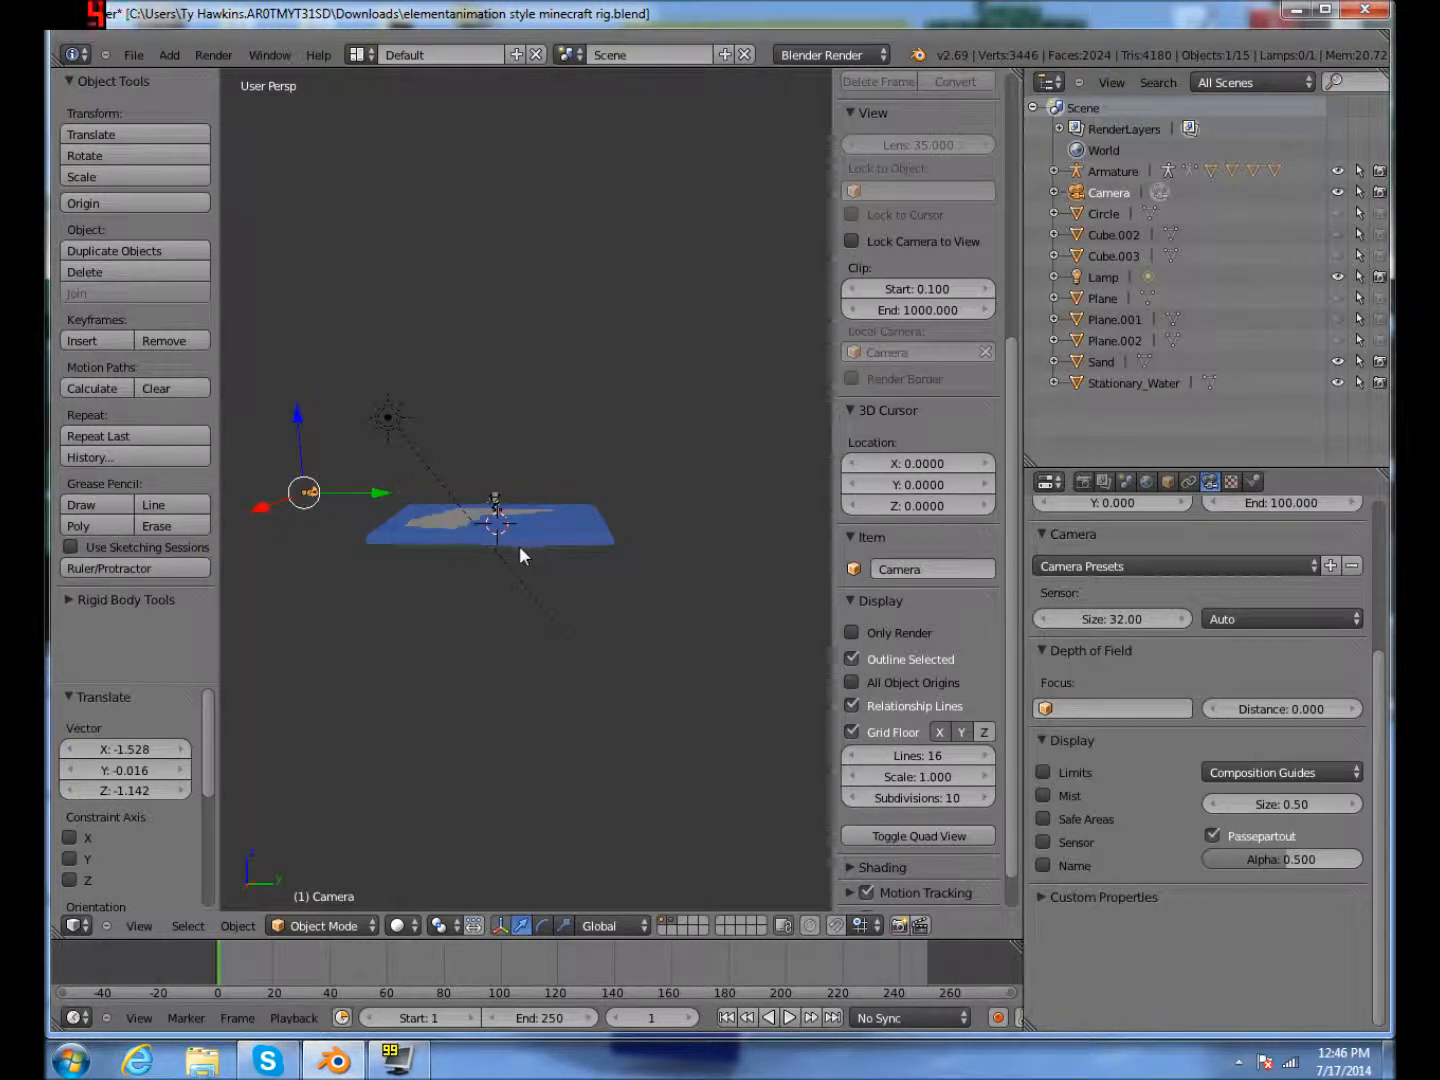
pyautogui.press('g')
pyautogui.click(468, 457)
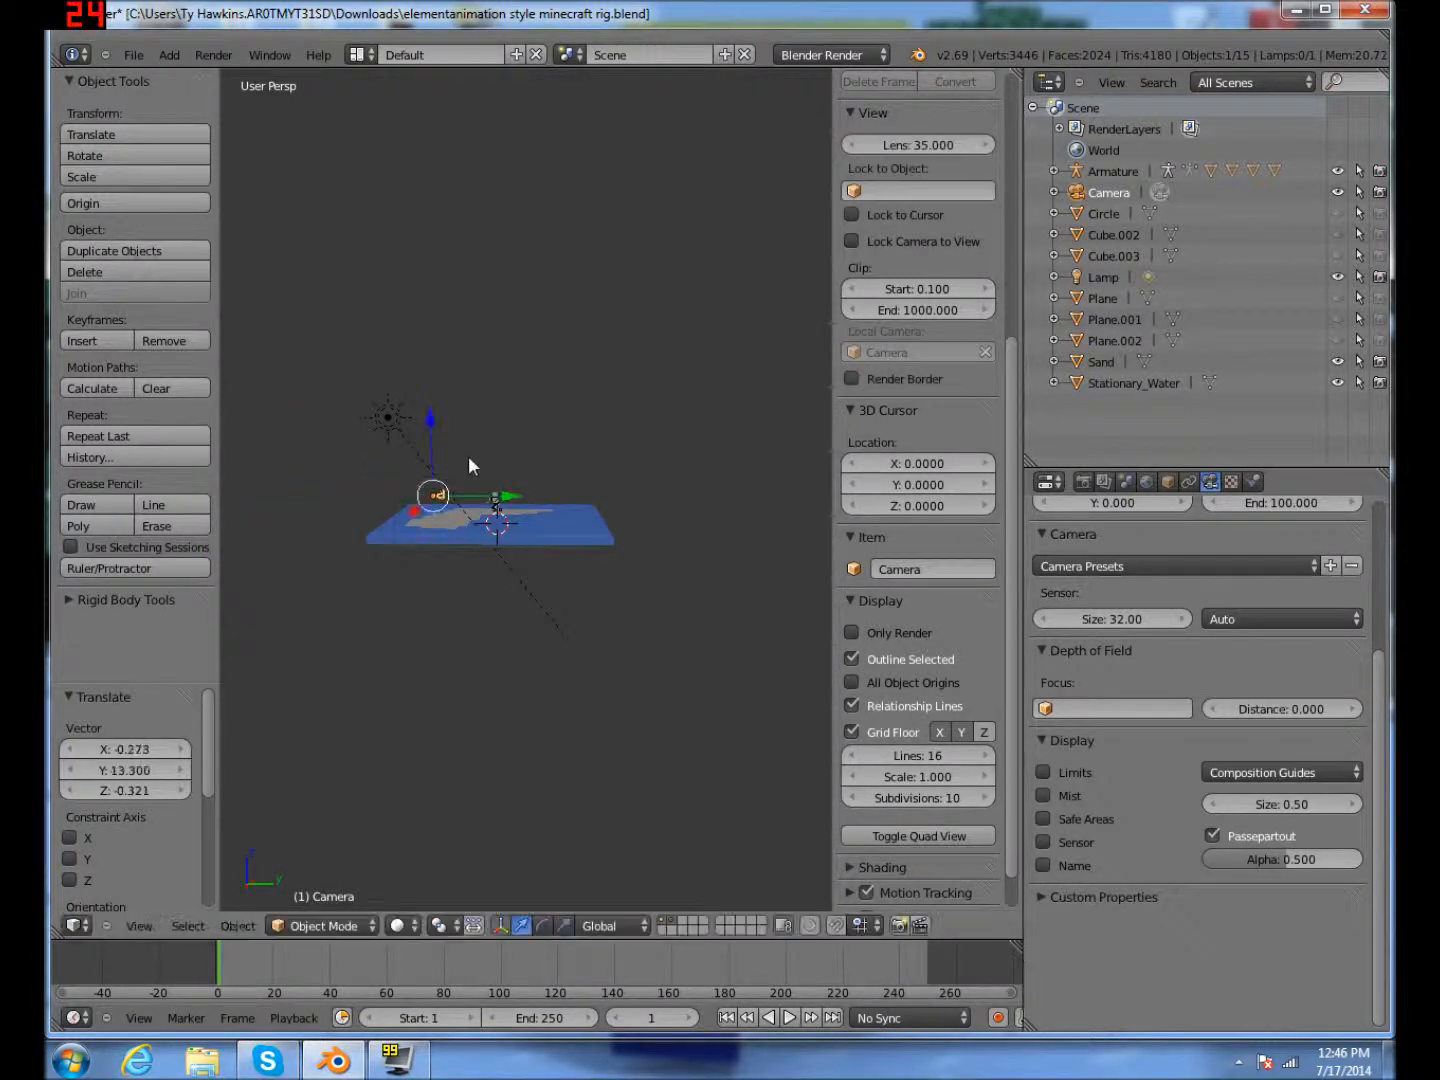
# Step: Center the character in the camera view by shifting the camera about -0.978 in X and -1.184 in Z, then raising it about 0.22
pyautogui.press('KP_0')
pyautogui.press('g')
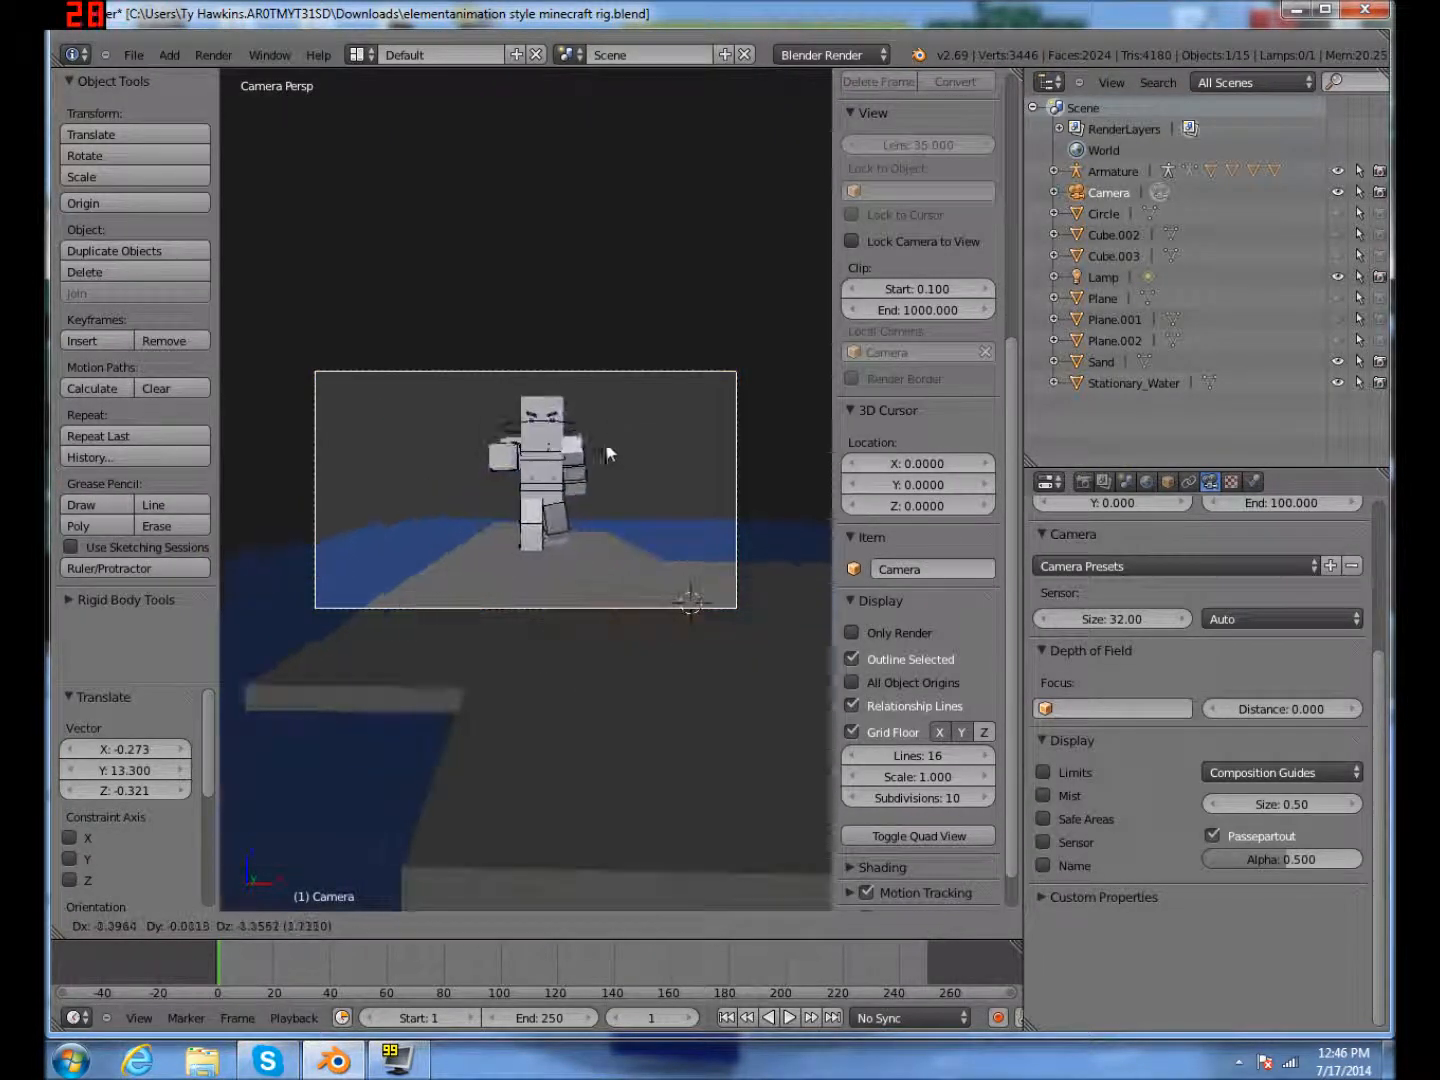
pyautogui.click(599, 415)
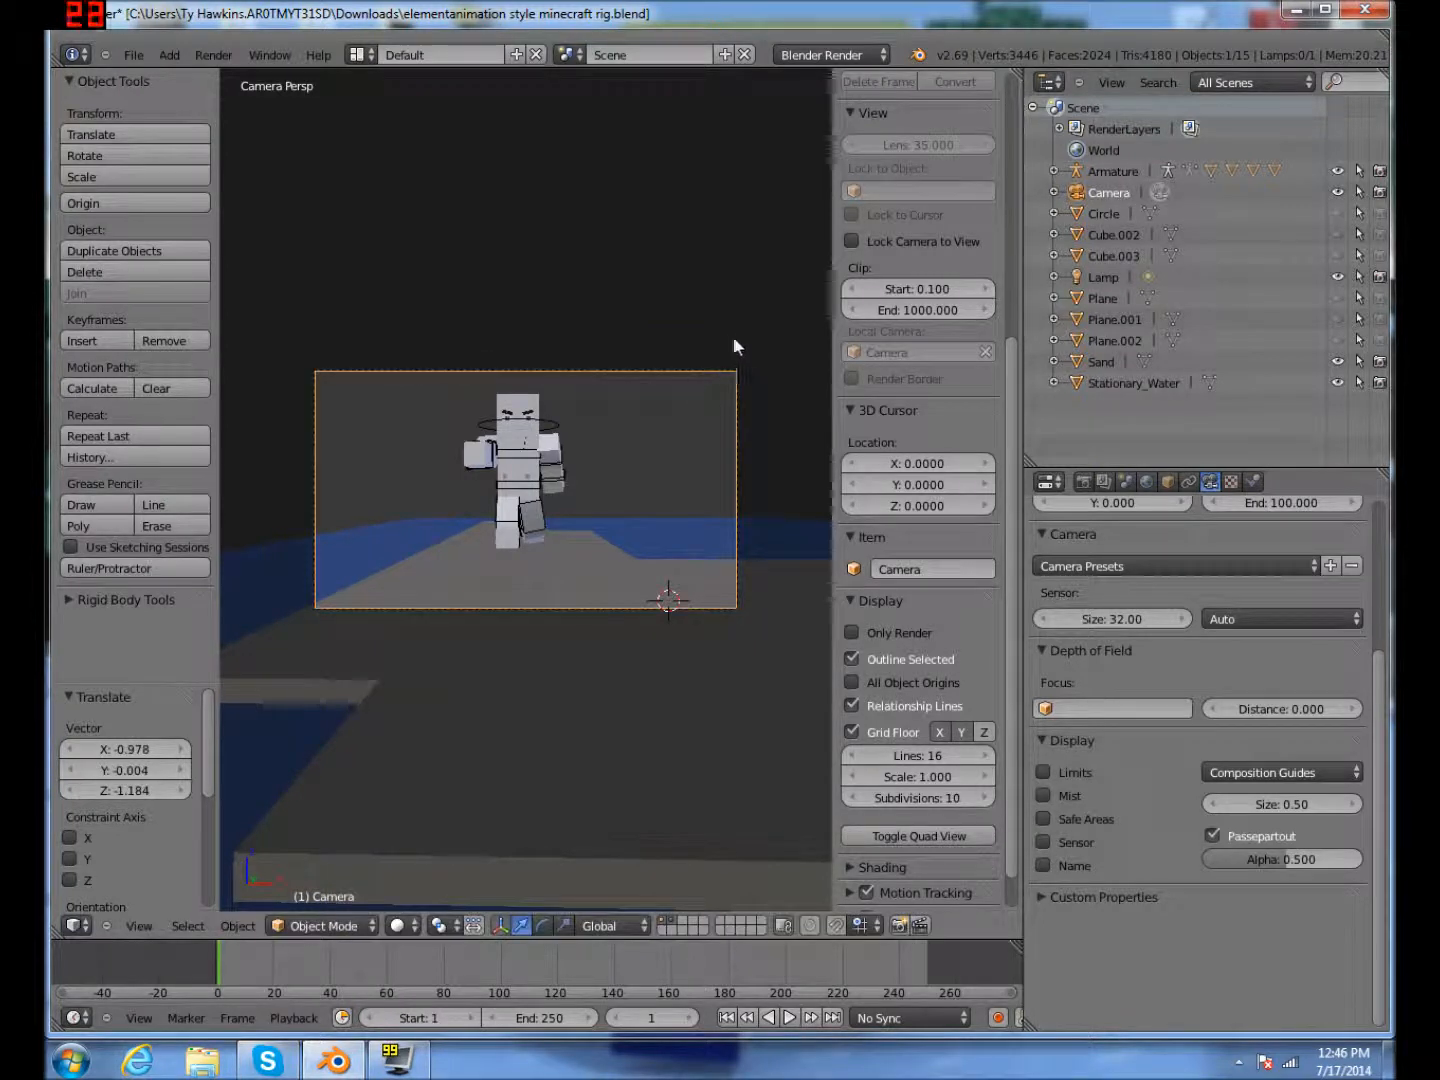
pyautogui.press('g')
pyautogui.click(731, 304)
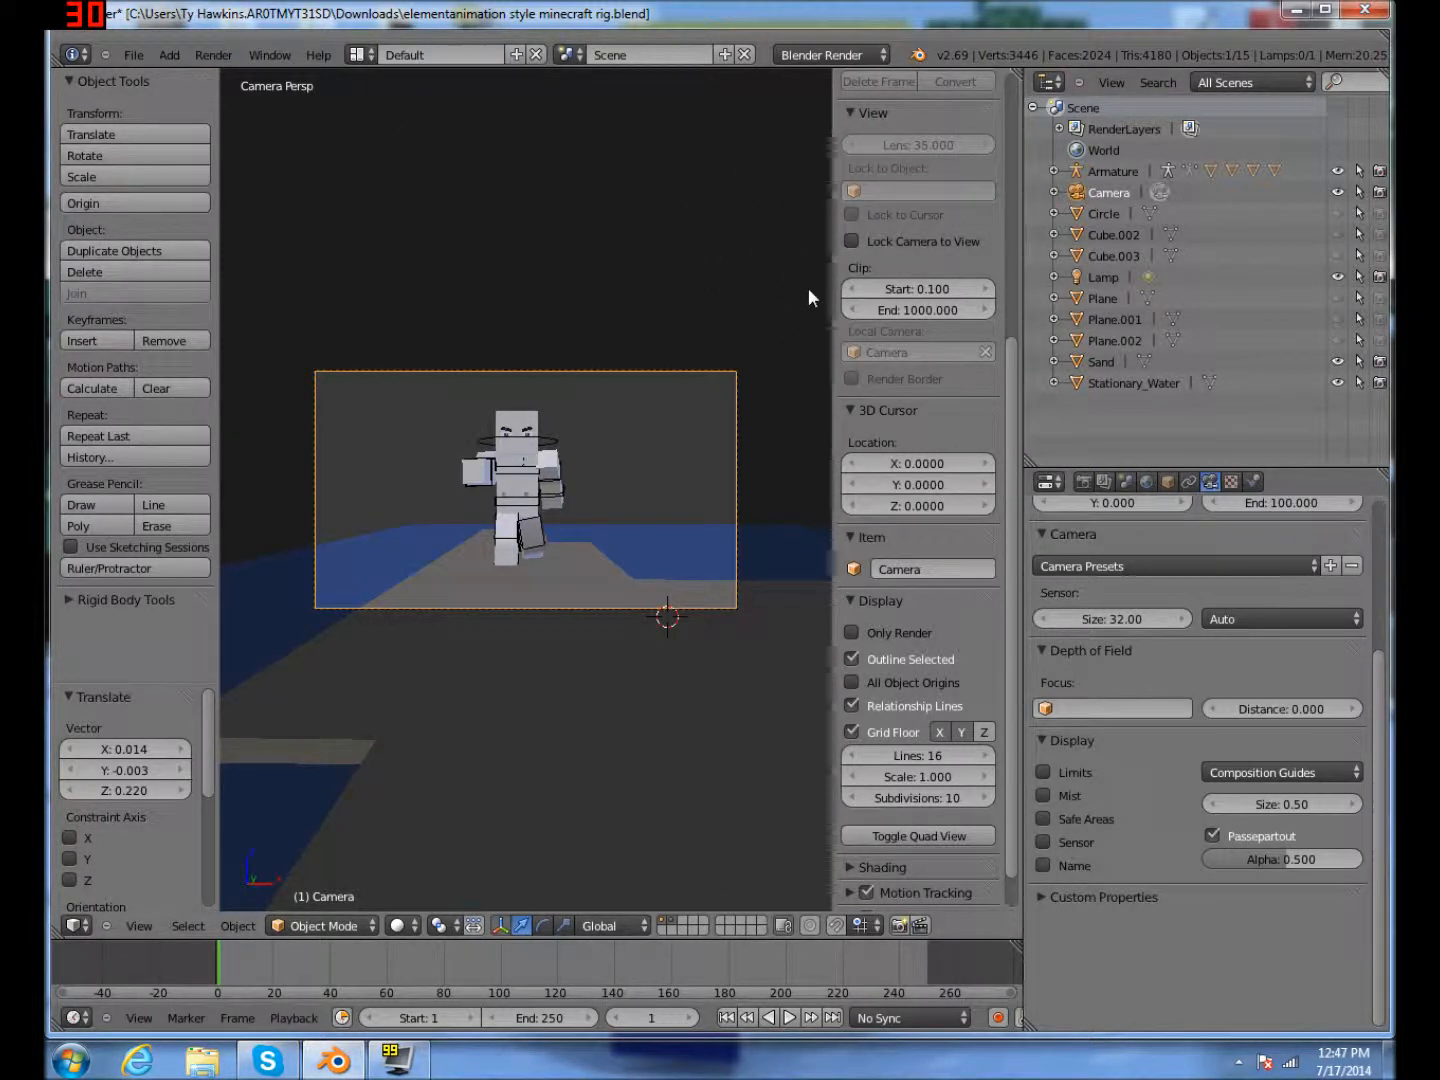
# Step: Render a still image of the scene and inspect the character on the sand in the result
pyautogui.click(212, 55)
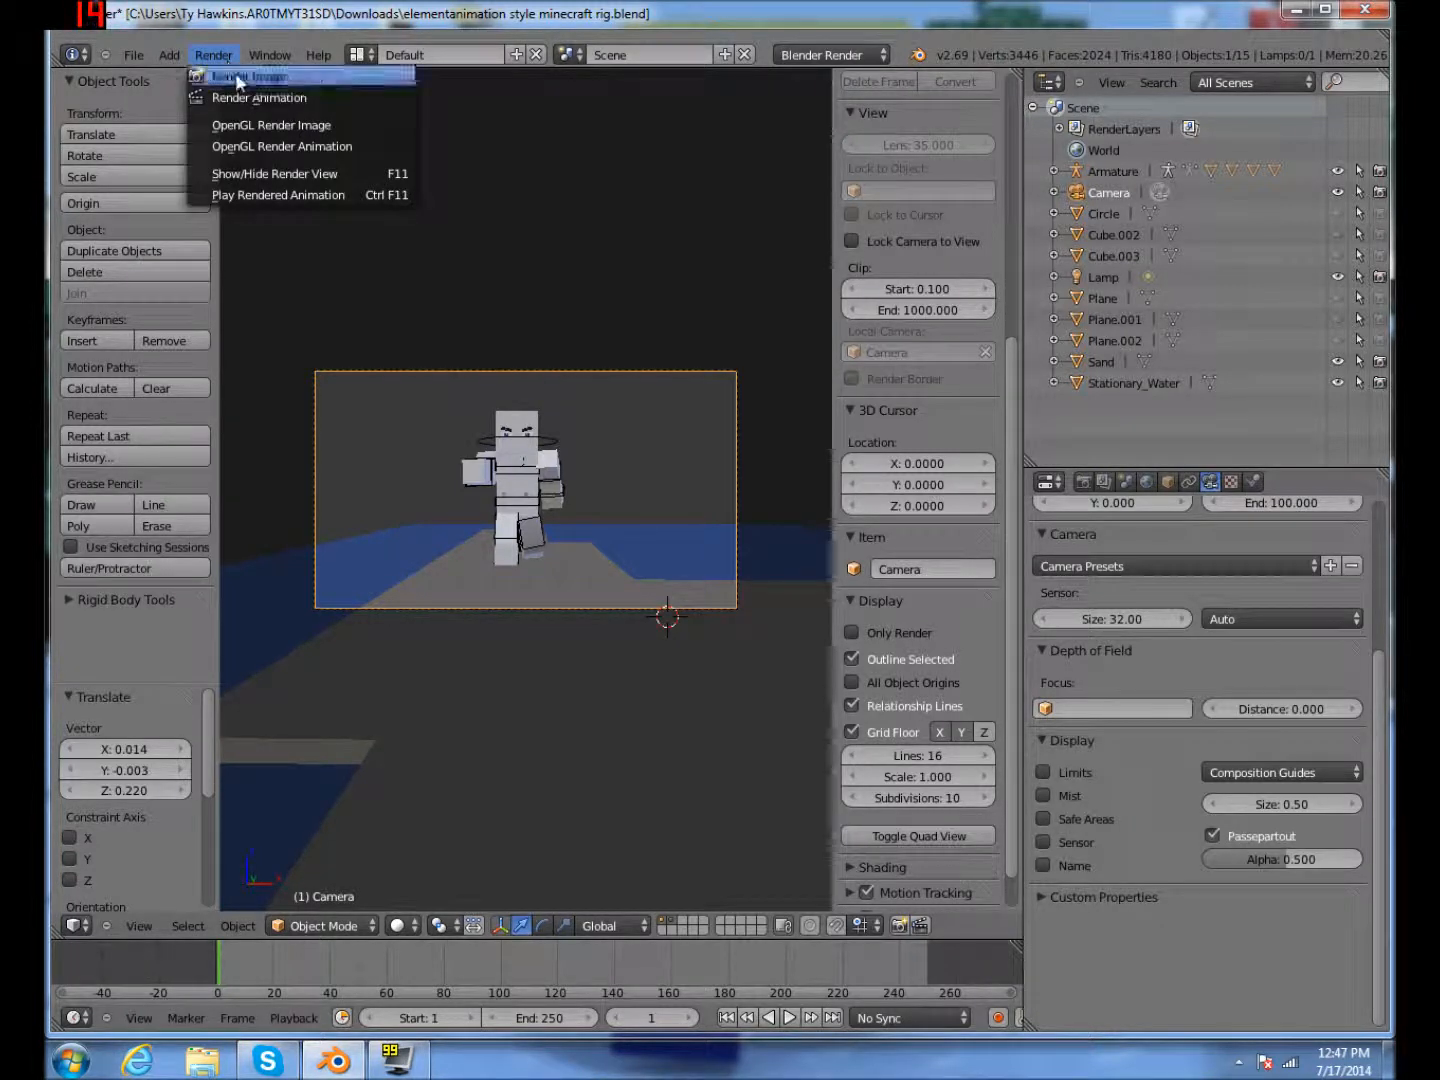
pyautogui.click(236, 77)
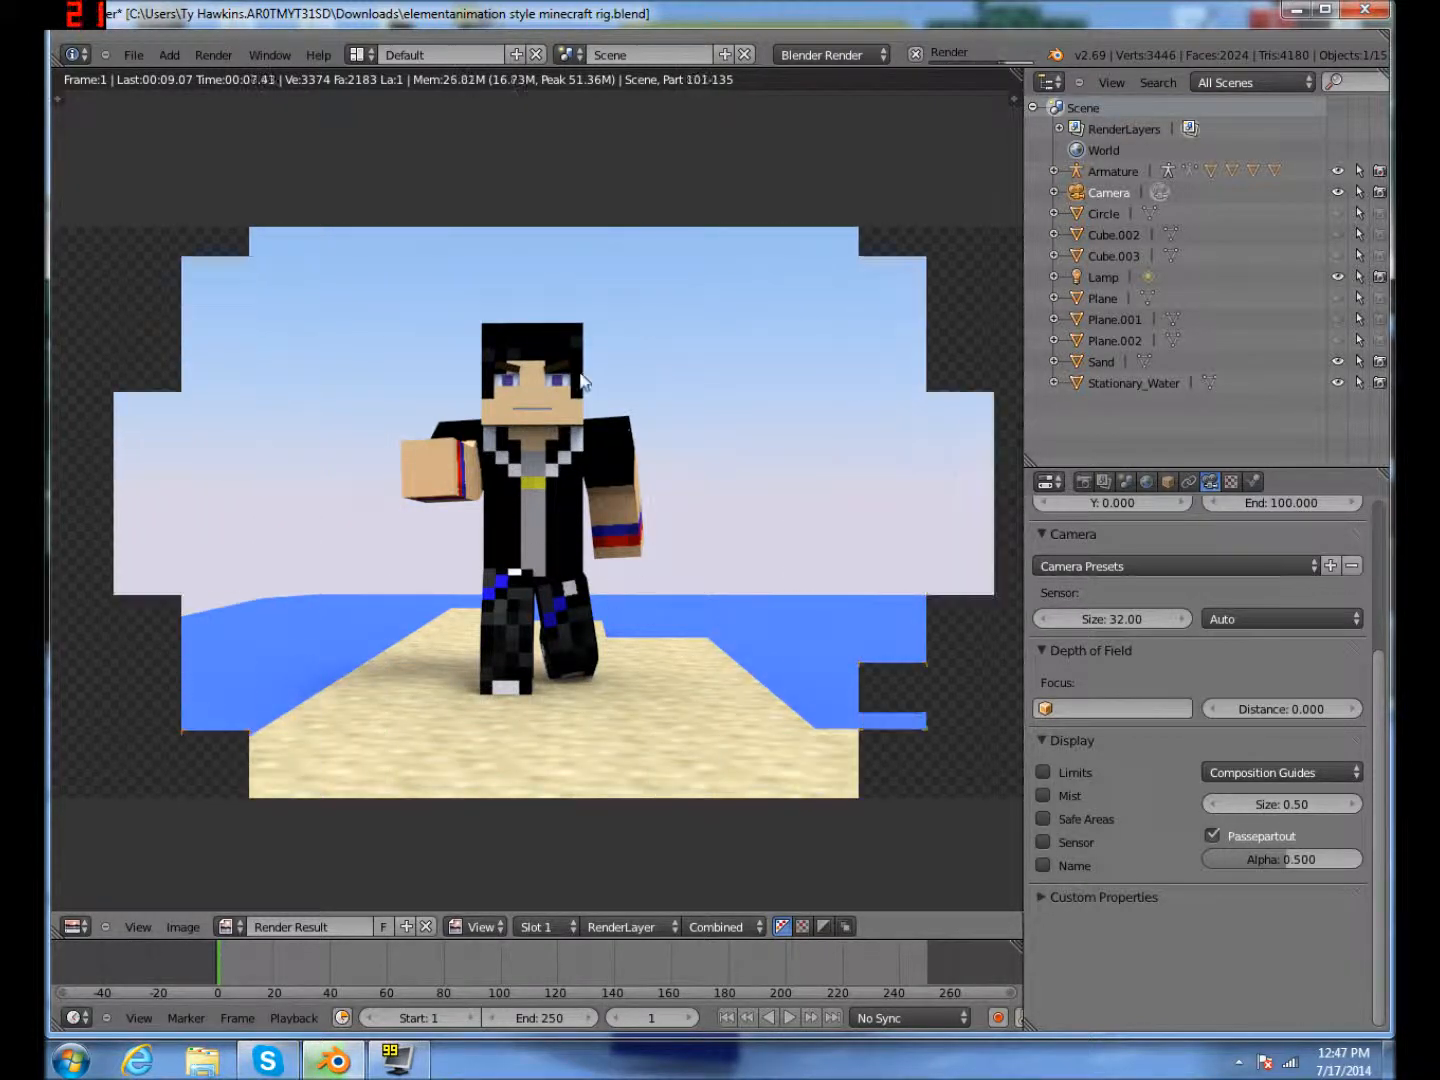
pyautogui.scroll(-1, 642, 331)
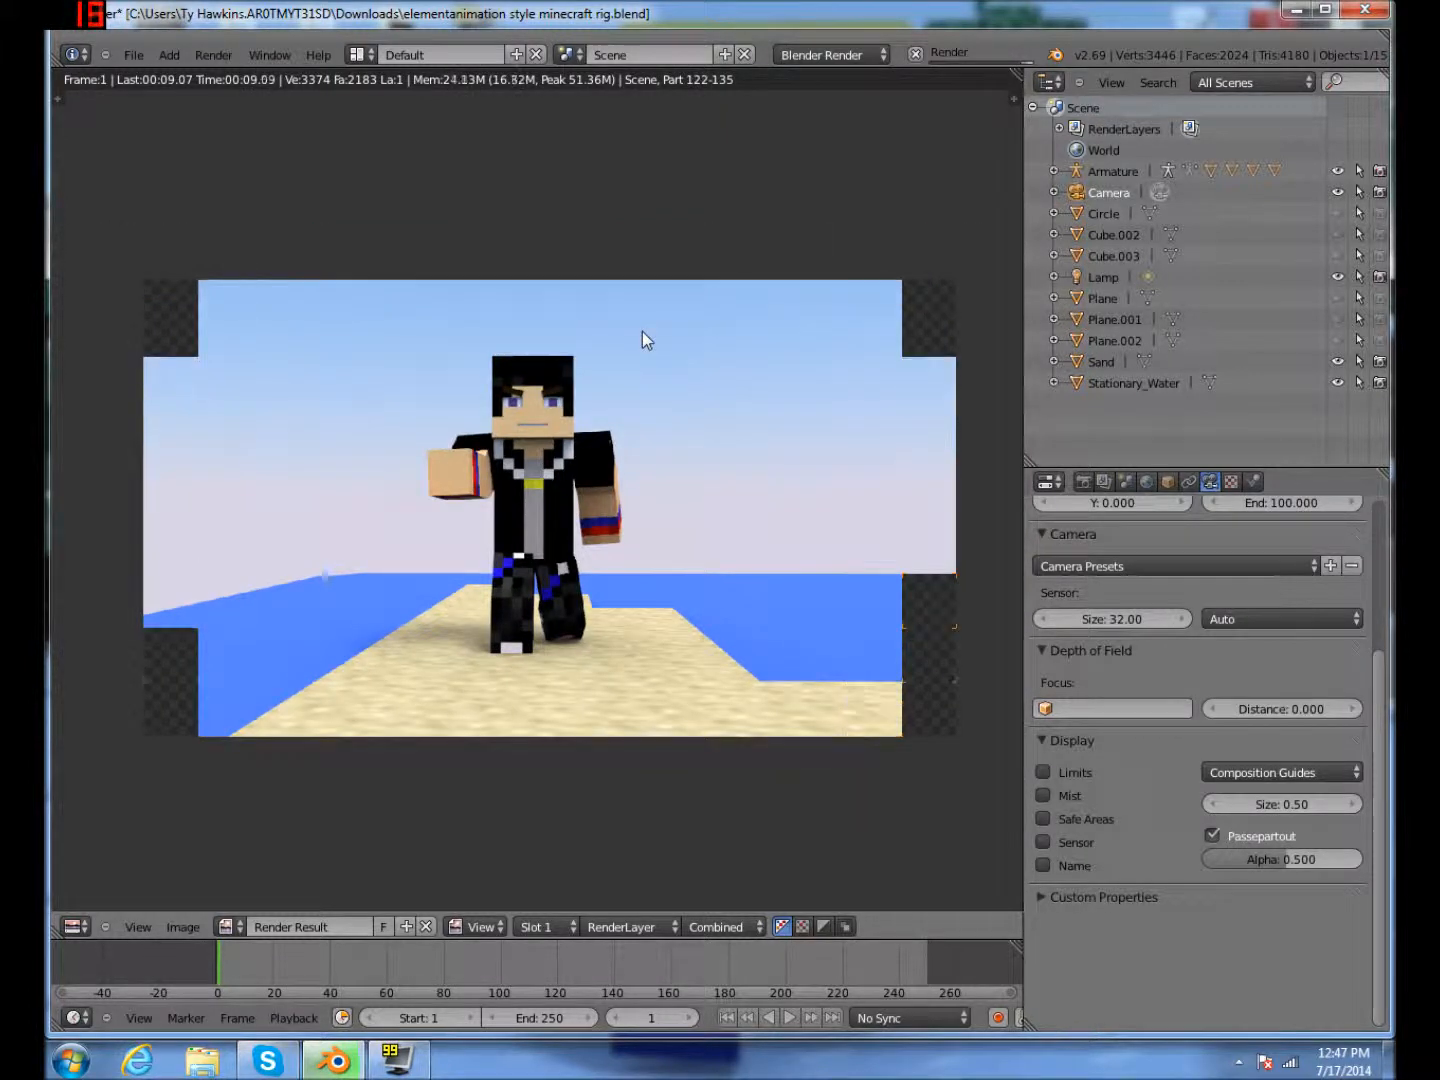
pyautogui.scroll(1, 643, 331)
pyautogui.scroll(-1, 650, 375)
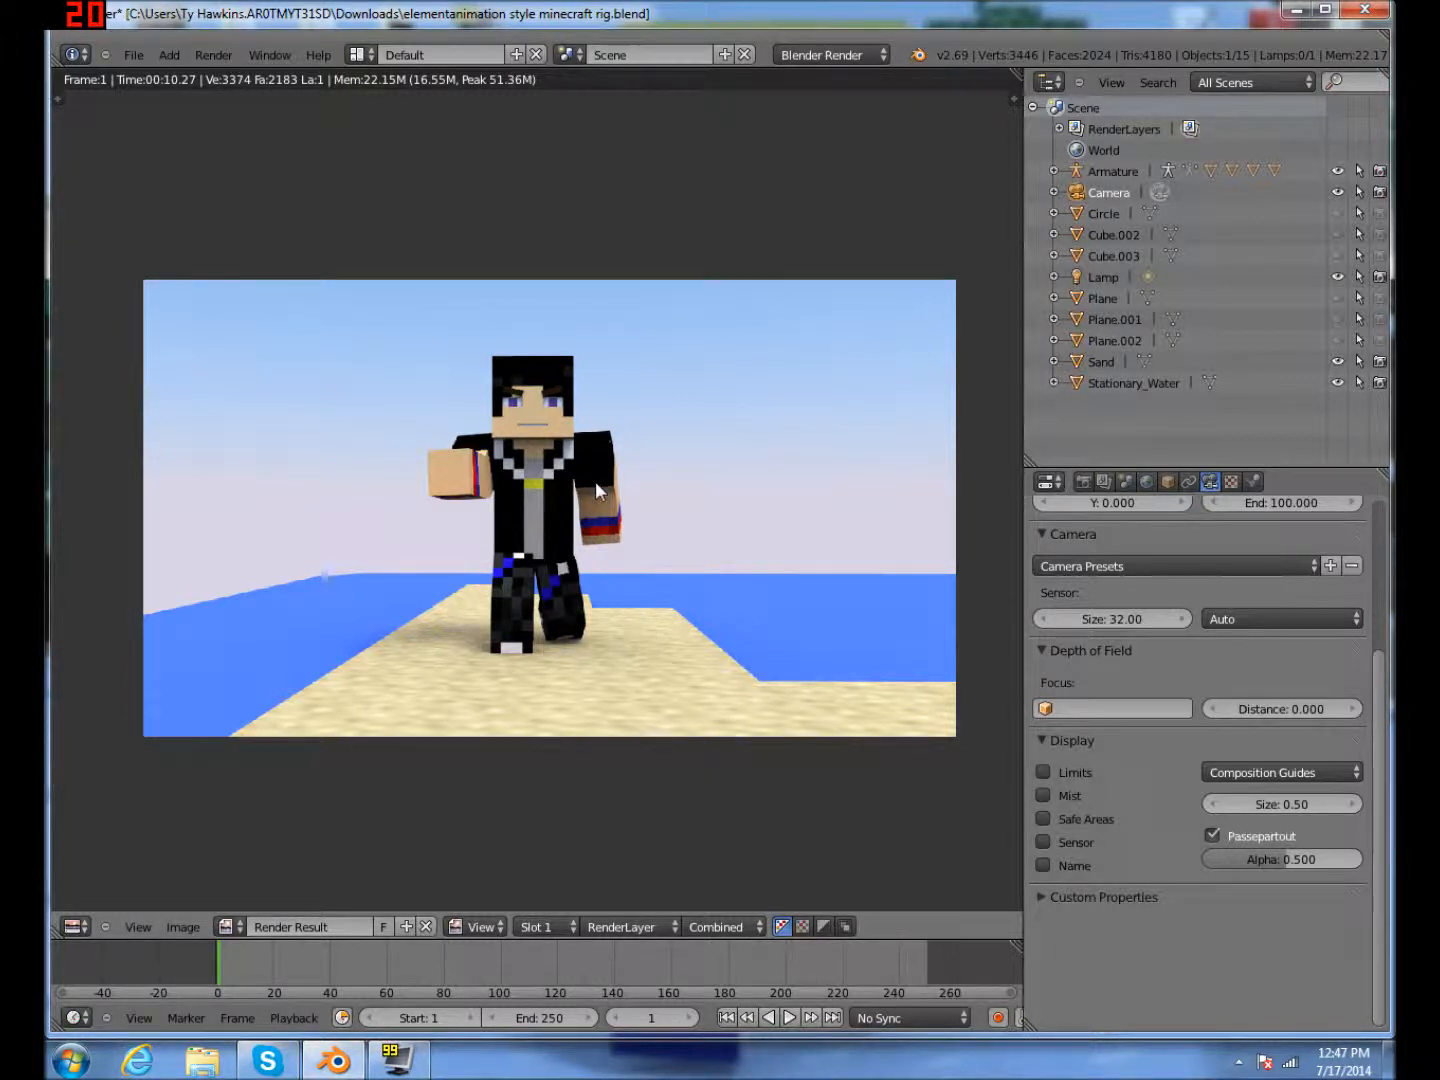
pyautogui.scroll(-1, 678, 460)
pyautogui.scroll(1, 679, 452)
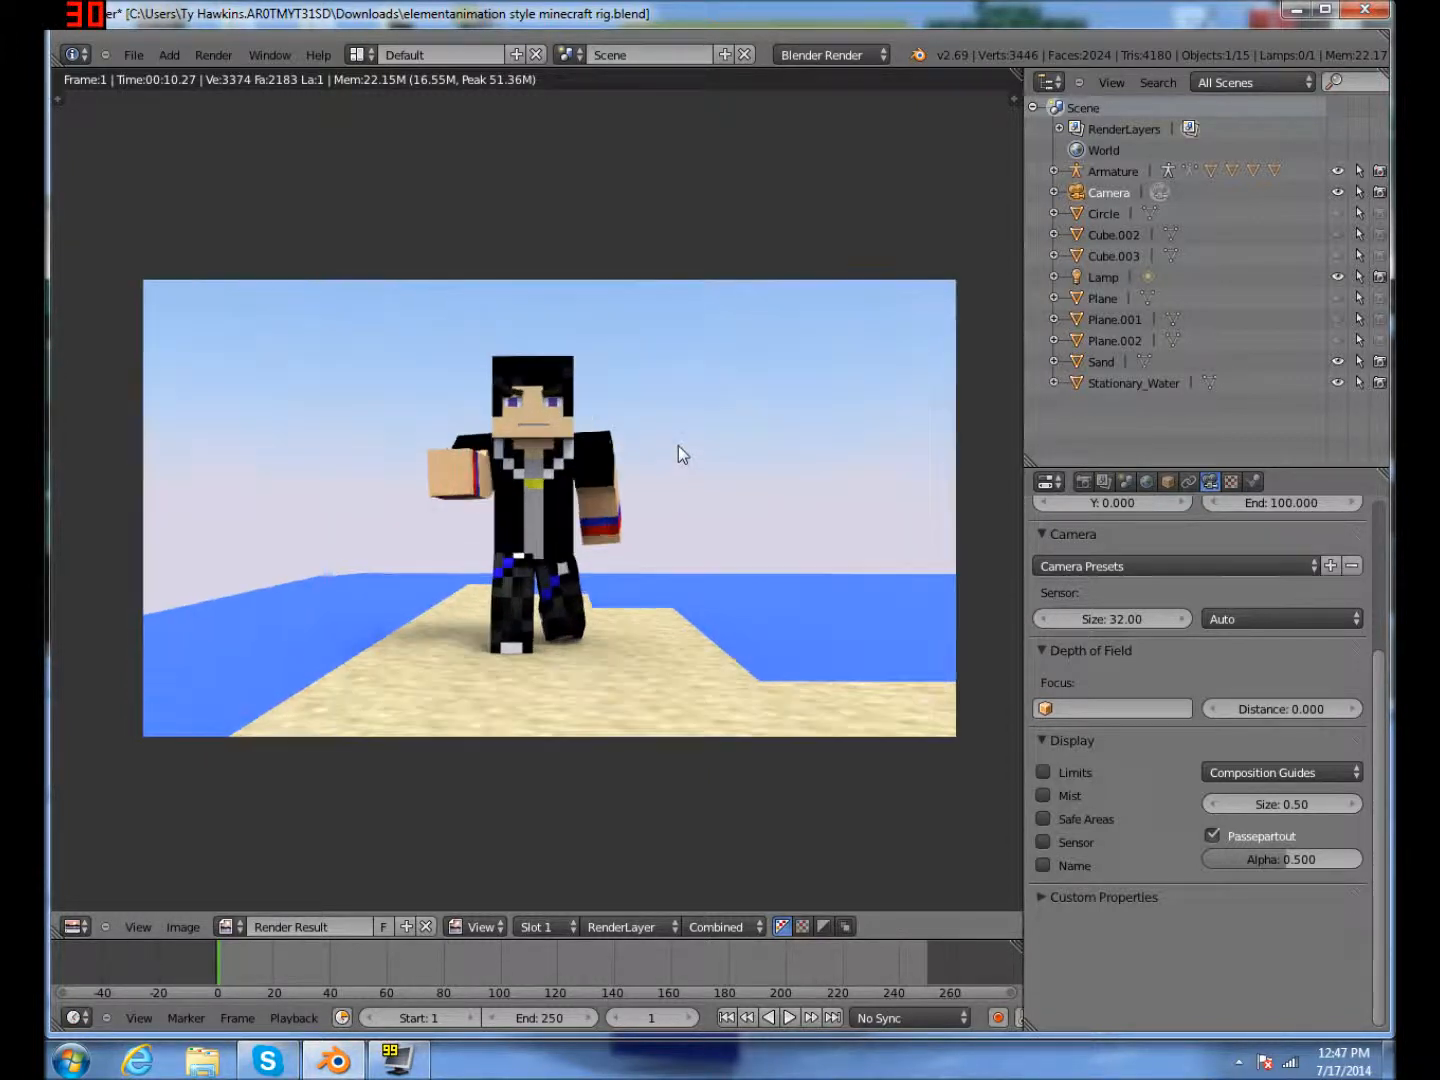